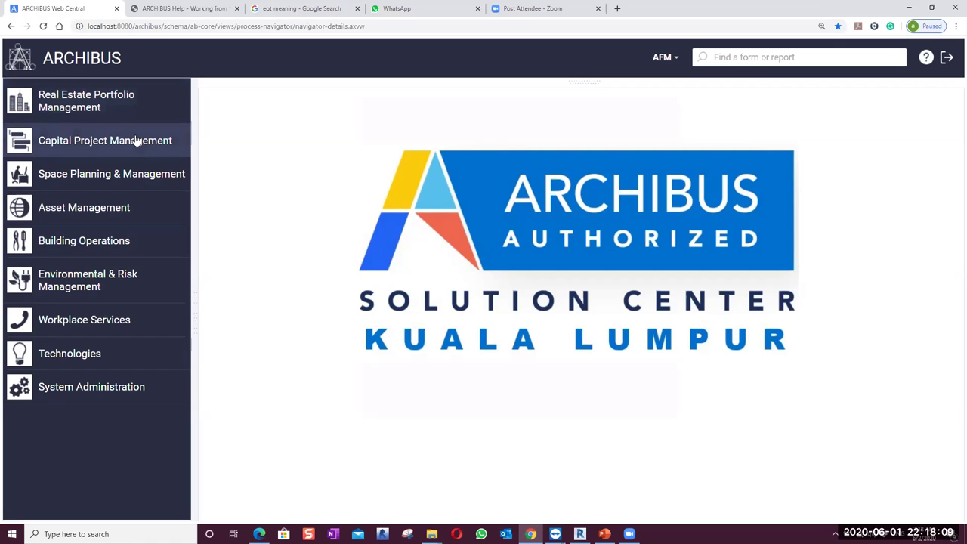
Expand Space Planning & Management > Space Inventory & Performance > Space Manager and open Space Console
left_click(89, 173)
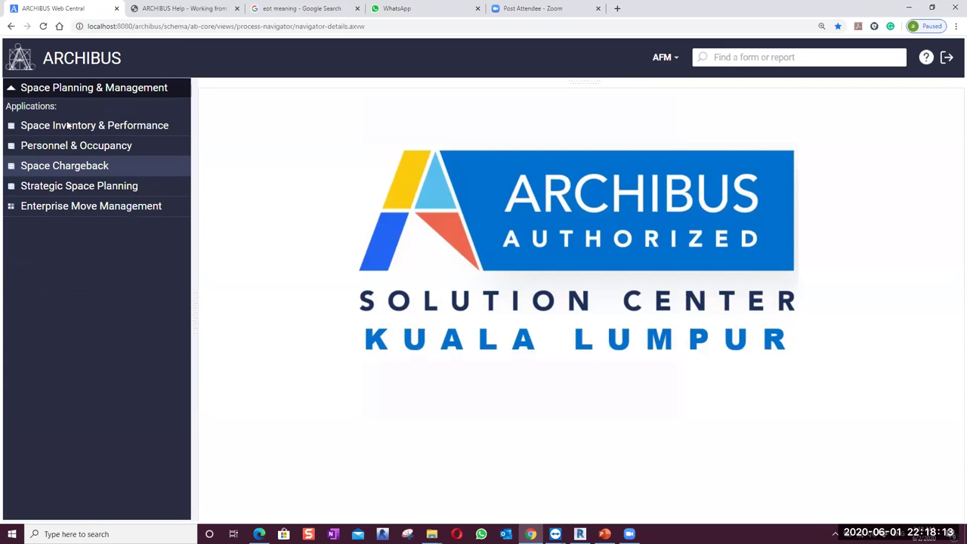
left_click(75, 182)
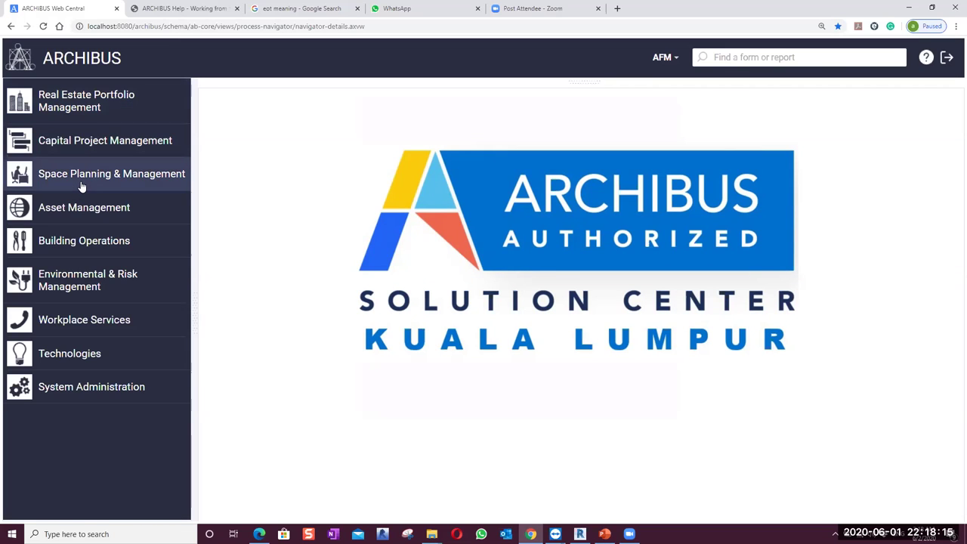
left_click(80, 184)
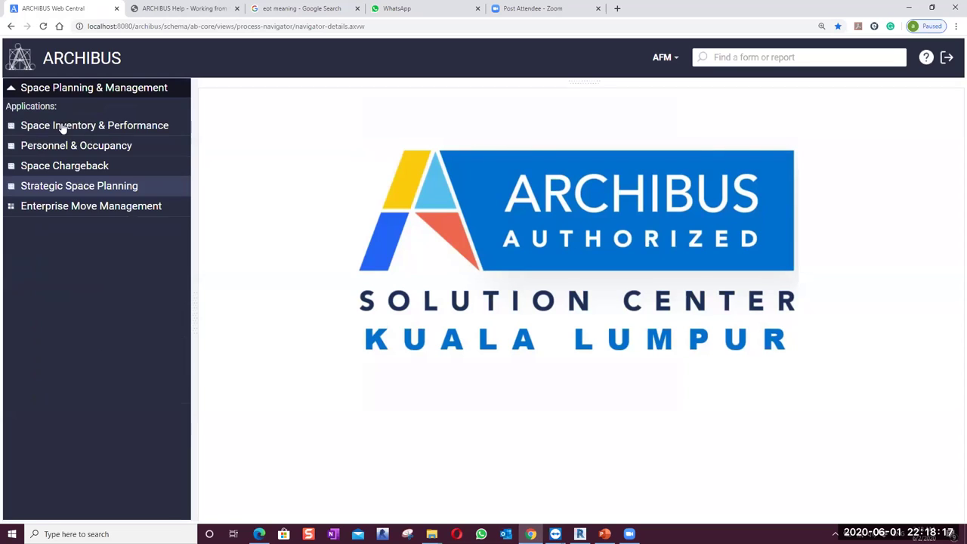
left_click(88, 134)
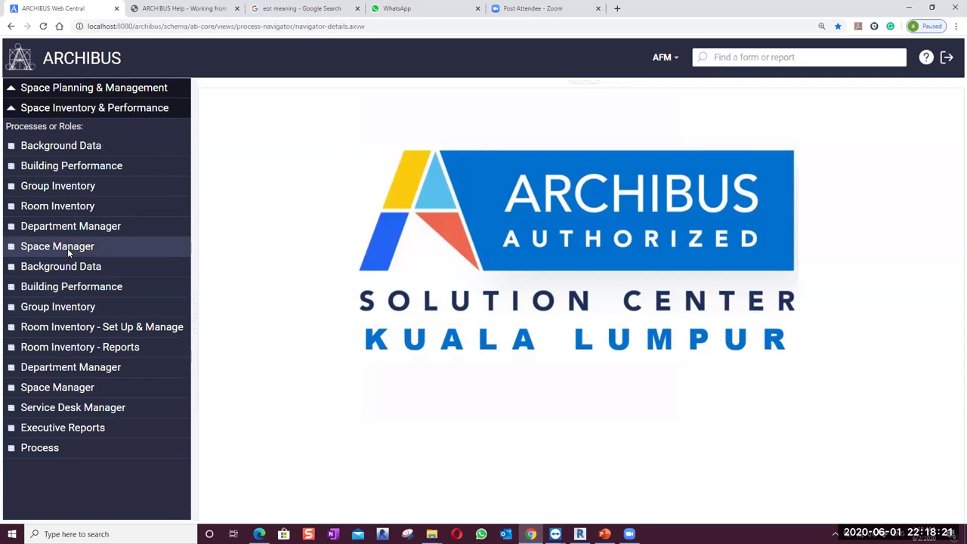
left_click(67, 253)
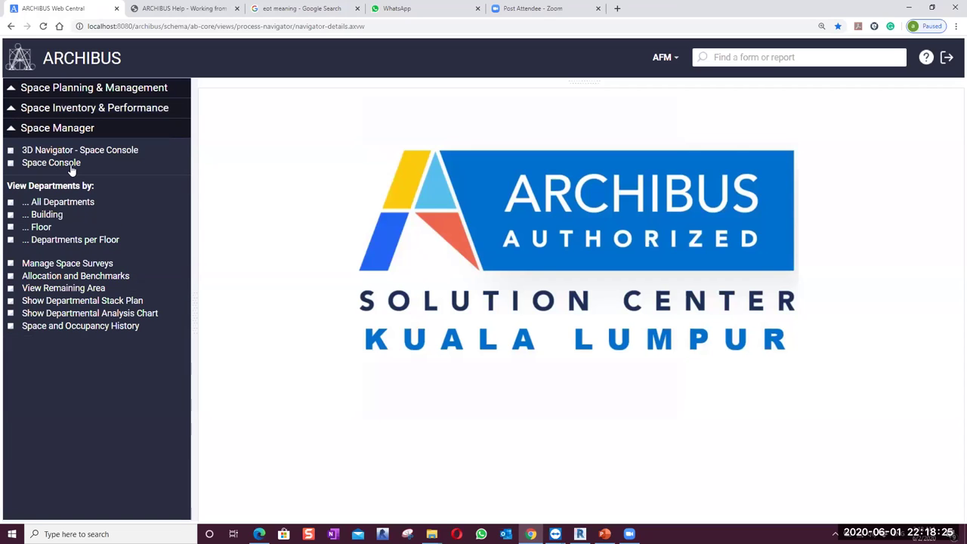
left_click(71, 168)
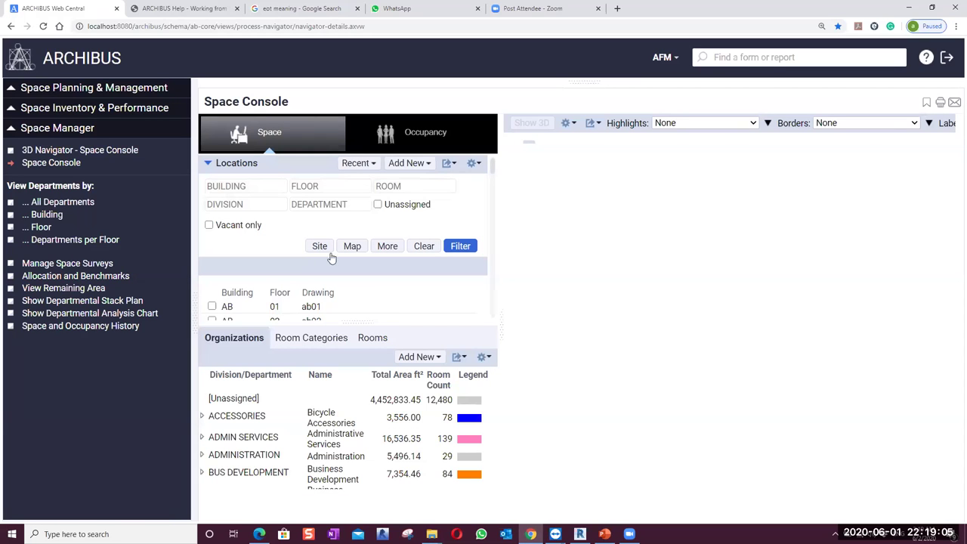
Clear the building filter and tick the AB / 02 / ab02 row to load its floor plan
left_click(219, 185)
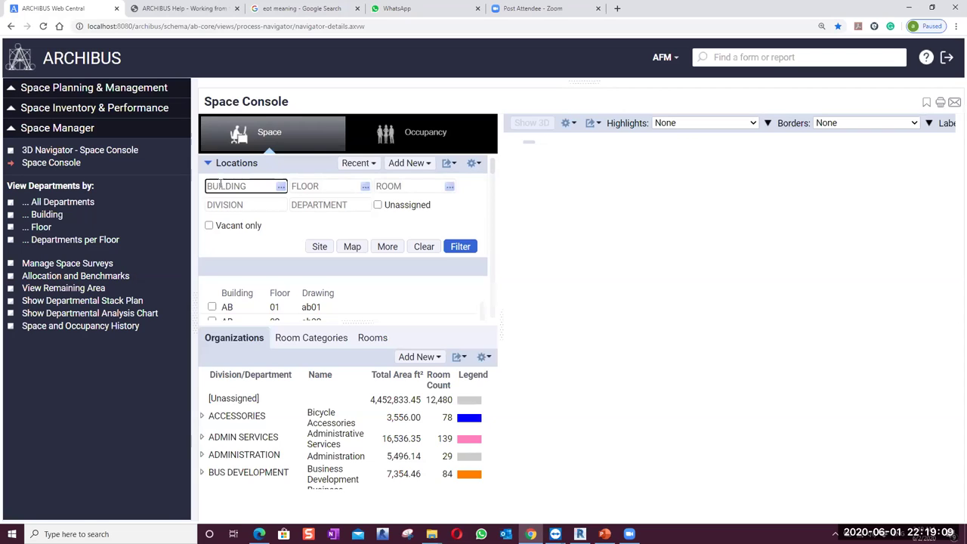
type("A")
key("BackSpace")
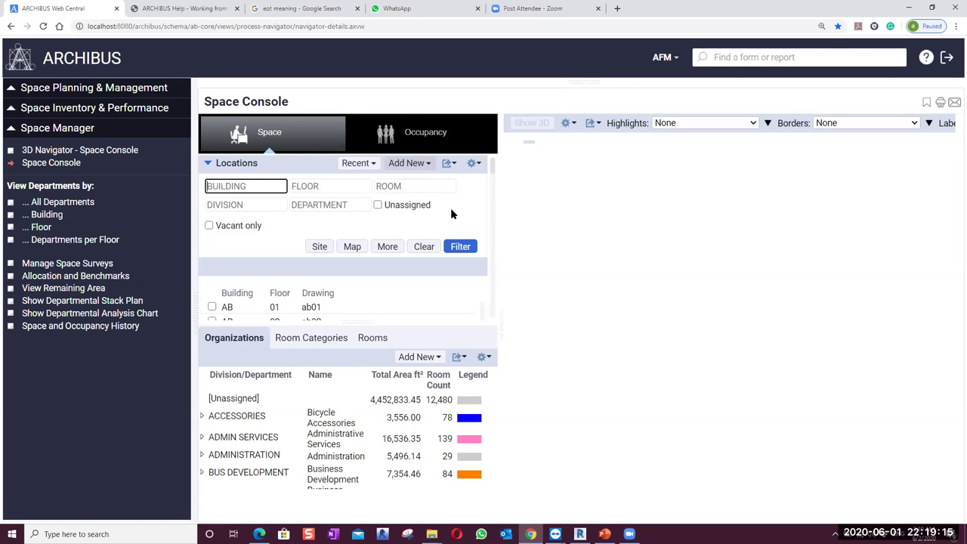
left_click(355, 323)
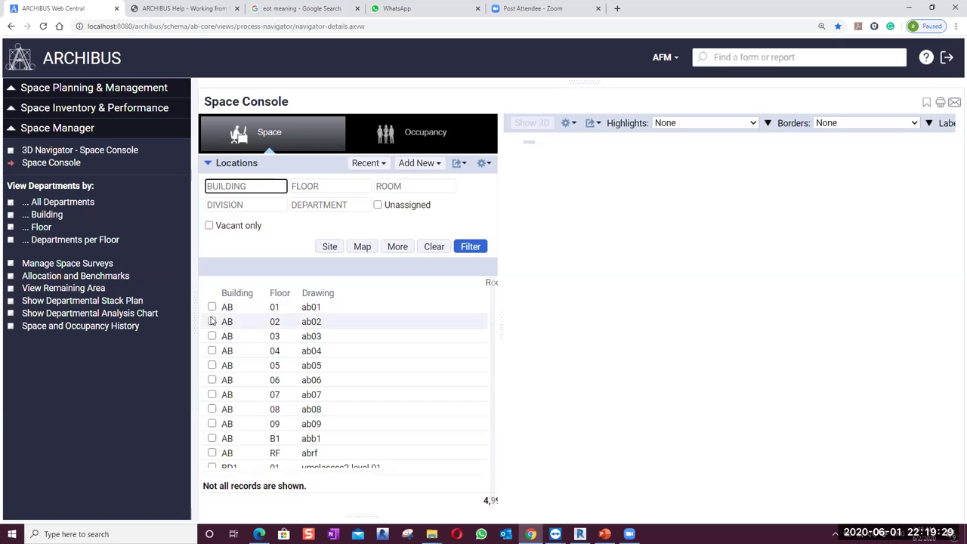
left_click(212, 322)
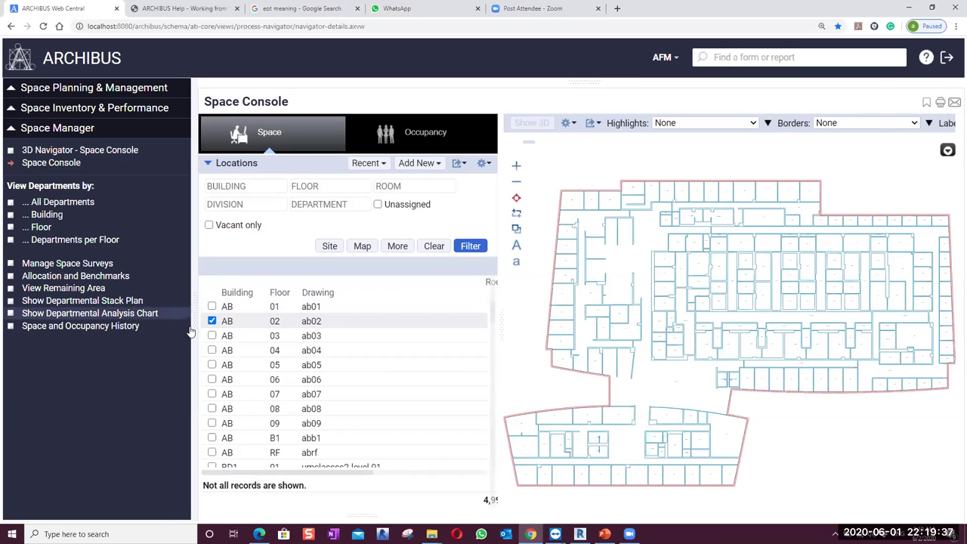
Hide the navigation panel, highlight rooms by Room Types, and zoom into the AB 02 plan
left_click(201, 320)
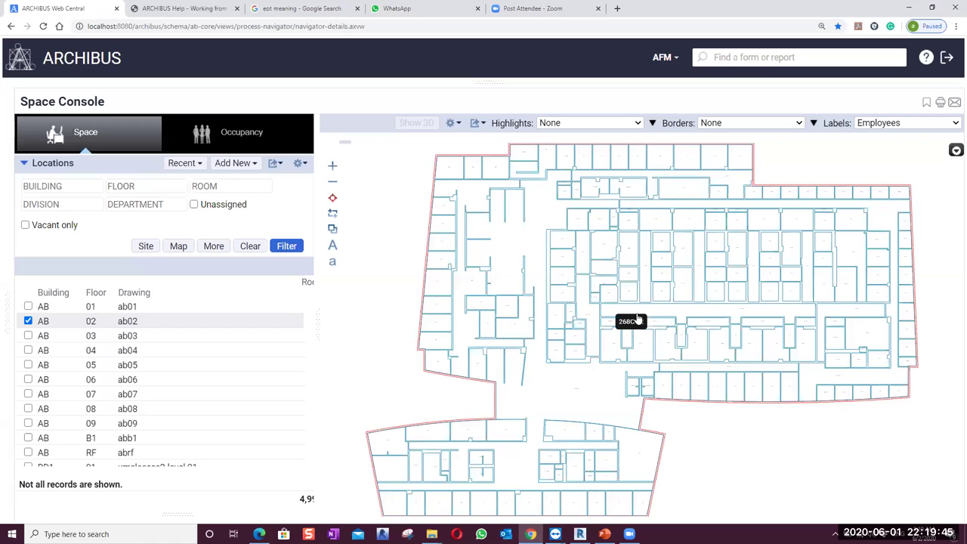
left_click(636, 123)
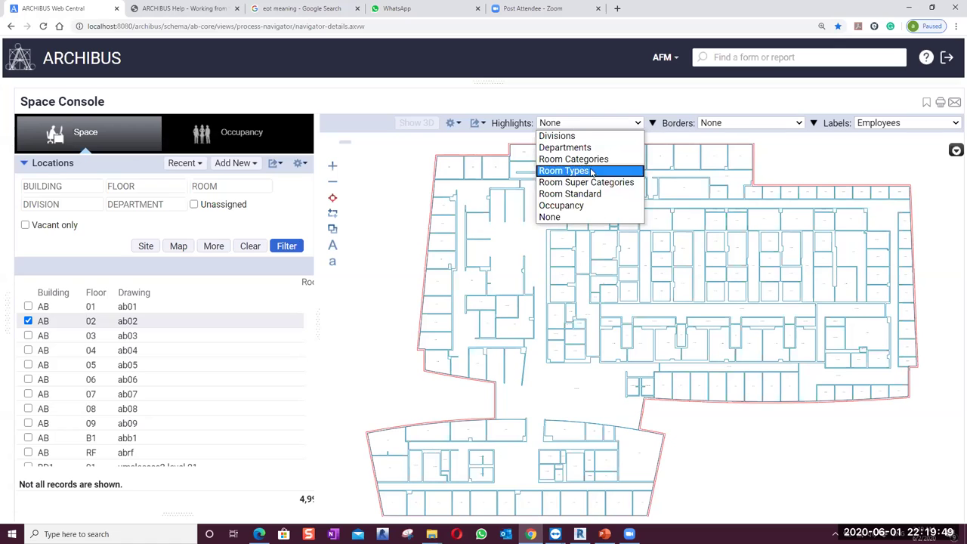
left_click(695, 166)
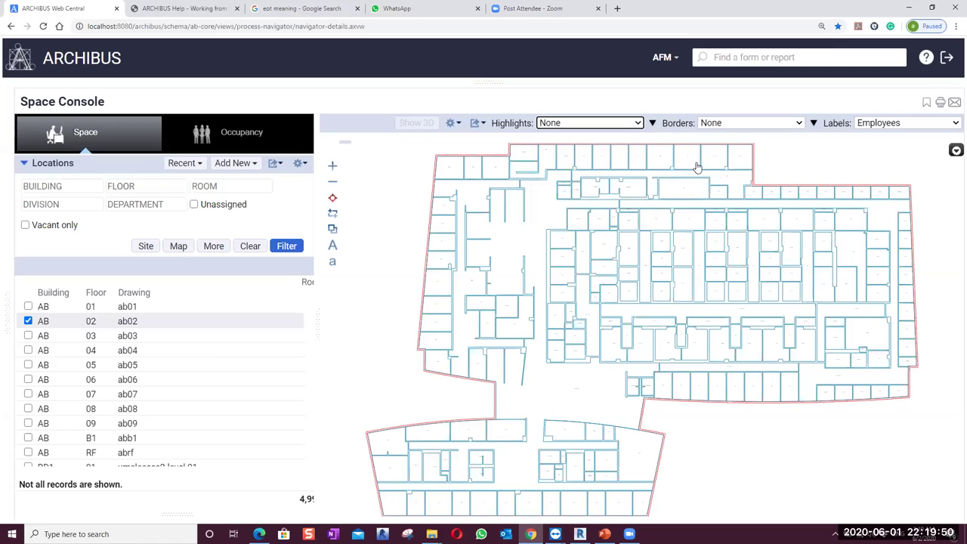
left_click(638, 125)
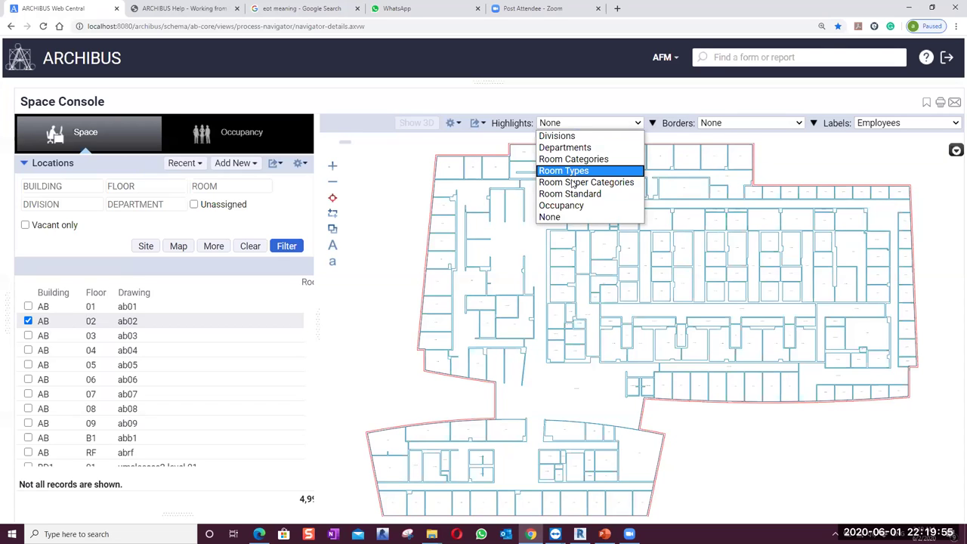
left_click(572, 172)
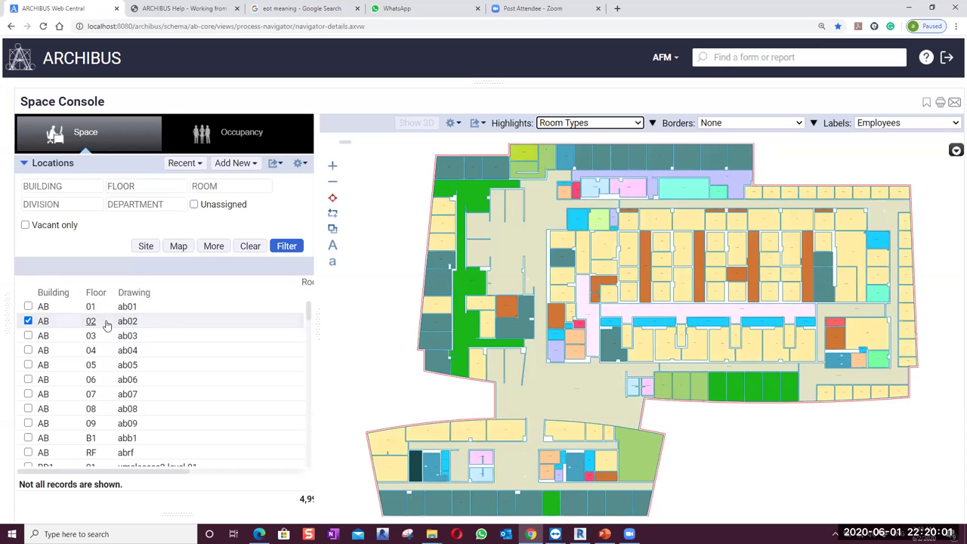
scroll(566, 174, "up", 2)
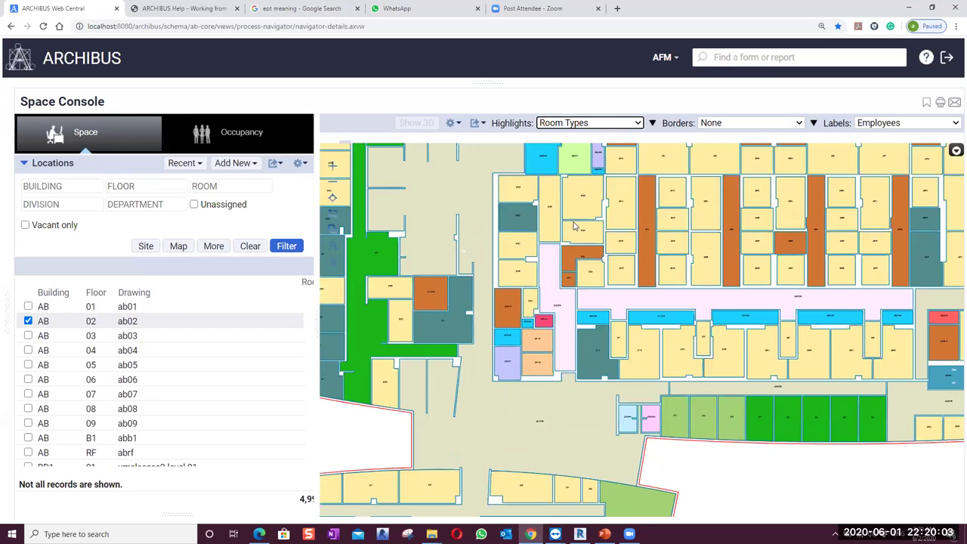
scroll(574, 226, "up", 1)
scroll(563, 220, "up", 1)
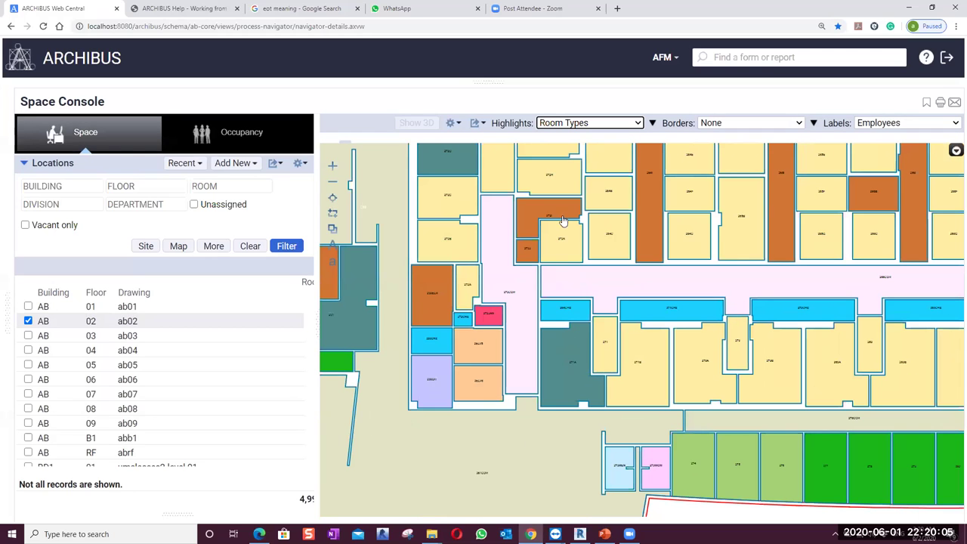
Select workstation room 272K and review its record (WKSTN, capacity 1, 101.51 ft²)
left_click(571, 246)
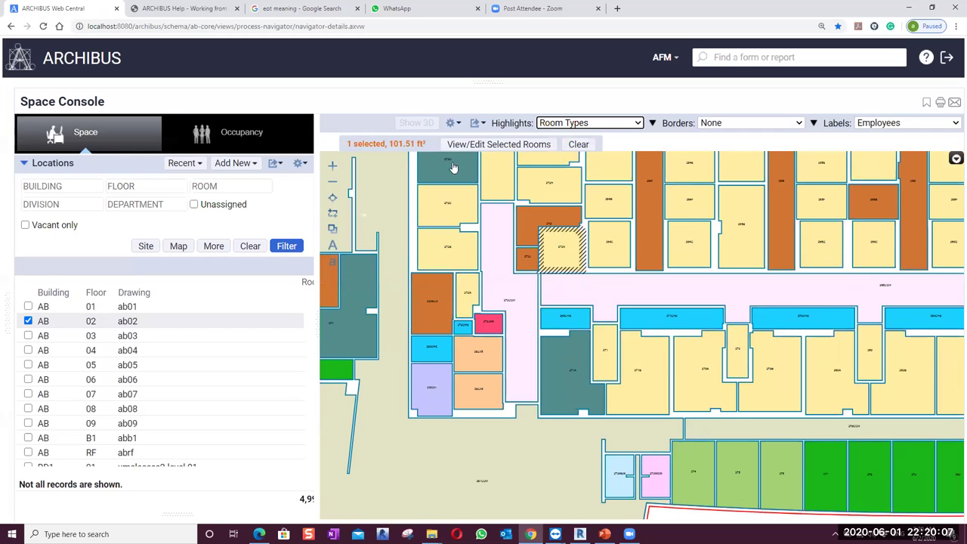
left_click(521, 151)
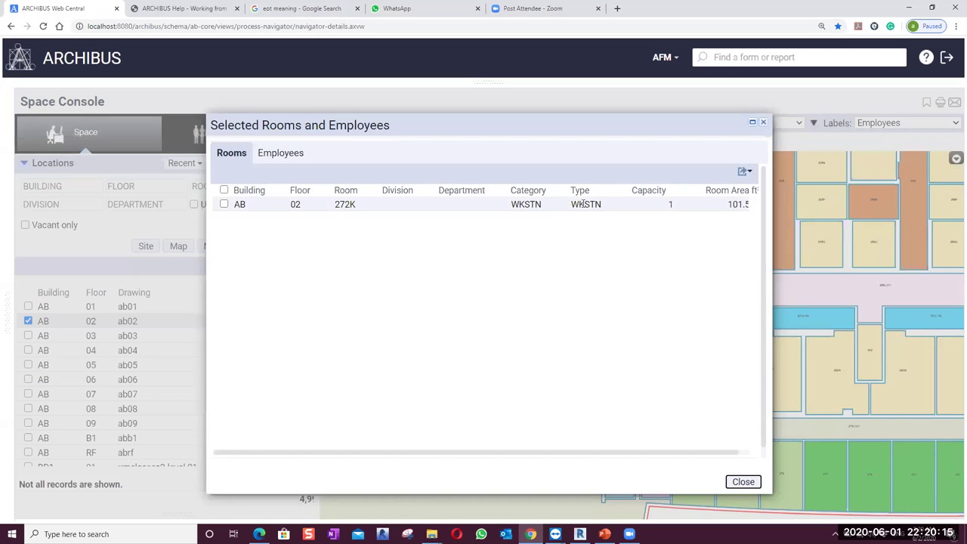
left_click(223, 203)
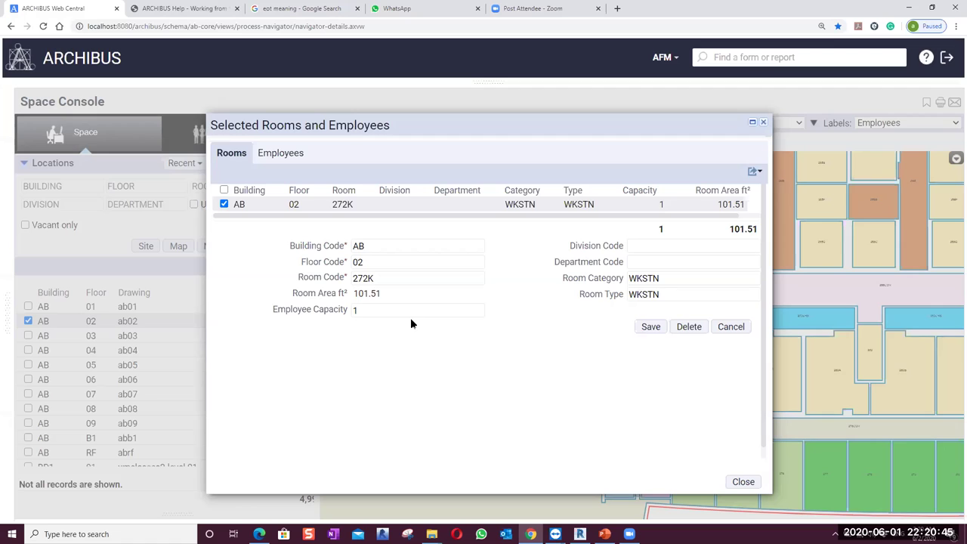
left_click(364, 309)
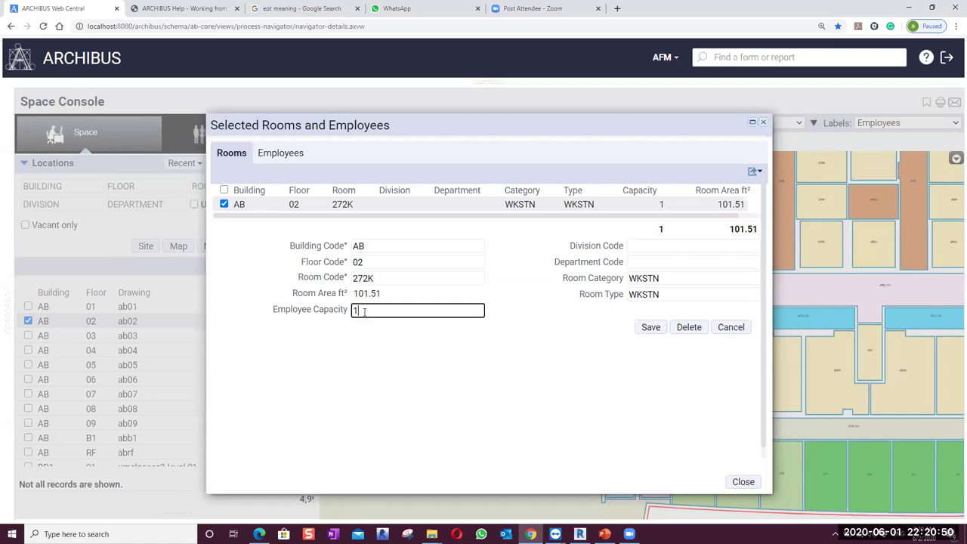
left_click(763, 124)
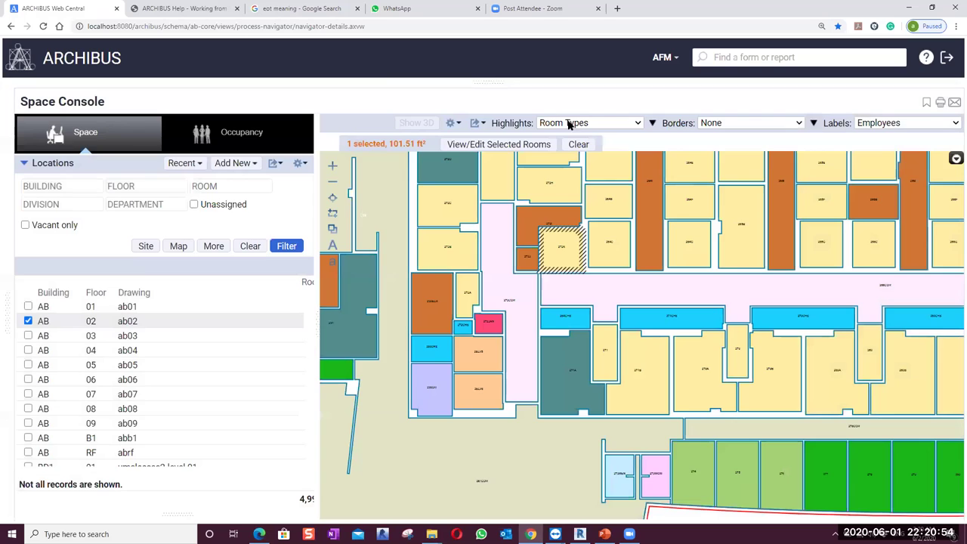
Highlight rooms by Room Standard, view its colour legend, and zoom the plan out
left_click(627, 124)
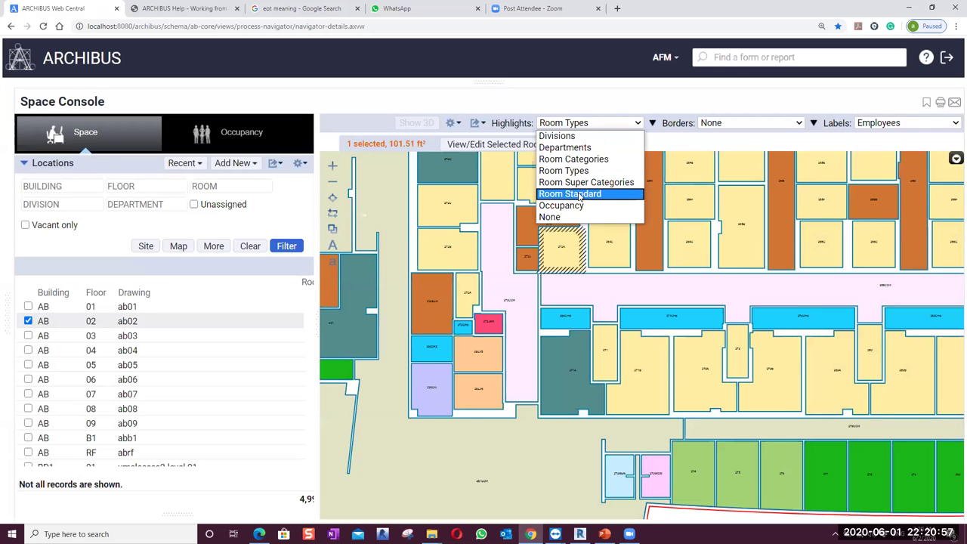
left_click(579, 196)
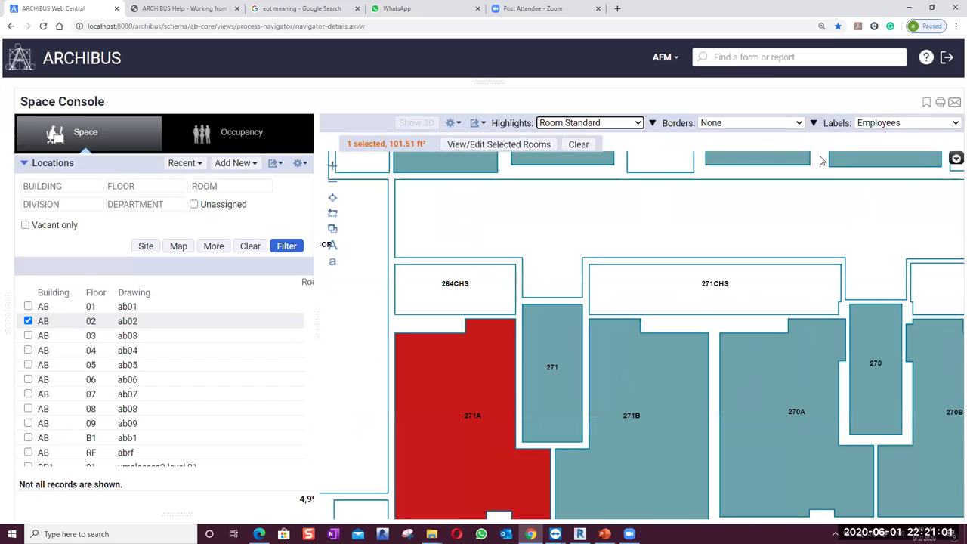
left_click(652, 123)
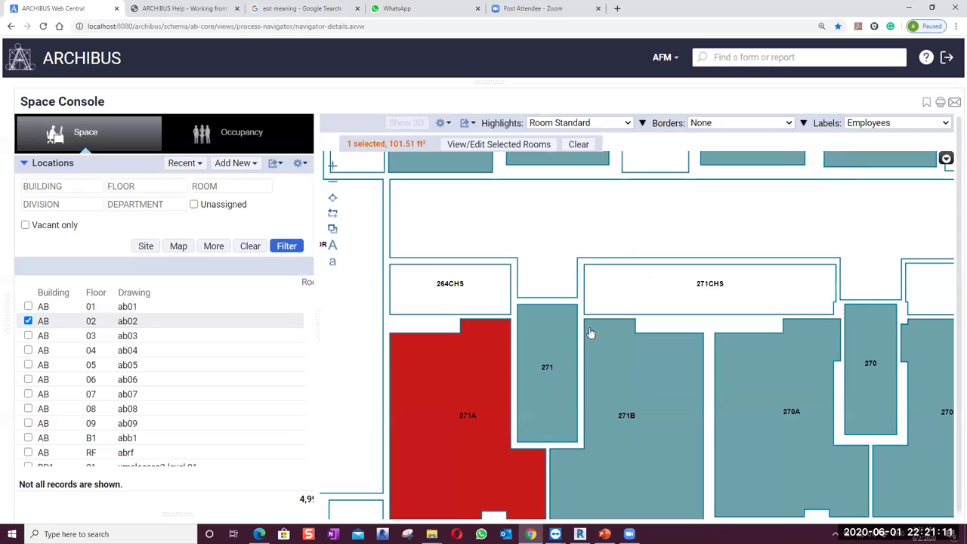
scroll(589, 334, "down", 1)
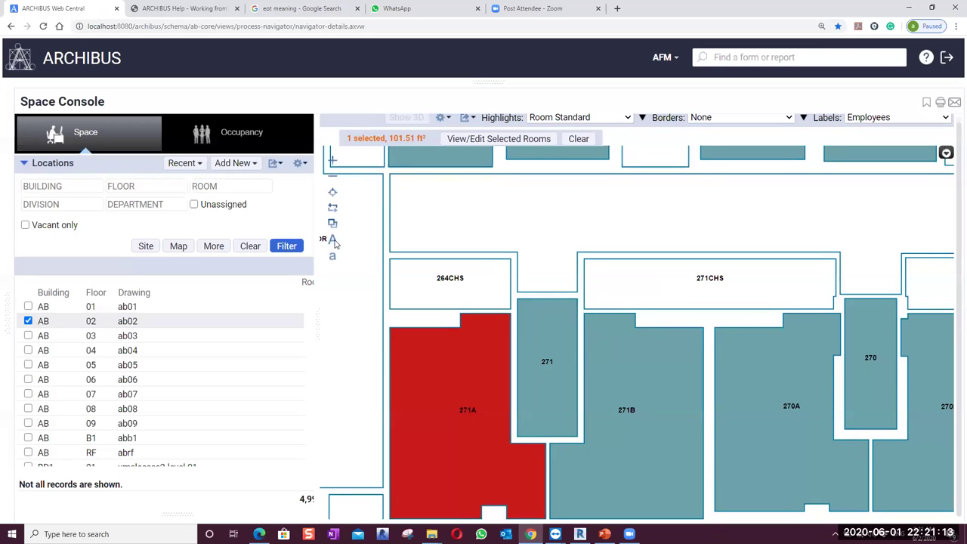
left_click(332, 175)
left_click(332, 175)
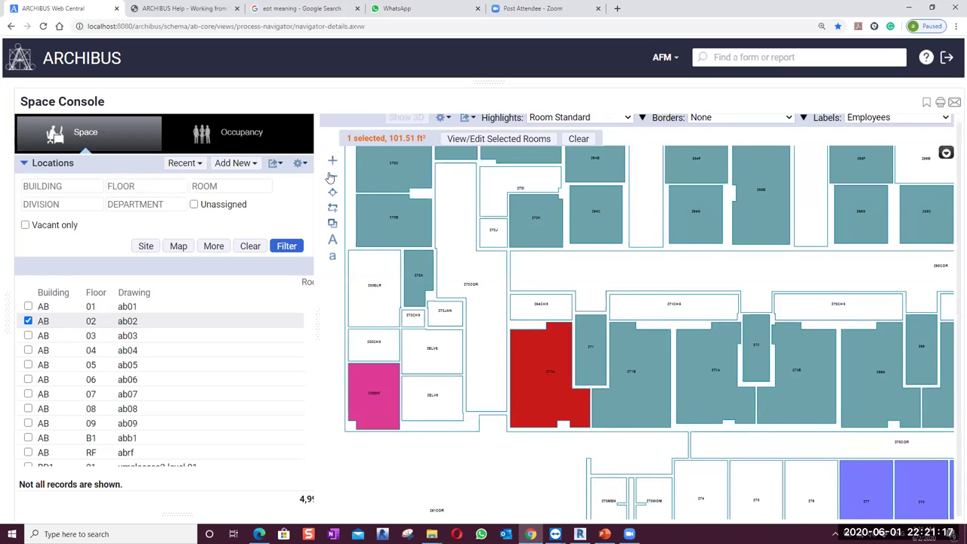
left_click(332, 175)
left_click(643, 120)
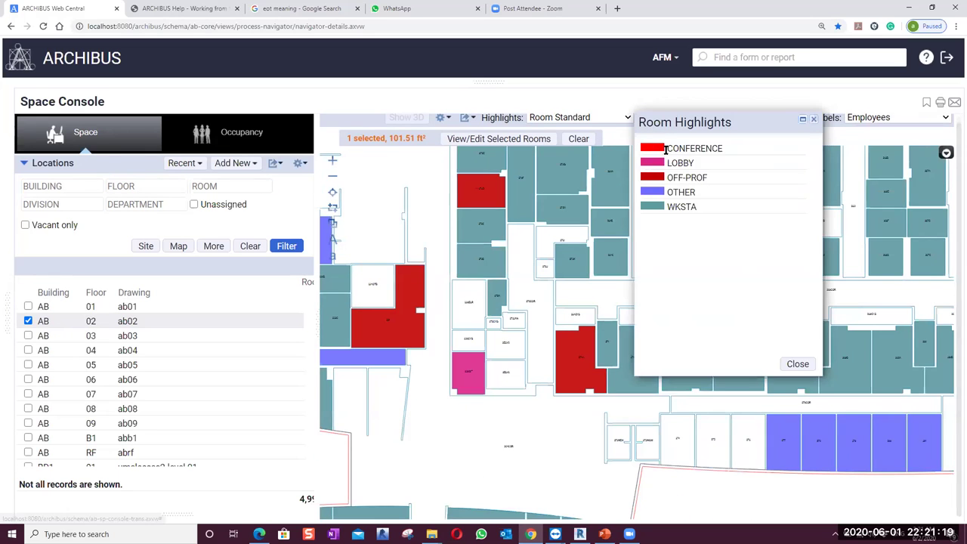
Switch highlights to Departments, then Room Categories, and show the category colour legend
left_click(589, 119)
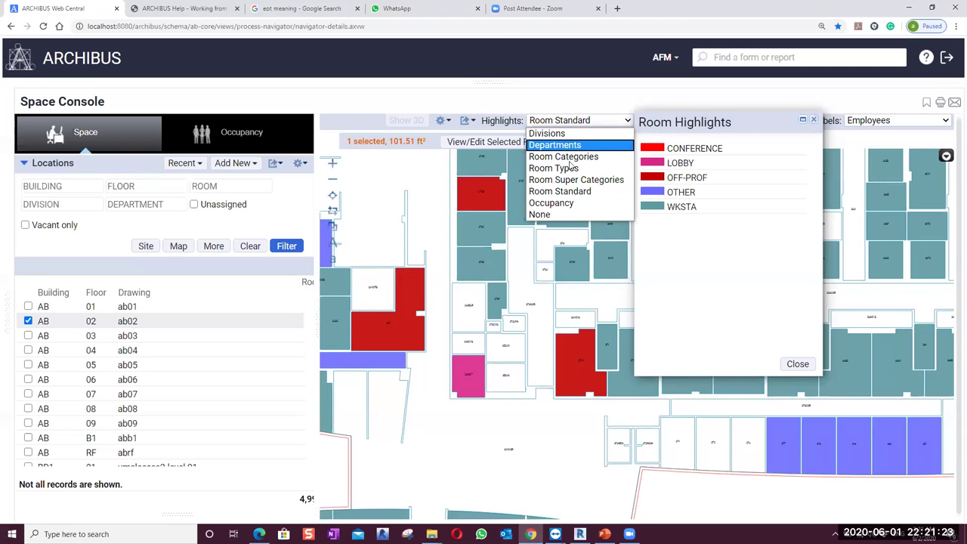
left_click(556, 148)
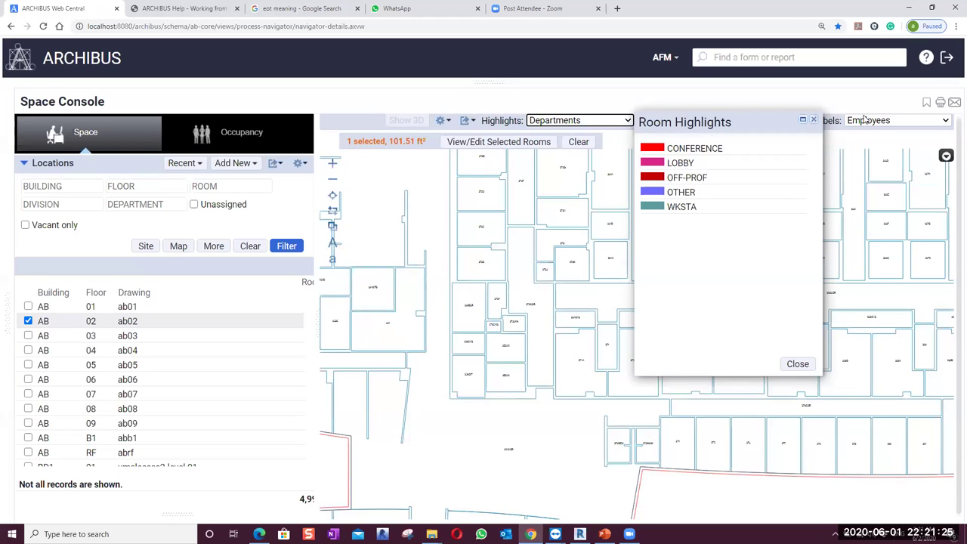
left_click(812, 120)
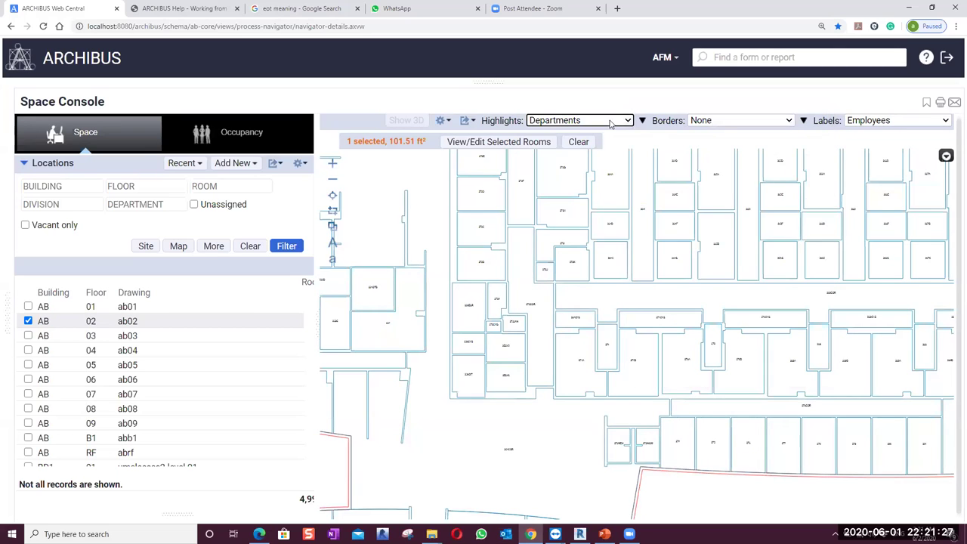
left_click(612, 121)
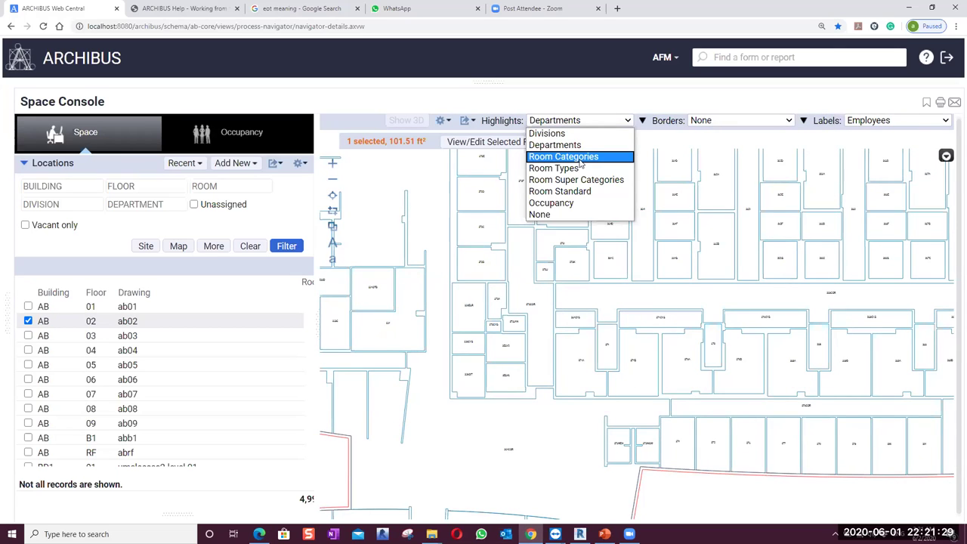
left_click(579, 159)
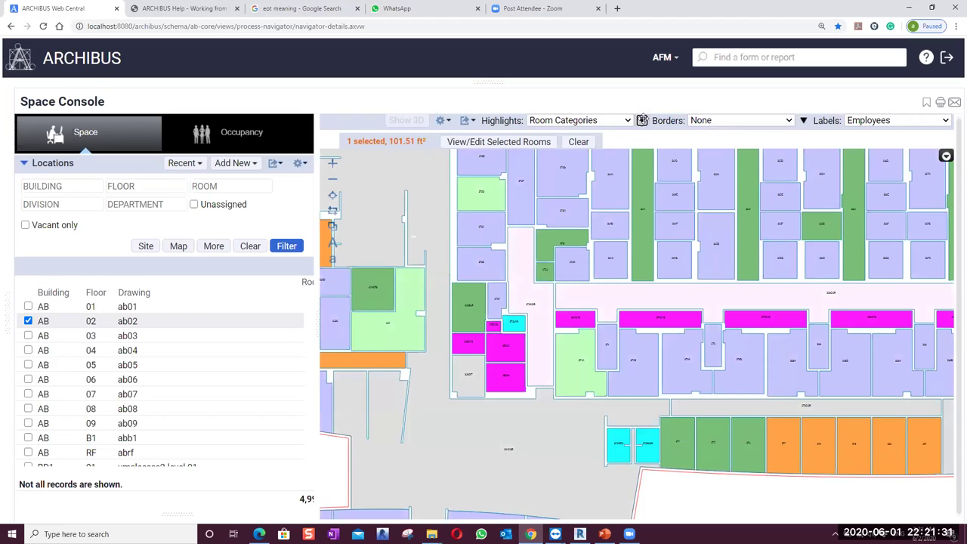
left_click(642, 120)
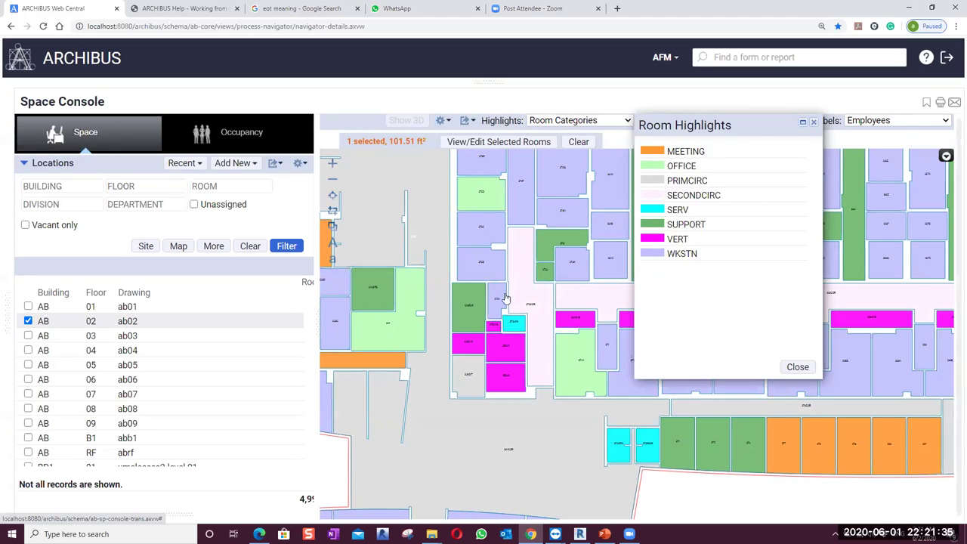
Close the category legend and swap the AB 02 plan for the AB 03 plan
left_click(812, 124)
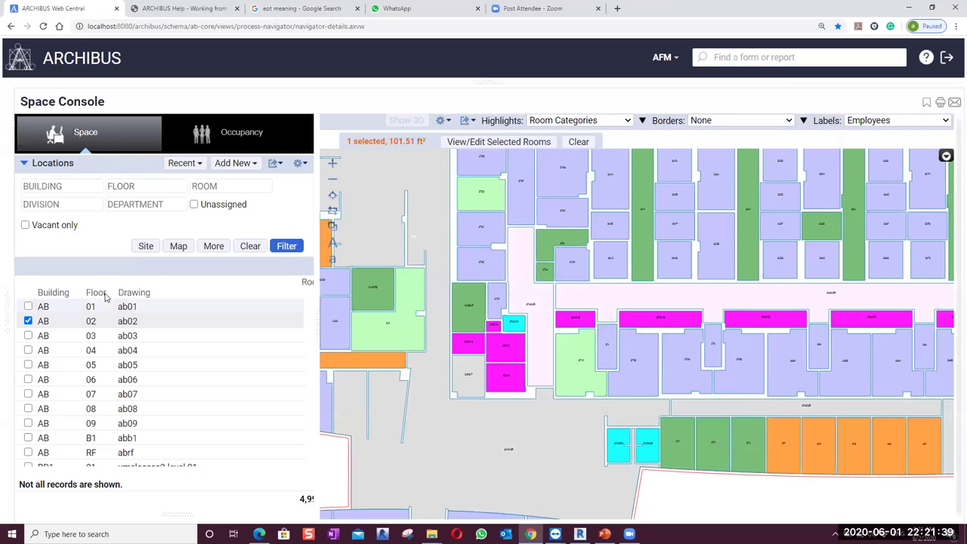
left_click(28, 321)
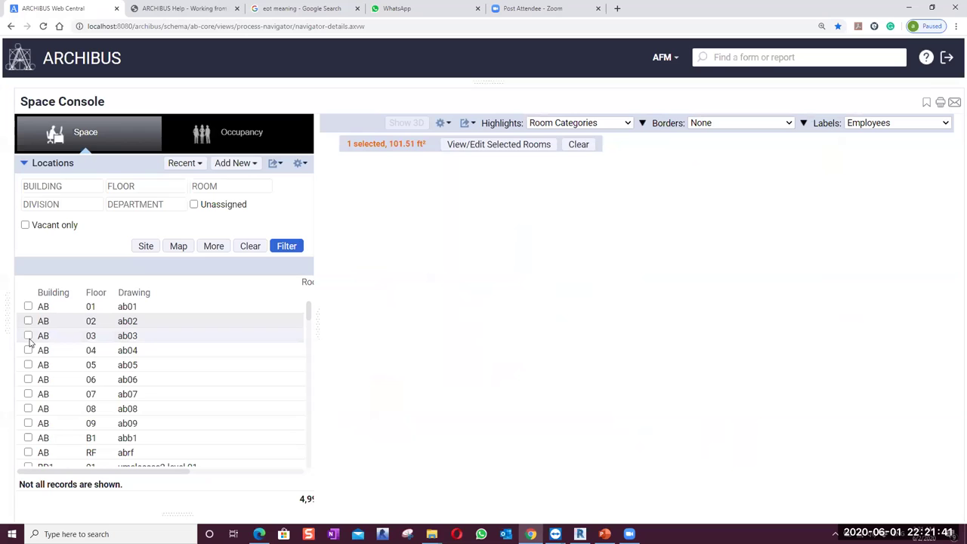
left_click(28, 336)
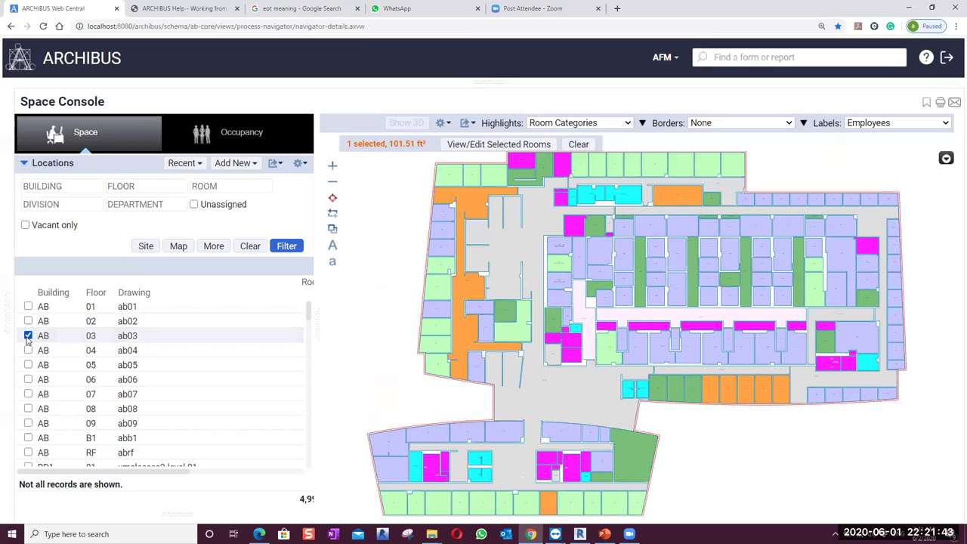
Highlight the AB 03 rooms by Occupancy and review the occupancy colour legend
left_click(626, 126)
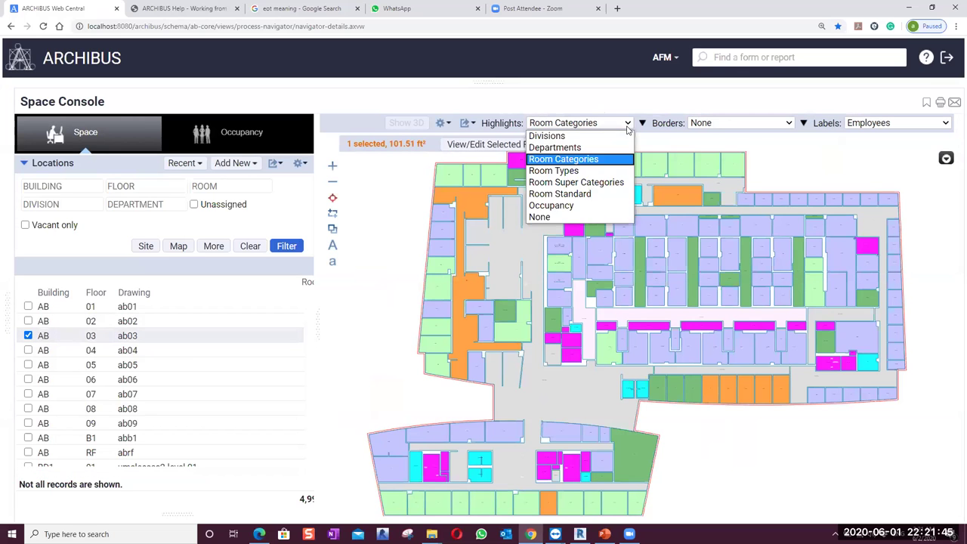
left_click(555, 208)
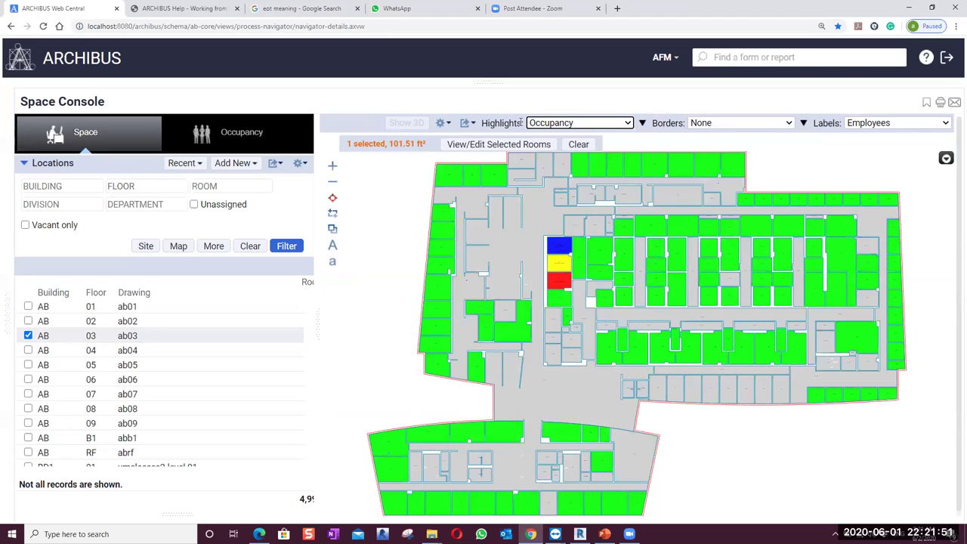
scroll(547, 261, "up", 2)
scroll(547, 261, "down", 2)
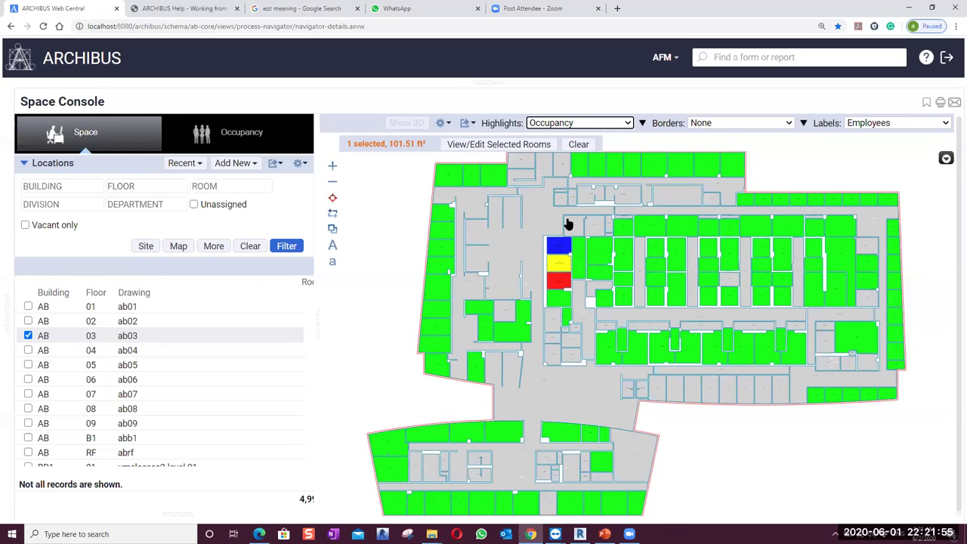
left_click(642, 122)
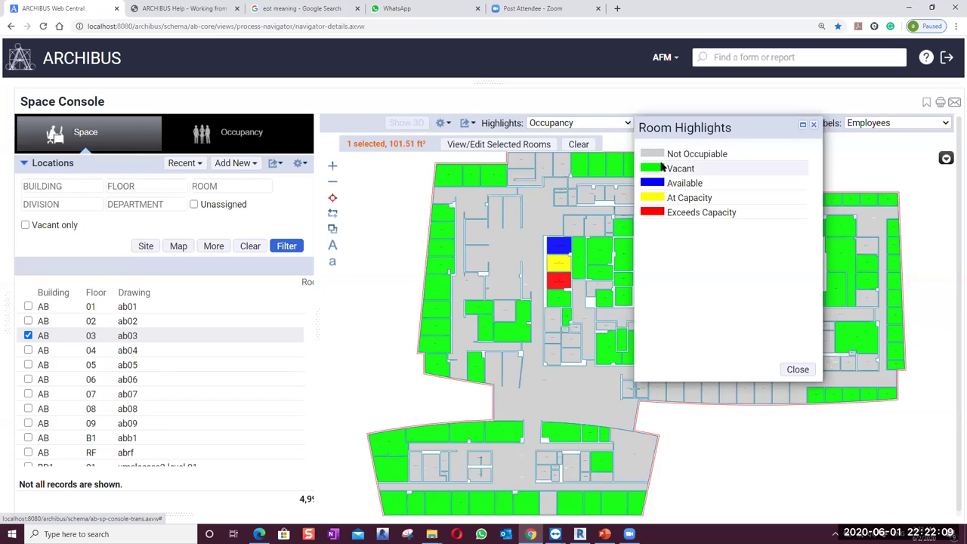
left_click(813, 124)
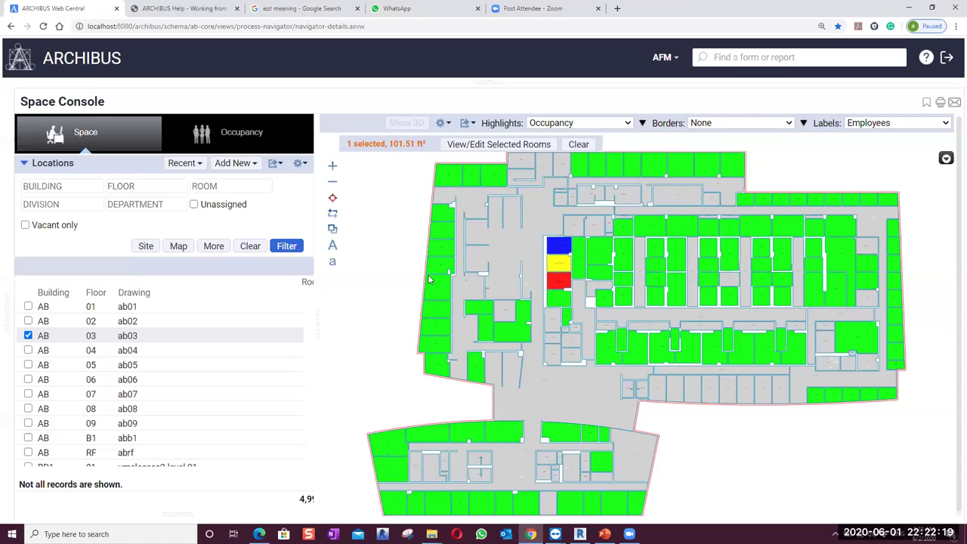
left_click(642, 122)
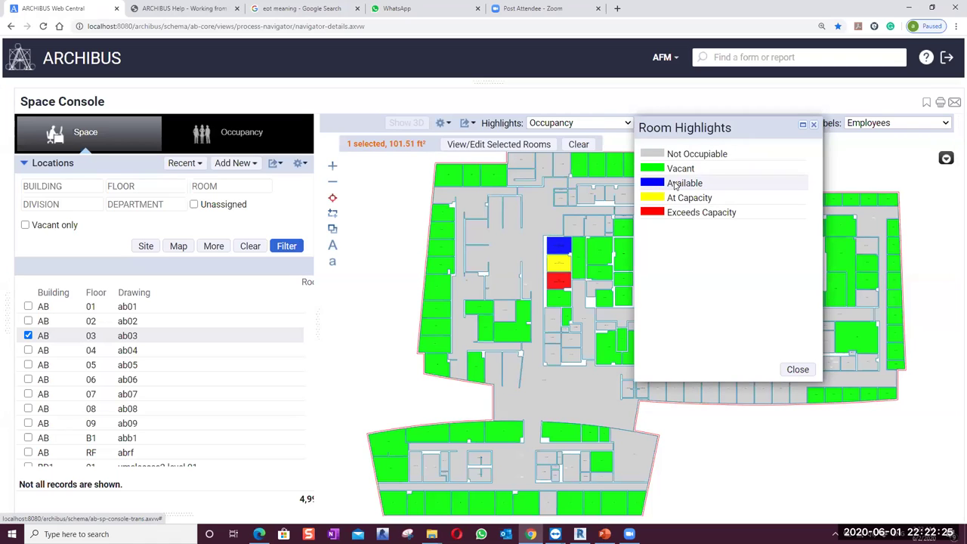
left_click(813, 124)
mouse_move(554, 254)
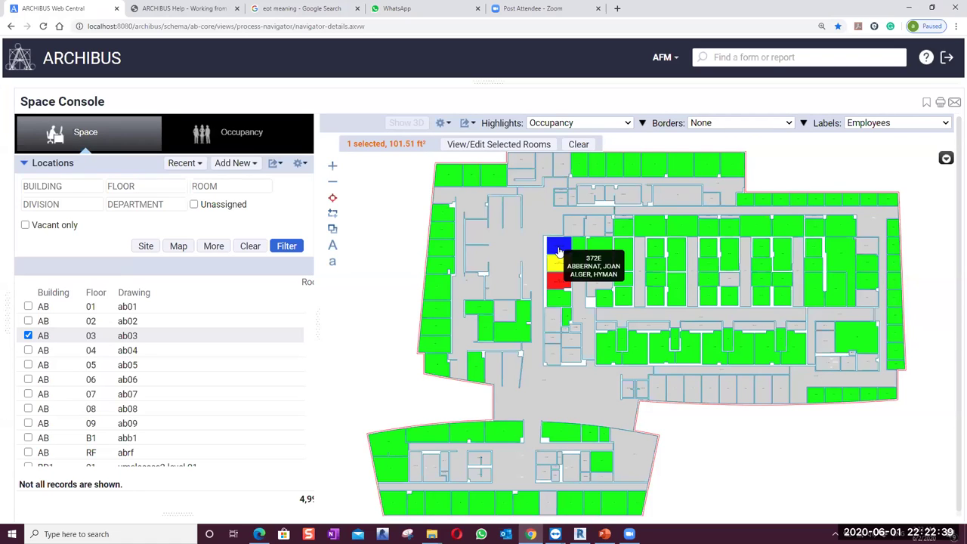
left_click(642, 122)
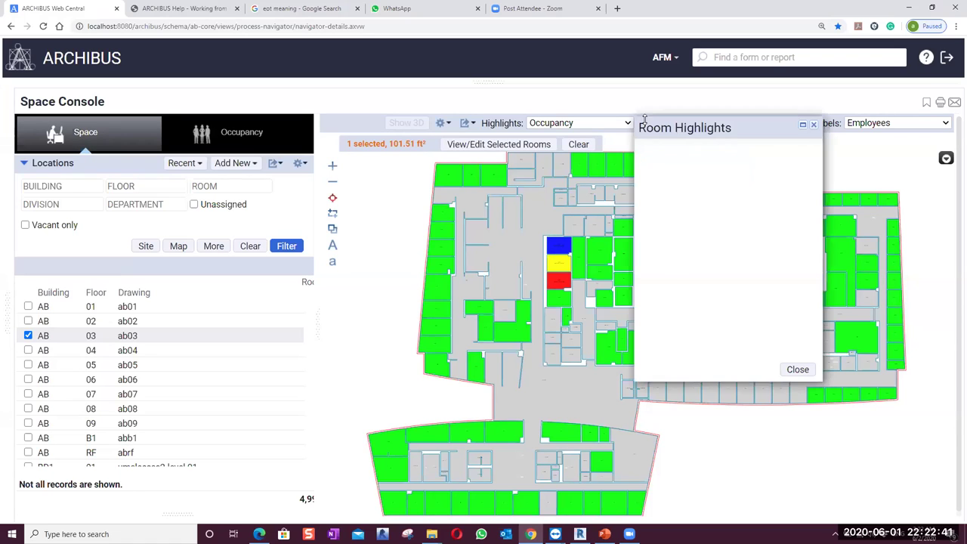
left_click(814, 125)
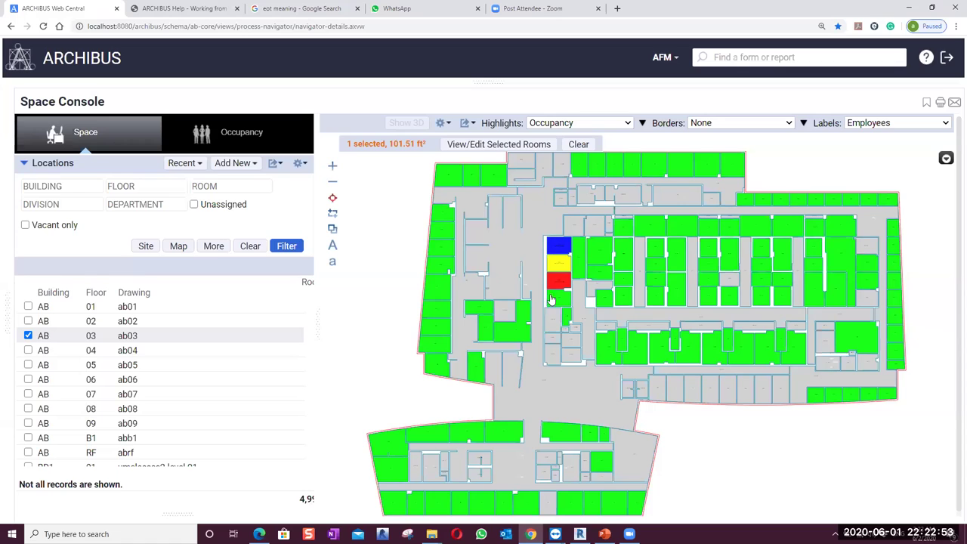
Review the employee record in room 372D (ADMIN, INFORMATION TECH), then uncheck floor AB 03
mouse_move(557, 284)
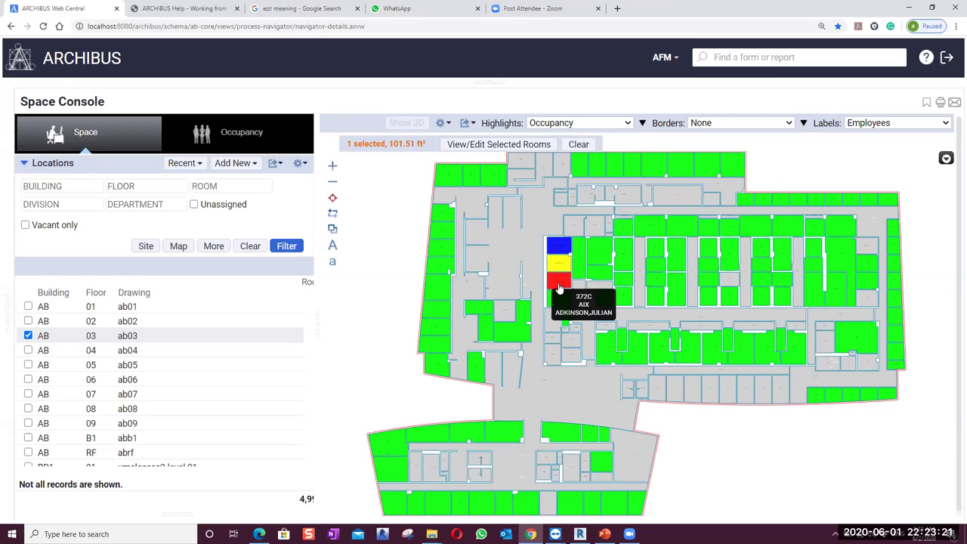
left_click(563, 265)
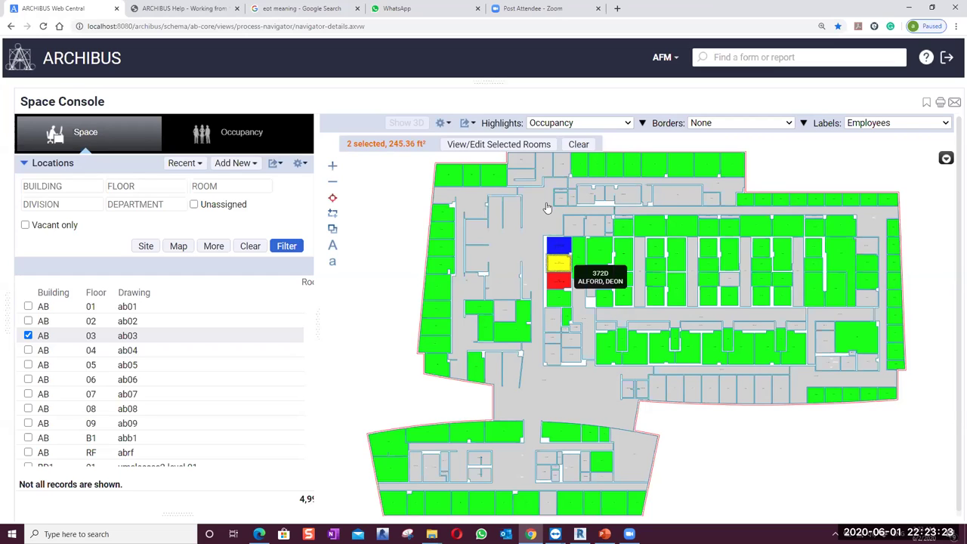
left_click(499, 143)
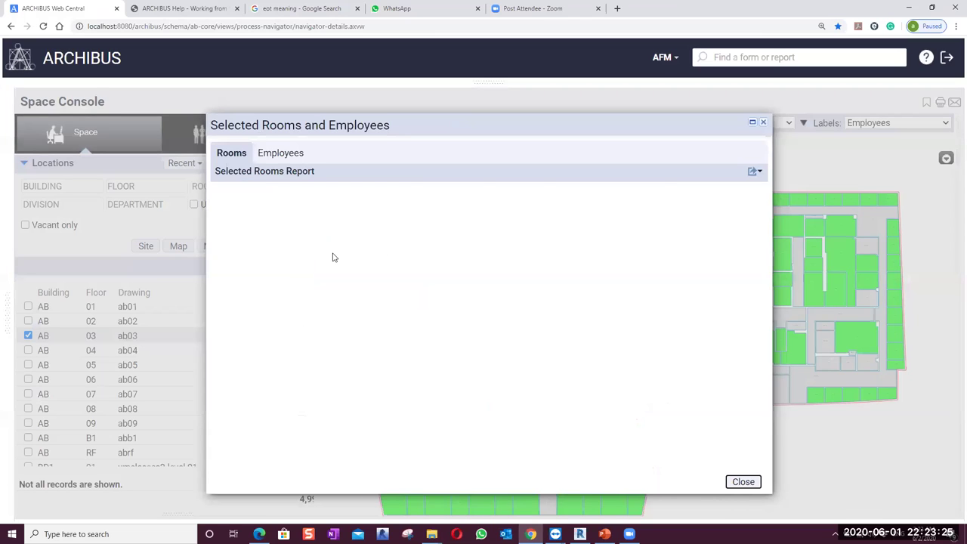
left_click(279, 154)
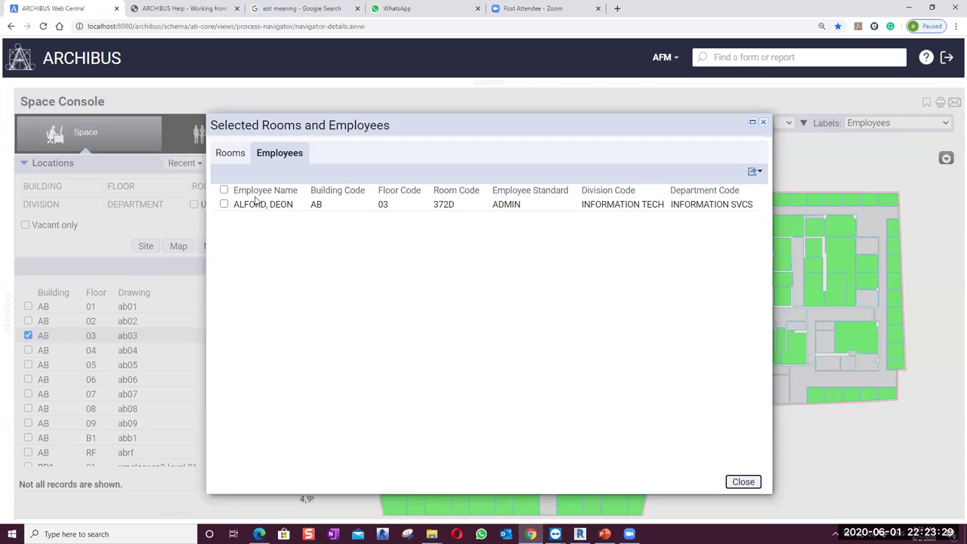
left_click(244, 202)
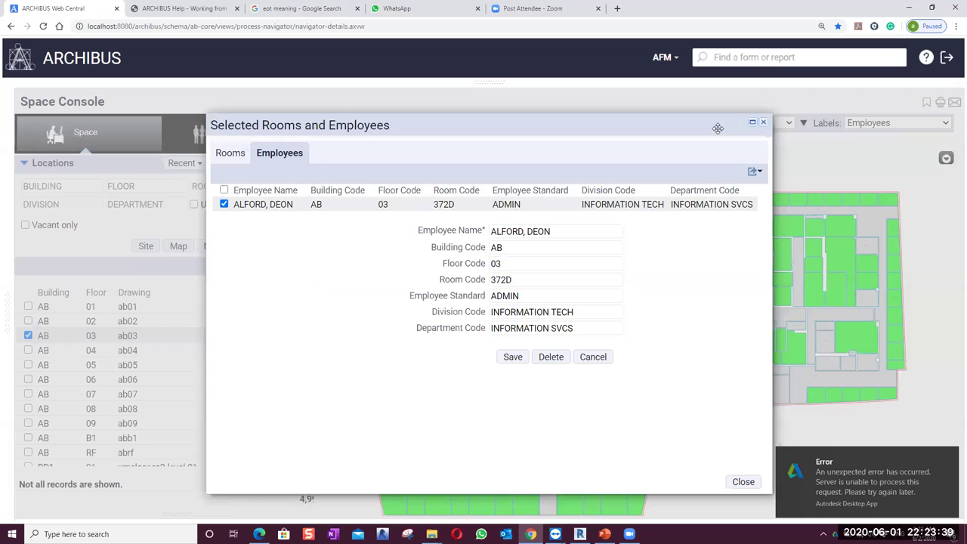
left_click(763, 124)
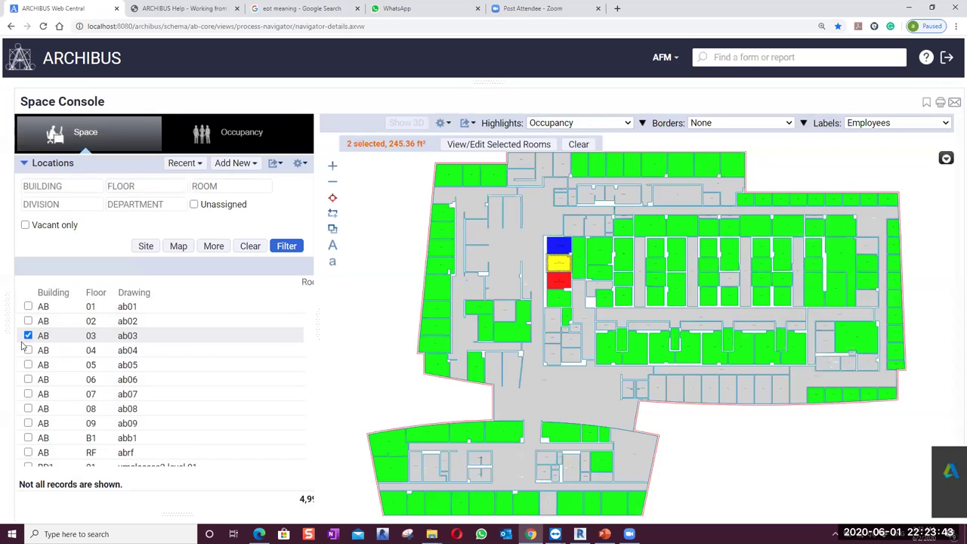
left_click(28, 336)
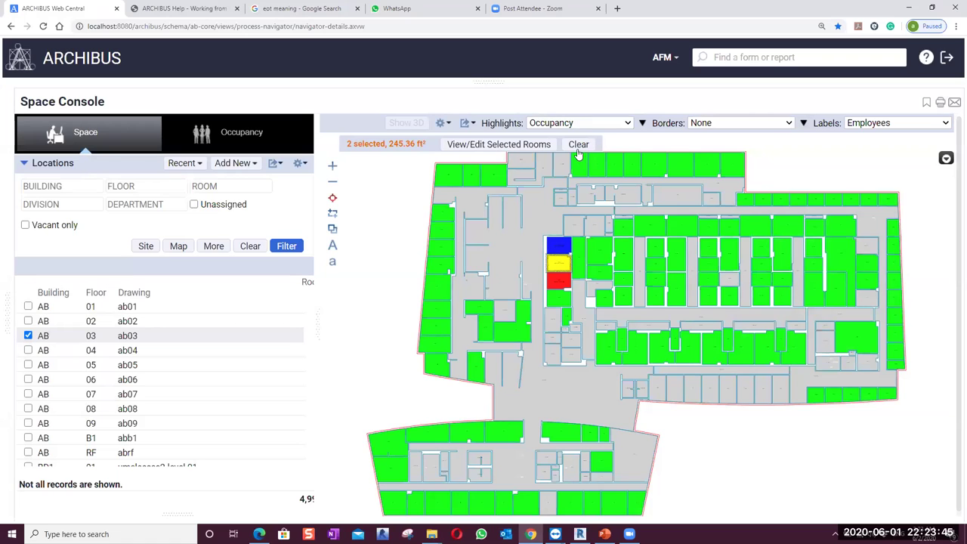
Choose Space Manager > 3D Navigator - Space Console from the navigation flyout
left_click(71, 186)
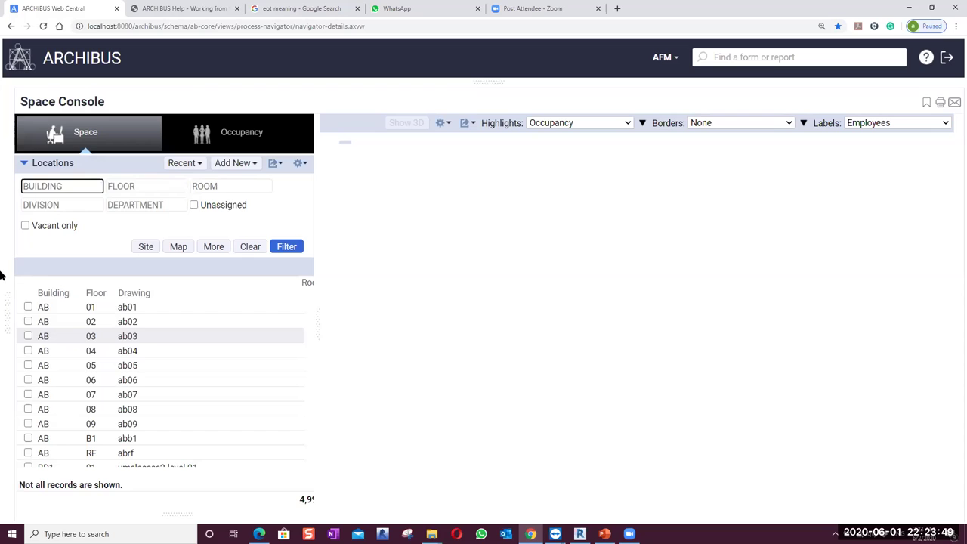
mouse_move(68, 204)
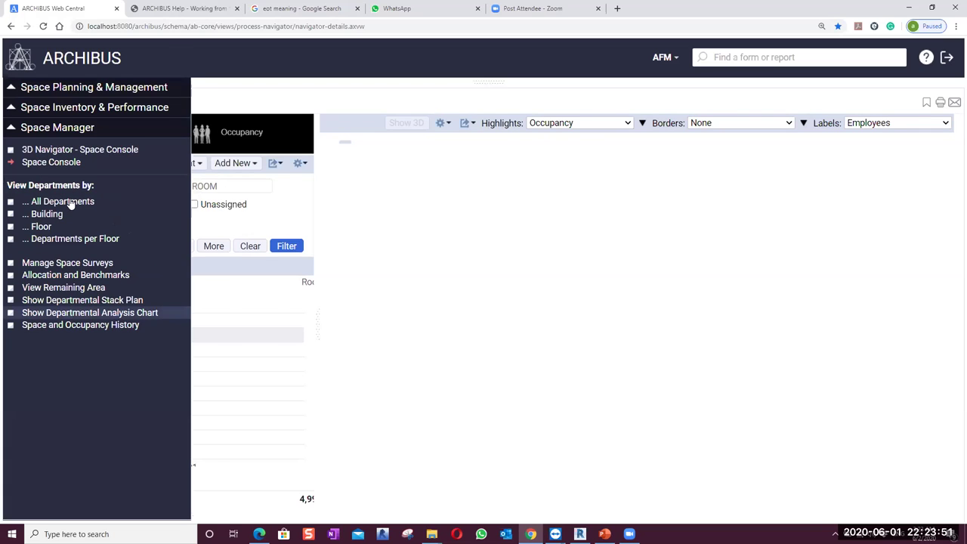
left_click(57, 151)
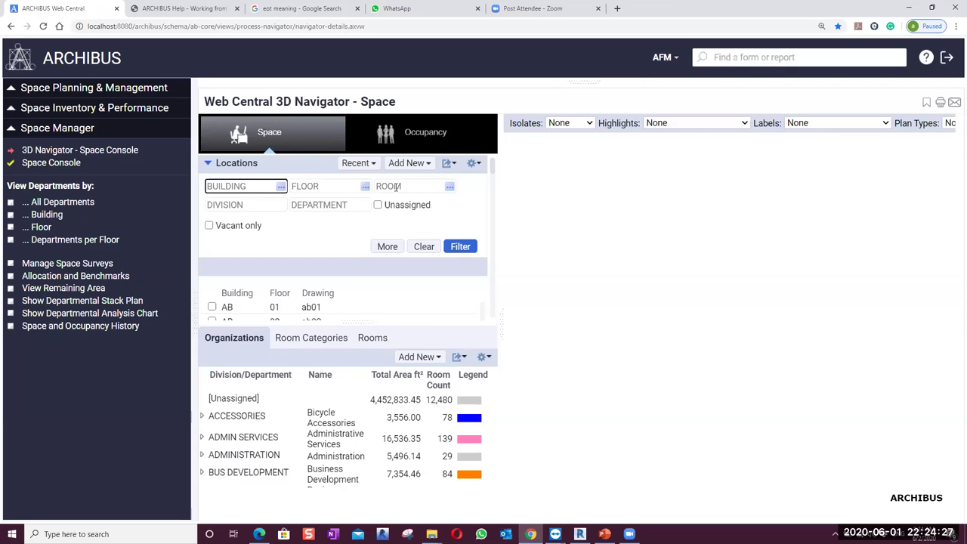
Filter locations to building NB and widen the floor list panel to show all columns
type("NB")
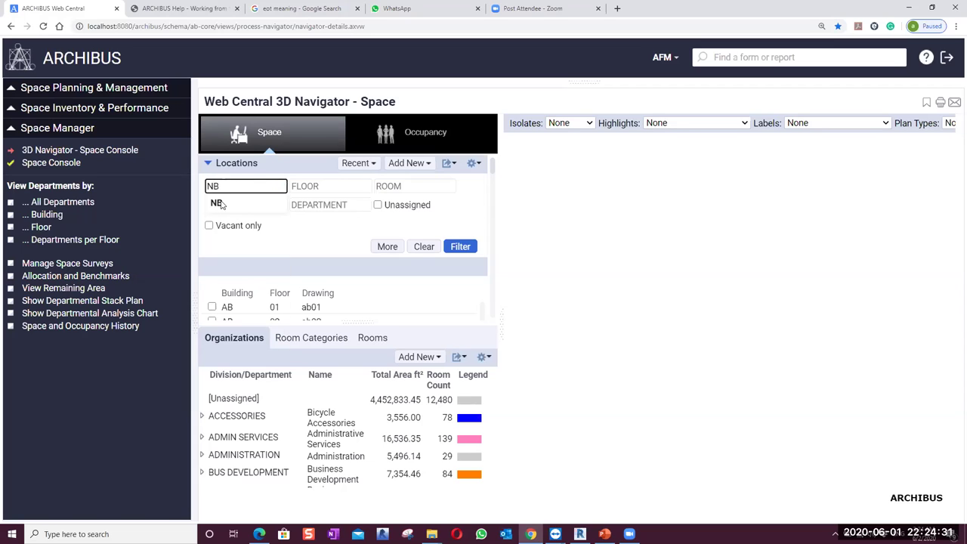
left_click(459, 254)
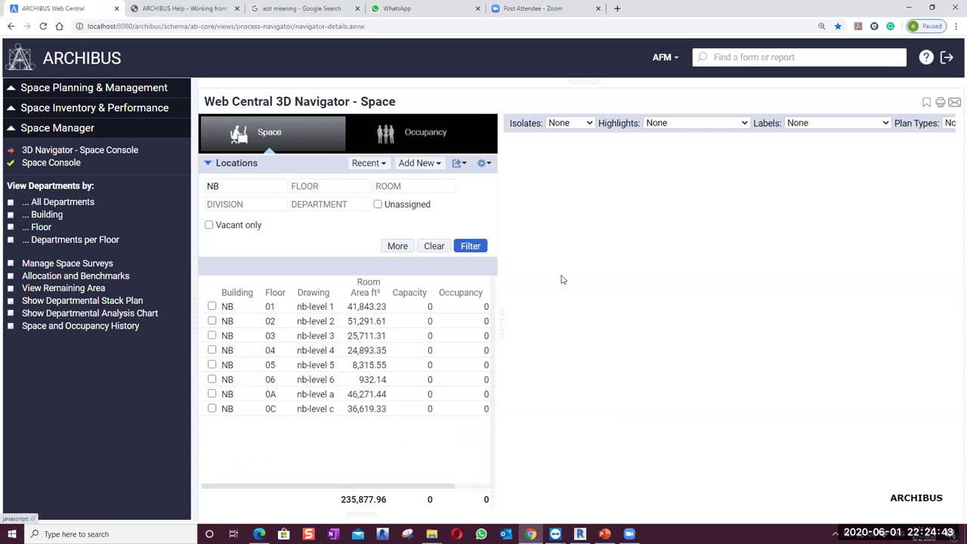
left_click_drag(501, 330, 645, 329)
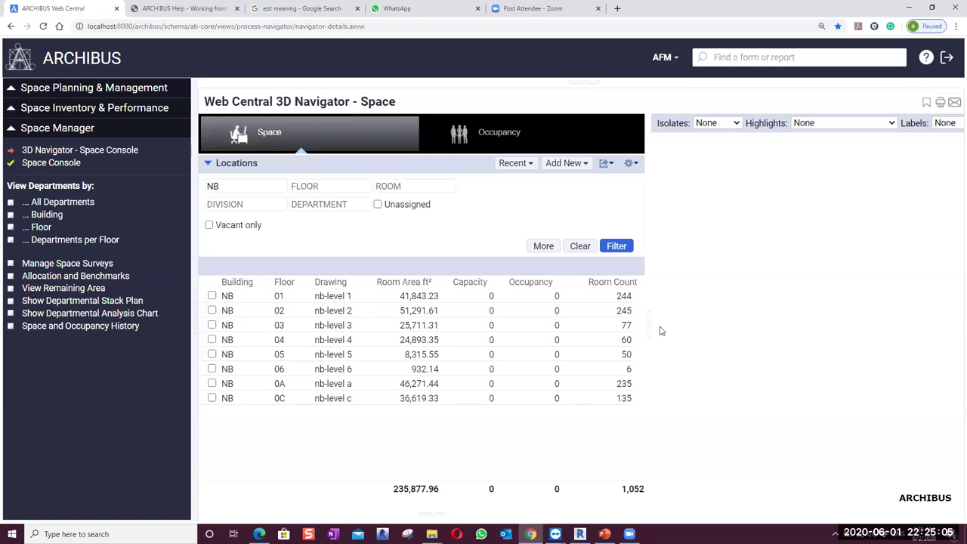
left_click_drag(648, 324, 694, 323)
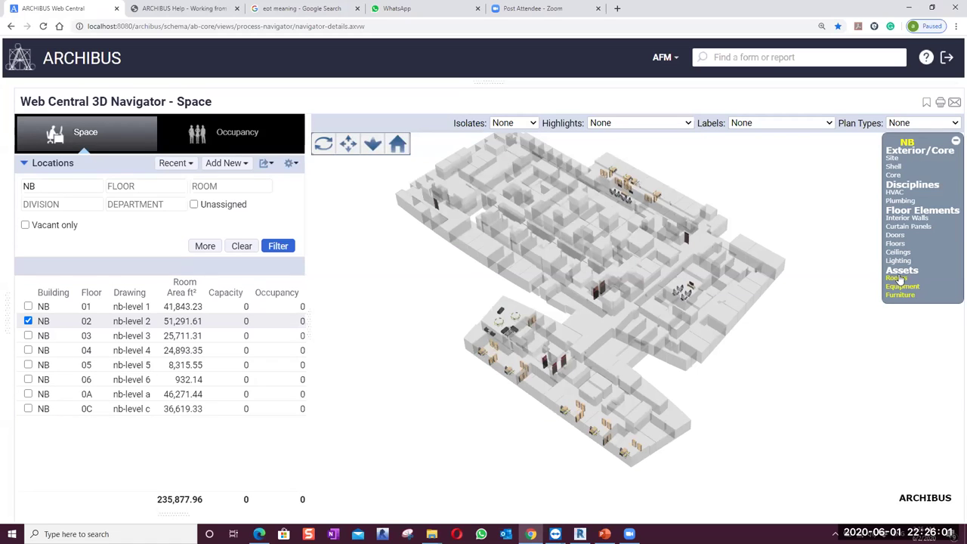
Return to the Home view and show building NB's floor slabs and doors with site, shell and core hidden
left_click(892, 166)
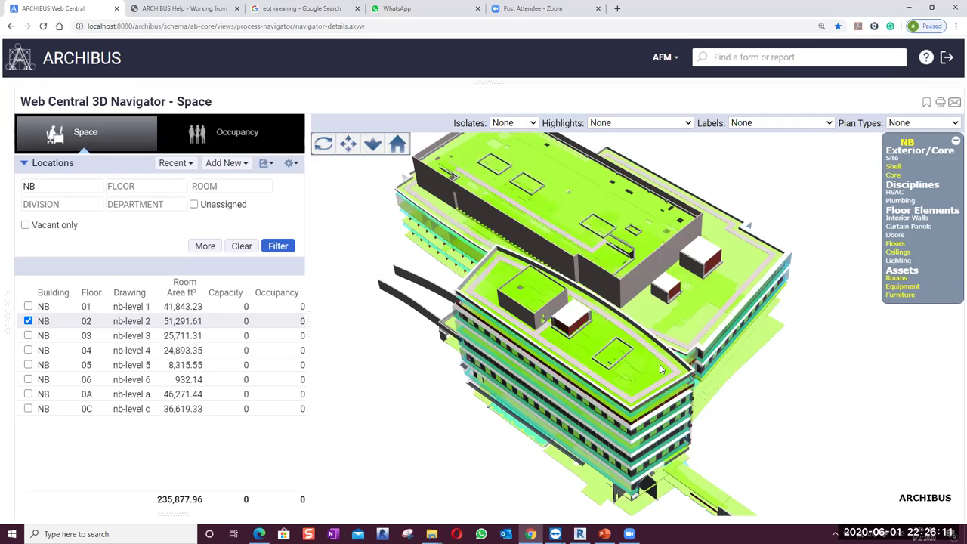
left_click(323, 145)
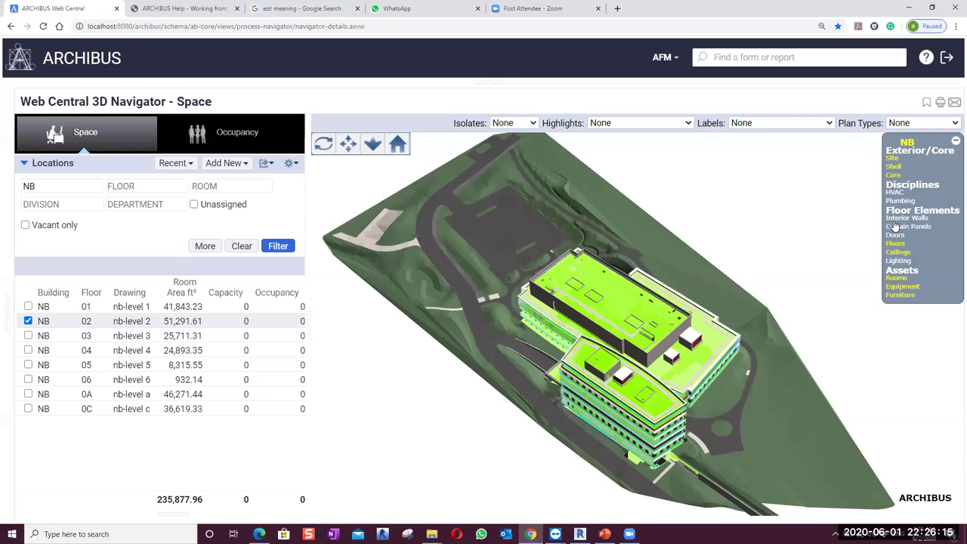
left_click(893, 177)
left_click(895, 244)
left_click(894, 235)
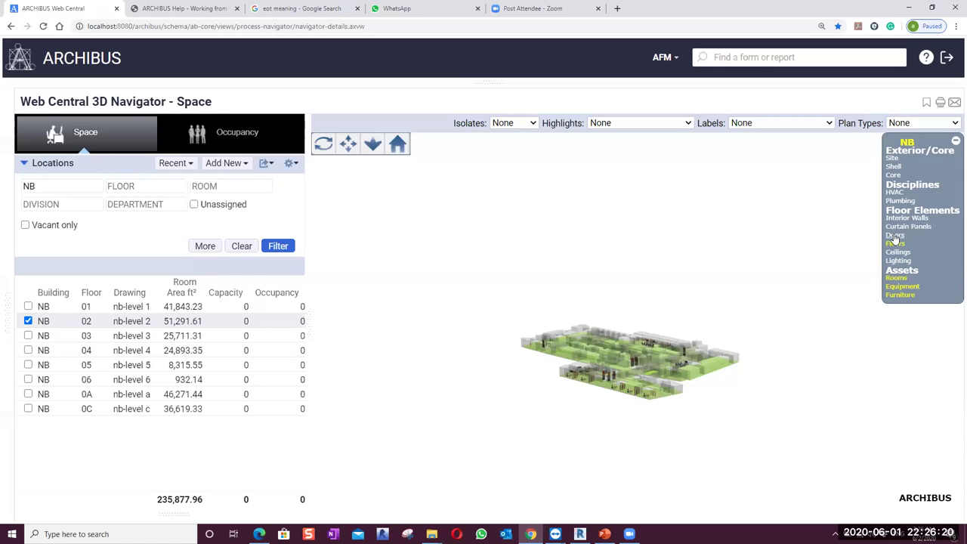
Add NB floors 01, 03, 04, 05, 06, 0A and 0C to the 3D model
left_click(28, 335)
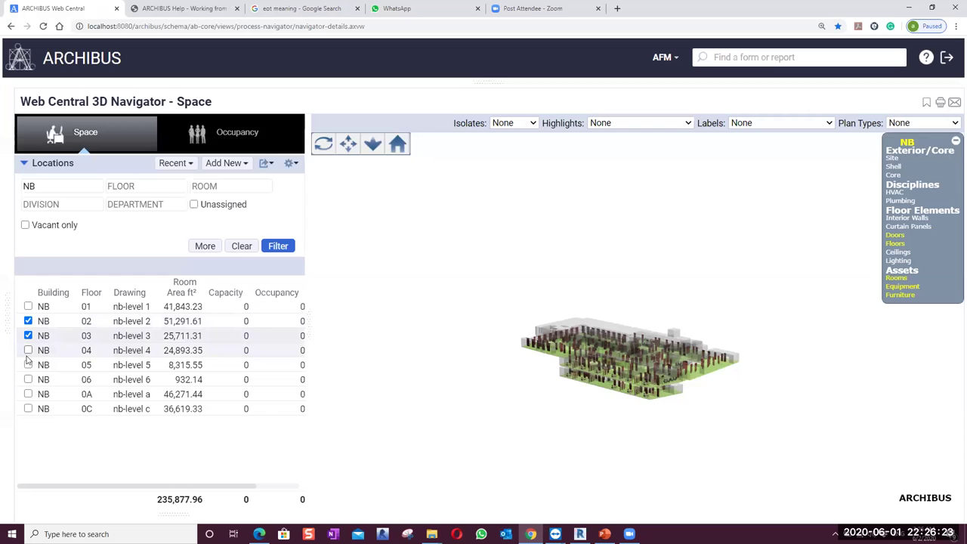
left_click(28, 349)
left_click(28, 364)
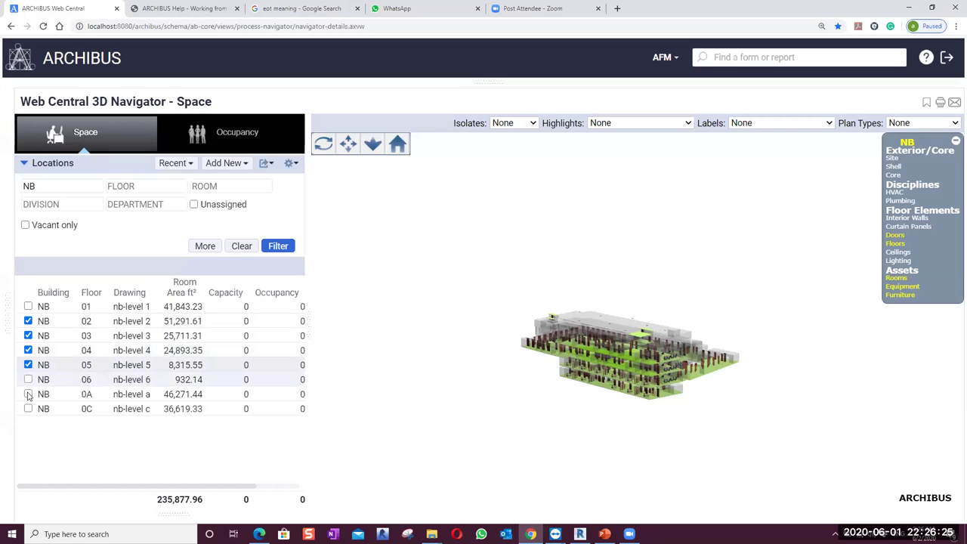
left_click(28, 394)
left_click(28, 379)
left_click(28, 409)
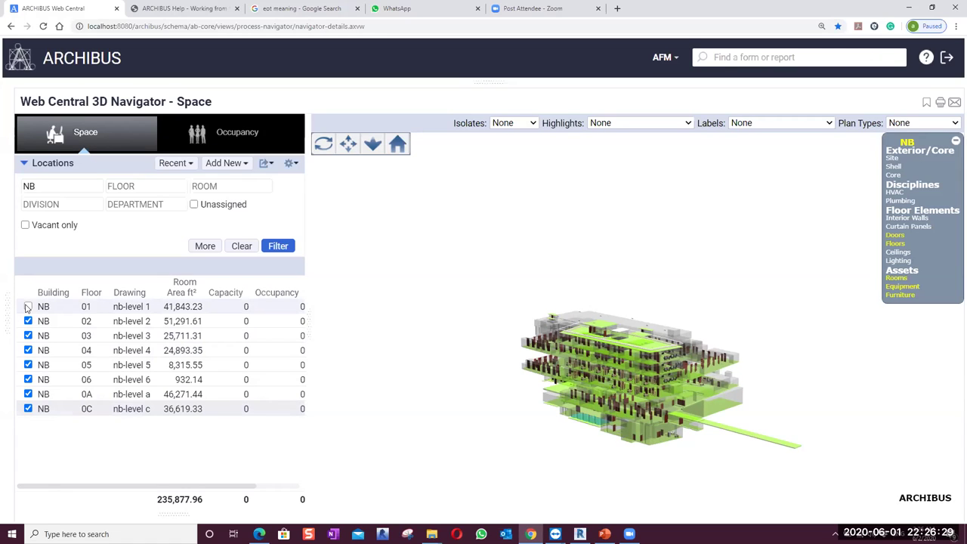
left_click(28, 307)
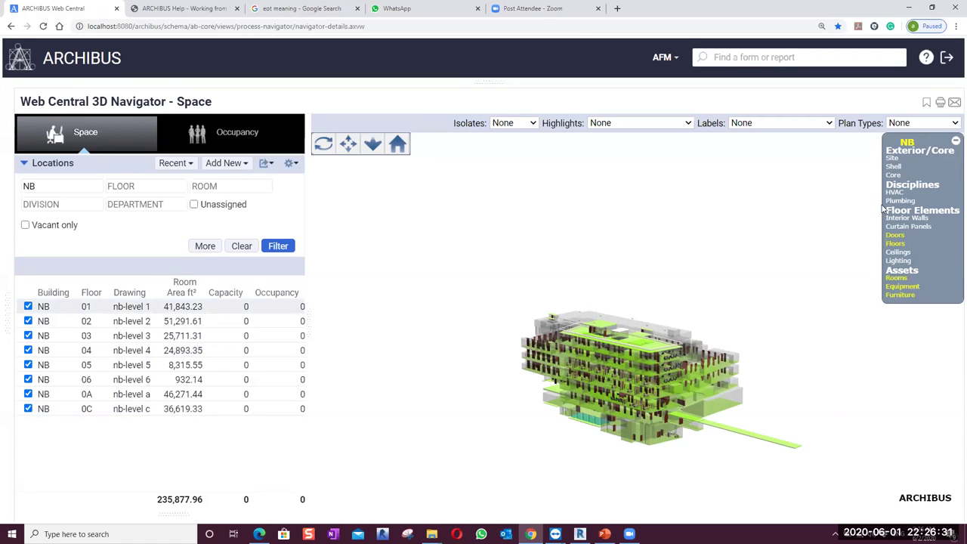
Hide the room volumes and switch on the HVAC layer
left_click(894, 243)
left_click(896, 279)
left_click(896, 279)
left_click(896, 279)
left_click(896, 278)
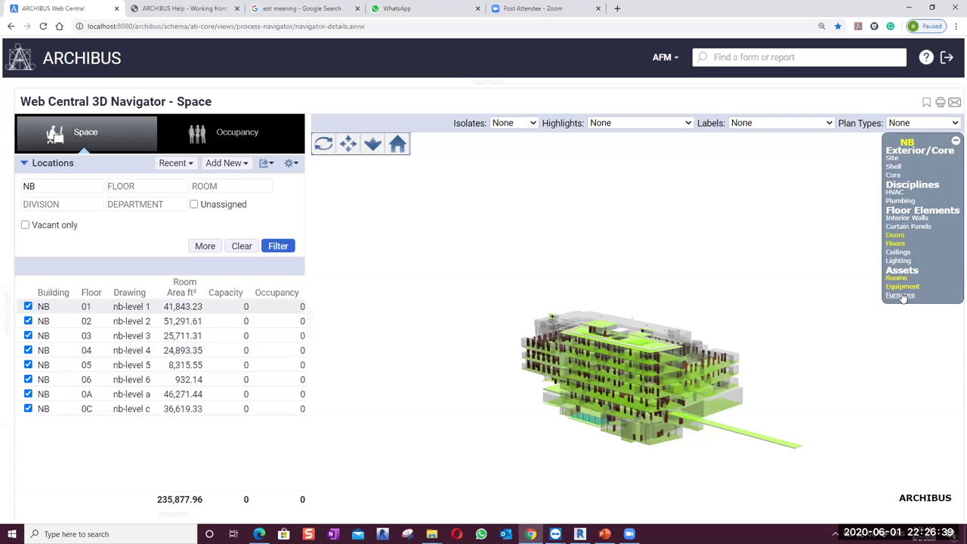
left_click(895, 279)
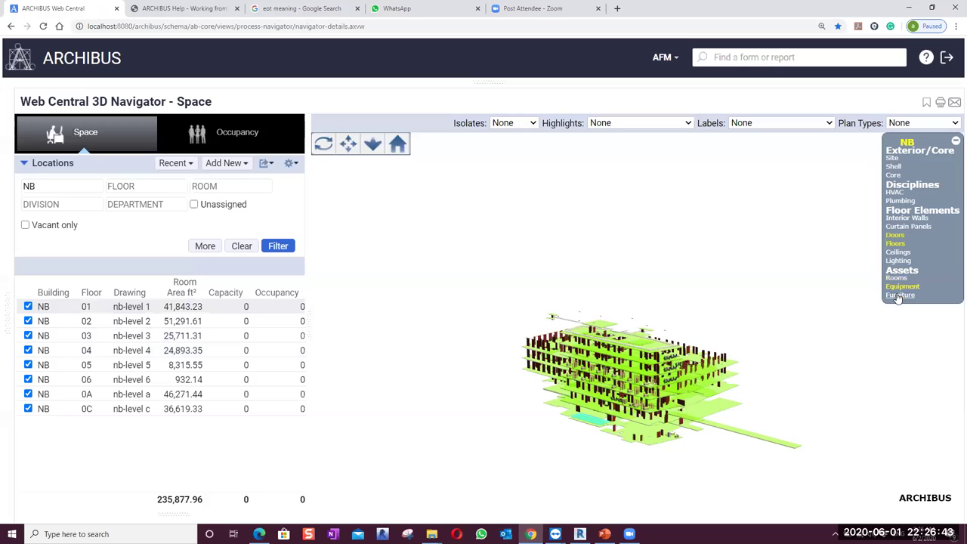
left_click(894, 235)
left_click(893, 193)
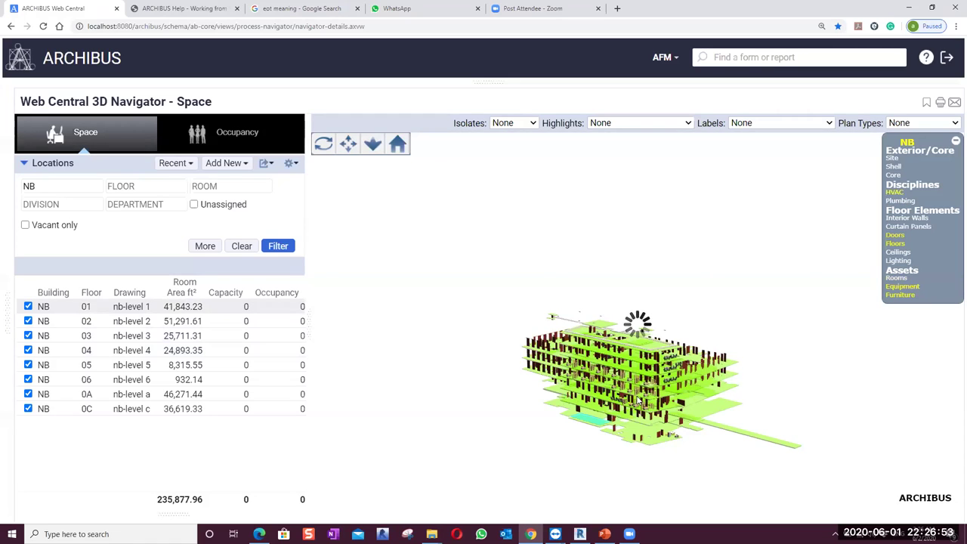
Zoom in and orbit to inspect NB's HVAC ducts and rooftop units, then zoom back out
scroll(636, 349, "up", 4)
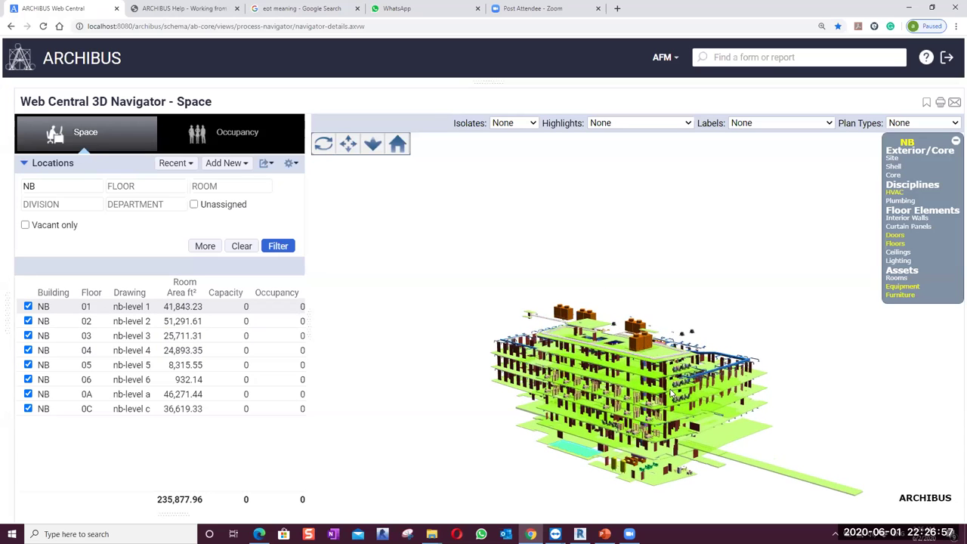
scroll(672, 392, "up", 3)
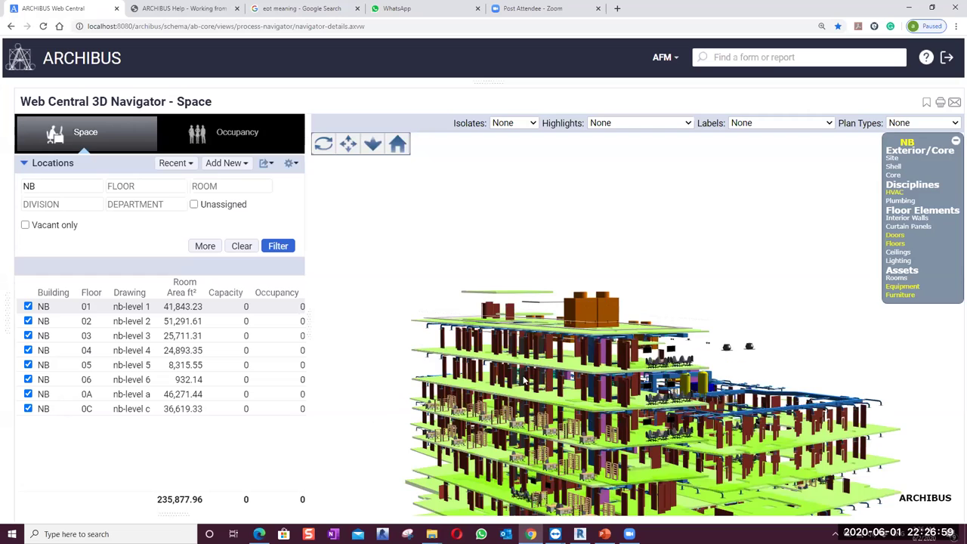
scroll(521, 381, "up", 2)
left_click_drag(599, 398, 750, 408)
scroll(677, 413, "up", 3)
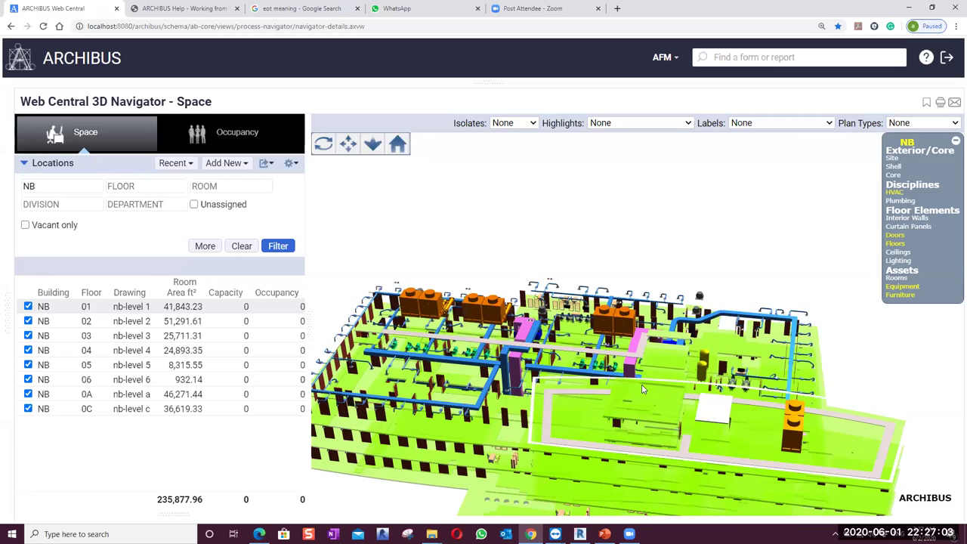
scroll(644, 389, "down", 5)
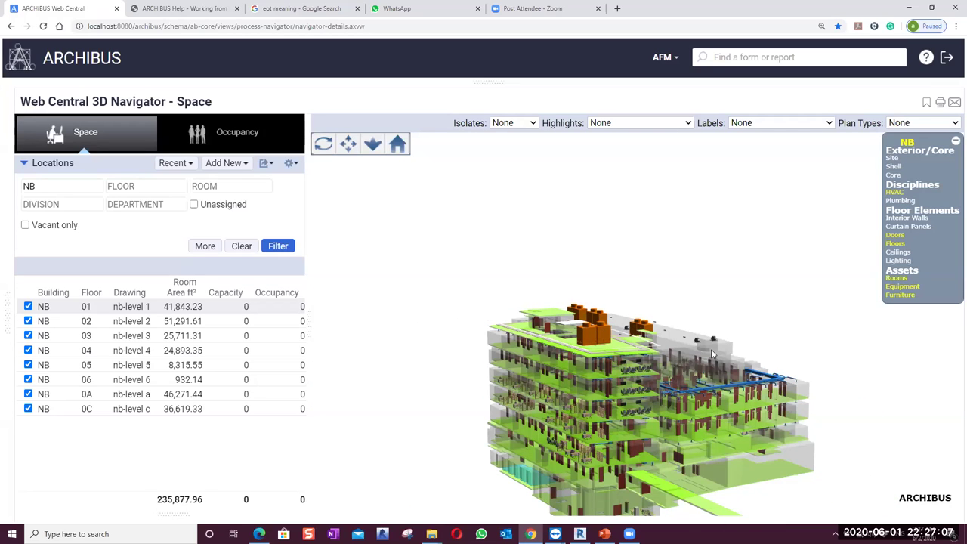
Review room 4400TB's Published Data (14598 SF, SERV/SERVICE) in an enlarged panel, then close it
left_click(712, 353)
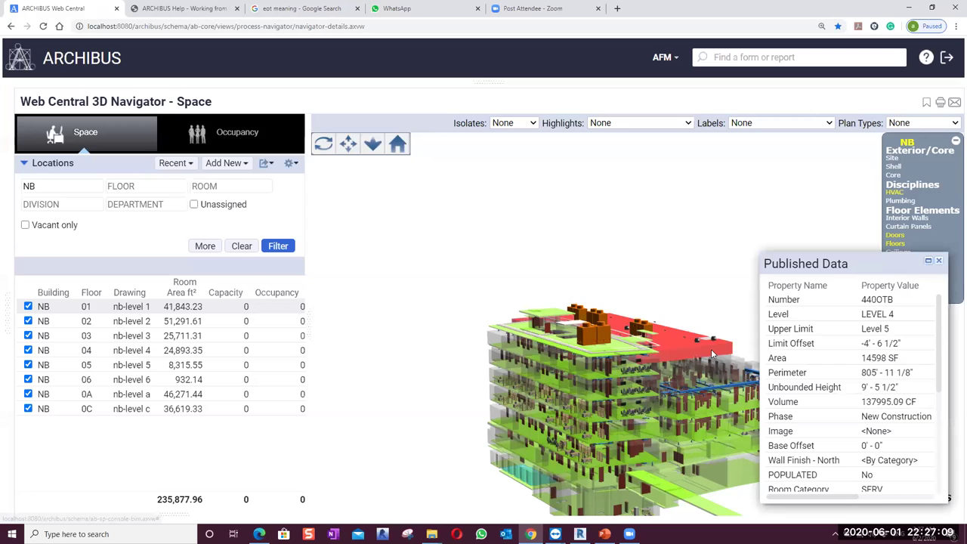
left_click_drag(756, 254, 630, 202)
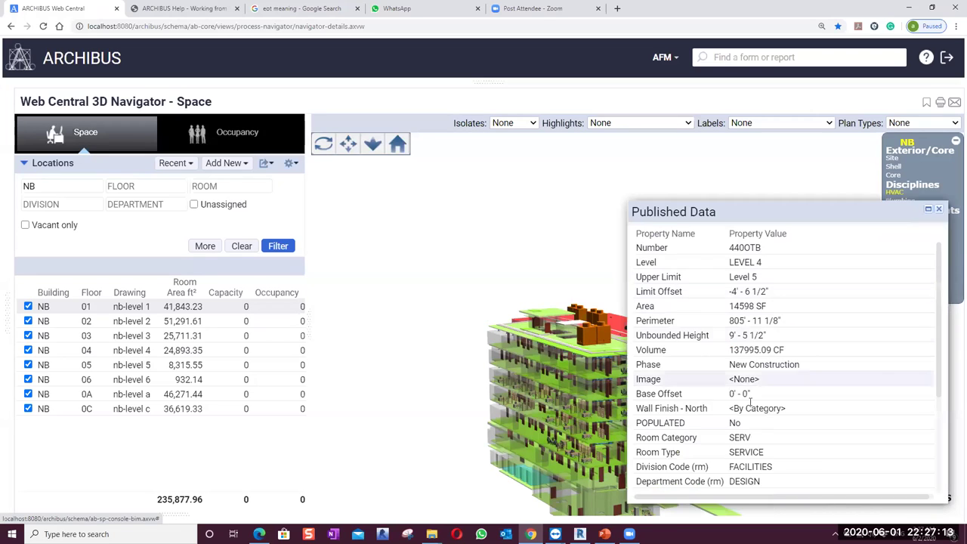
scroll(749, 402, "down", 3)
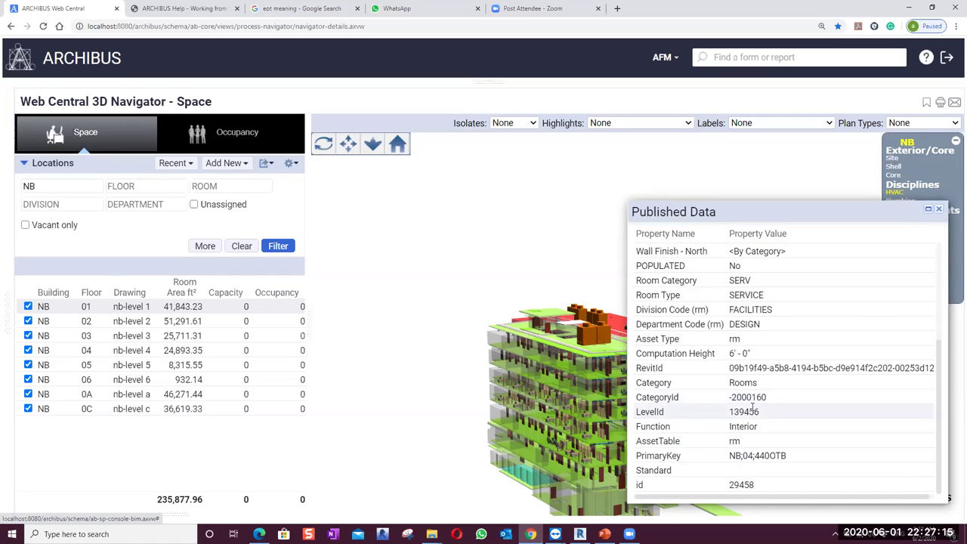
scroll(752, 411, "up", 3)
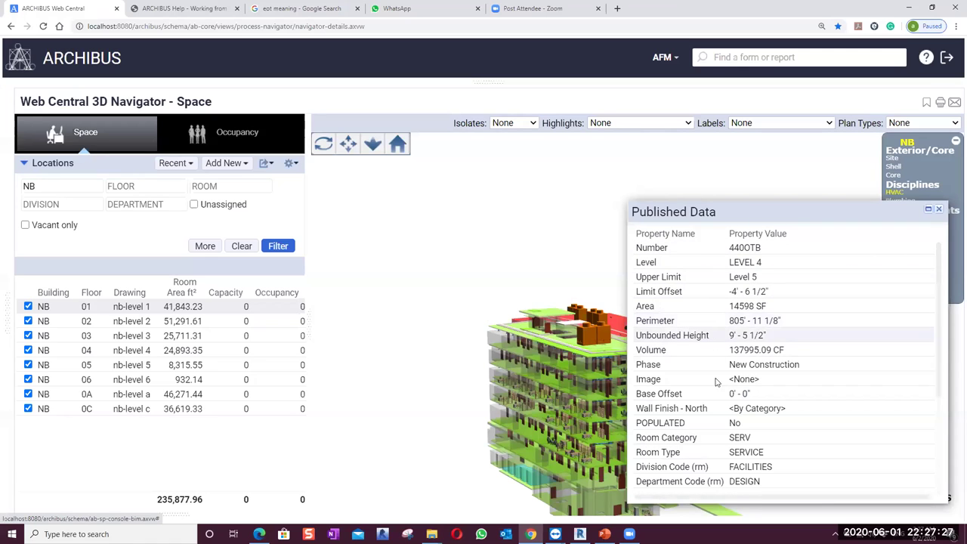
scroll(716, 381, "down", 2)
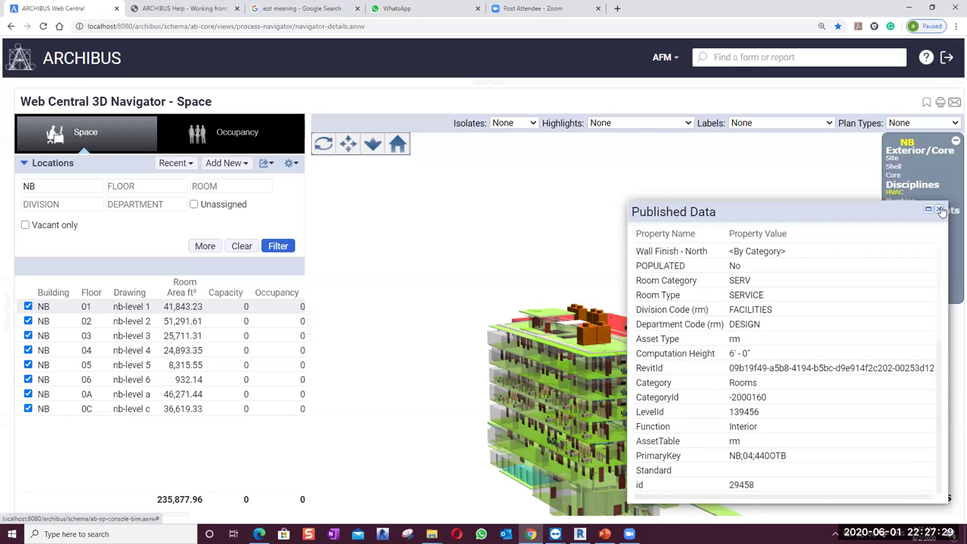
left_click(940, 211)
right_click(673, 351)
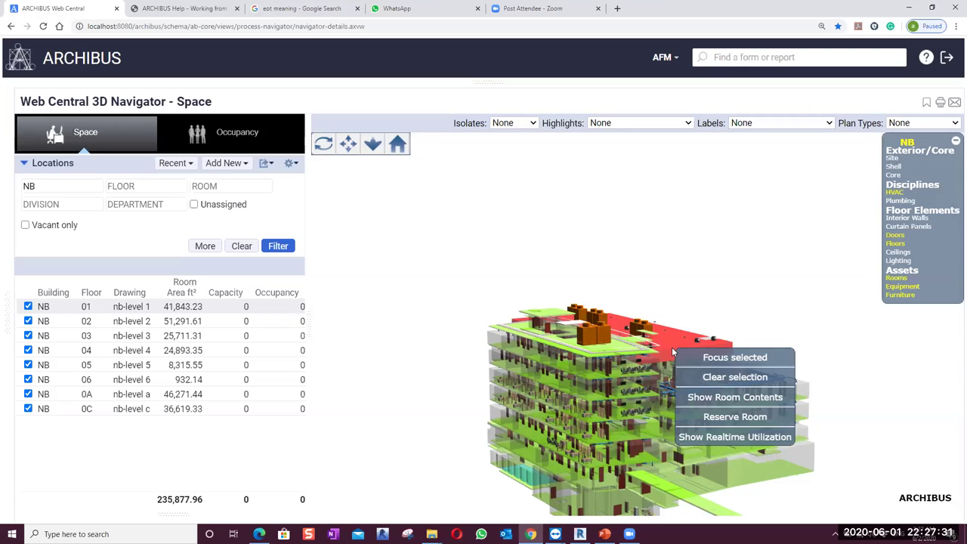
left_click(756, 397)
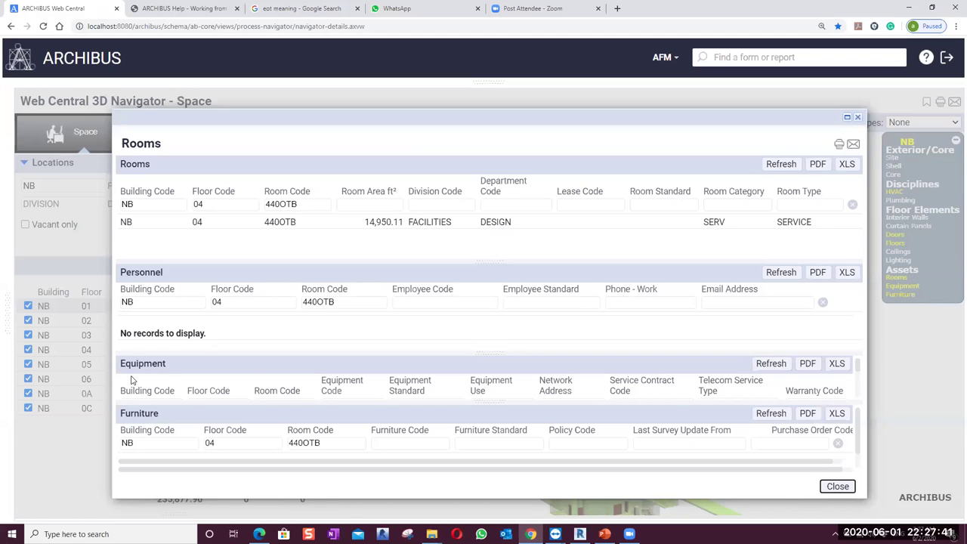
scroll(151, 372, "down", 1)
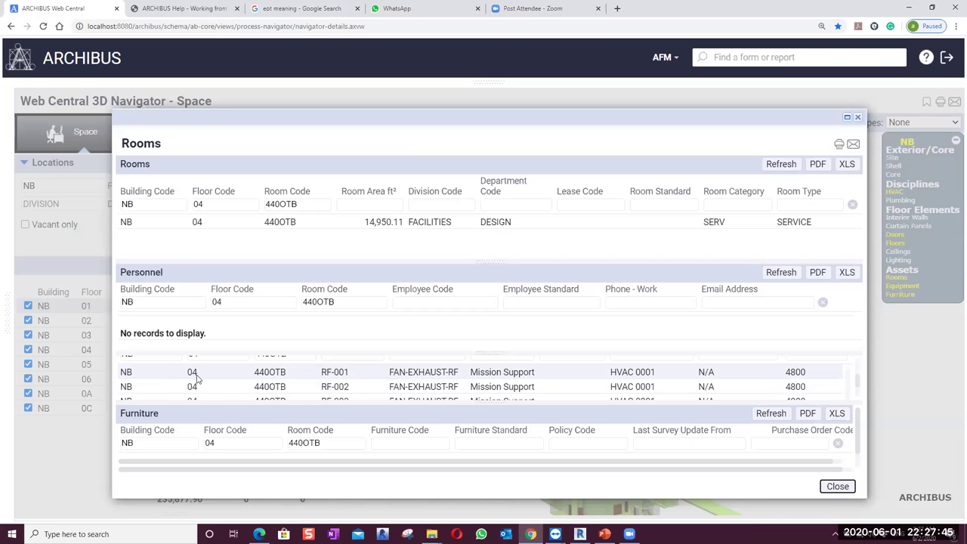
scroll(195, 423, "down", 1)
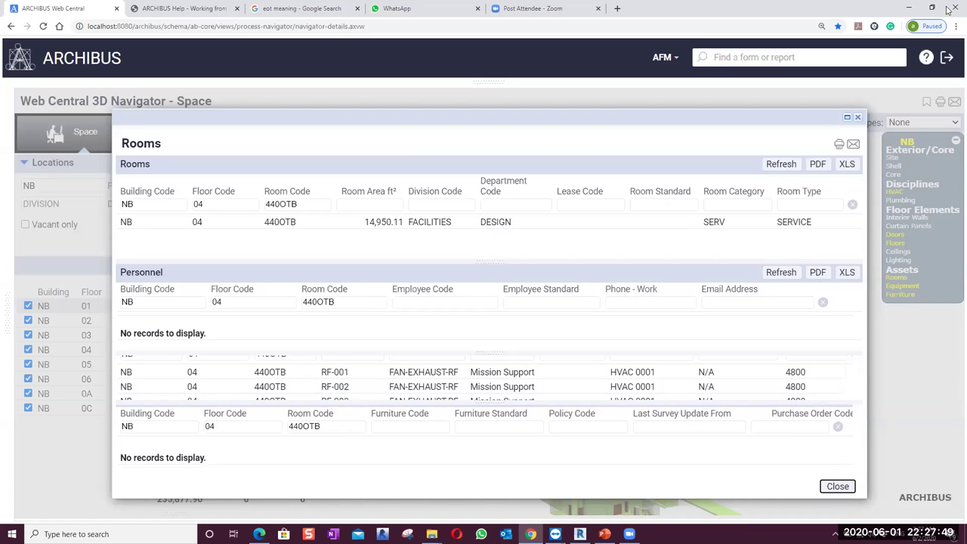
left_click(858, 119)
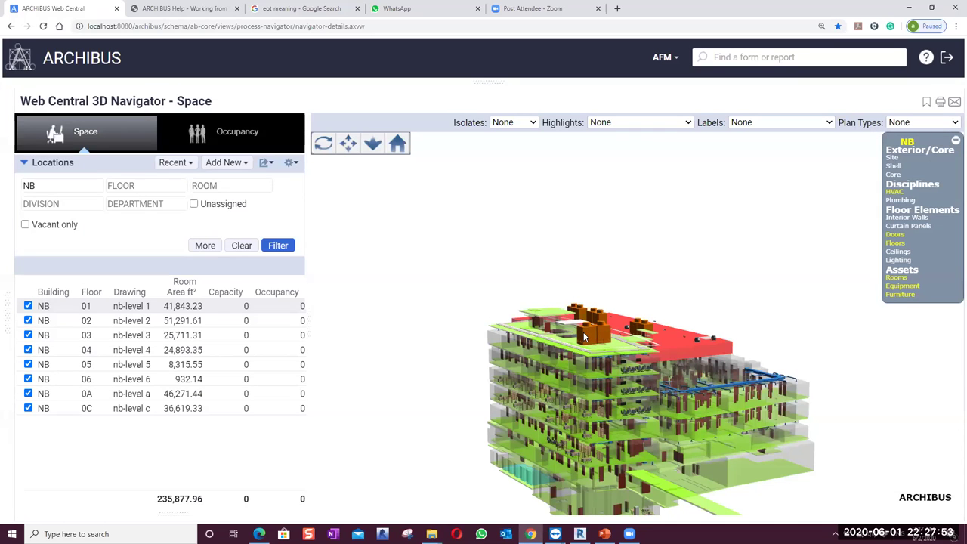
Review cooling tower CNDSR-008's Published Data (EVAPCO ECTCF-350) in an enlarged panel, then close it
left_click(586, 338)
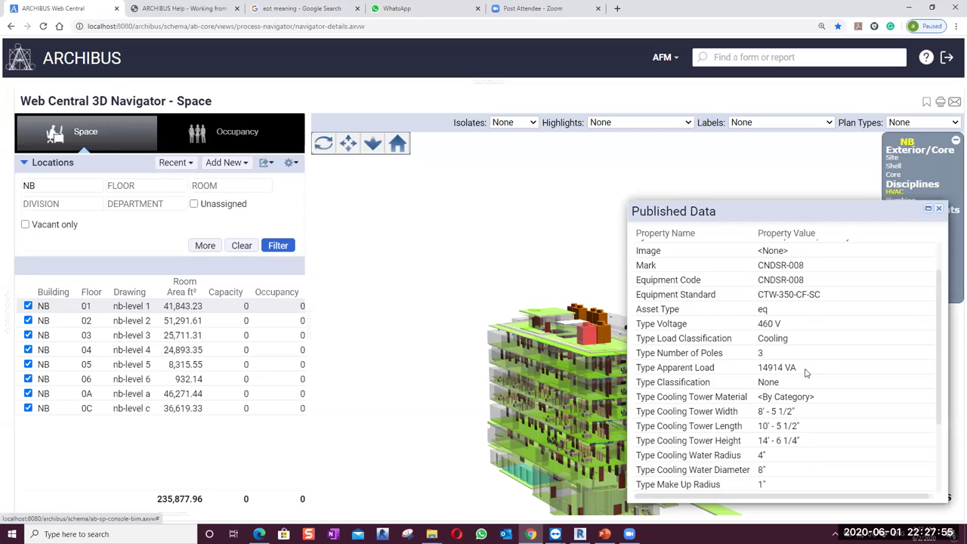
scroll(805, 372, "down", 5)
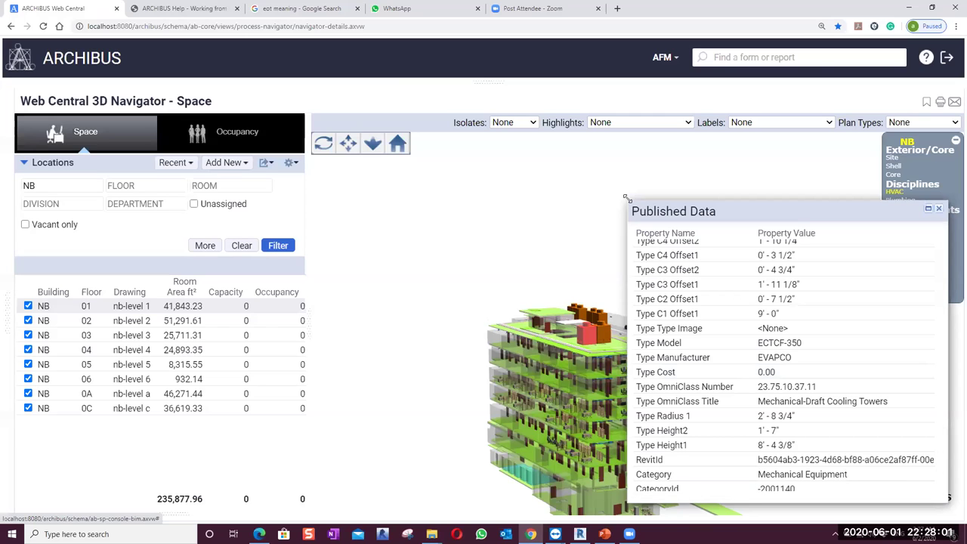
left_click_drag(626, 198, 415, 91)
scroll(730, 369, "up", 3)
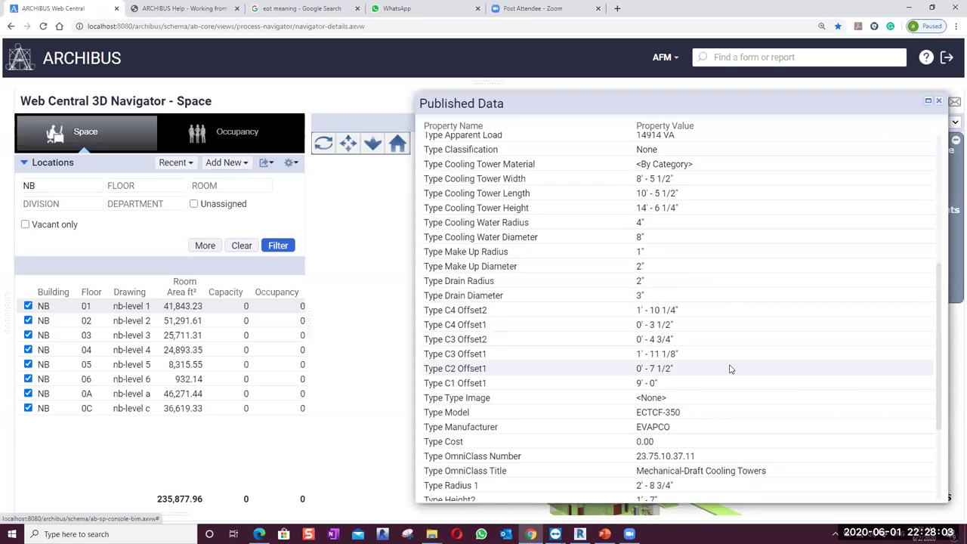
scroll(729, 369, "up", 5)
left_click(938, 100)
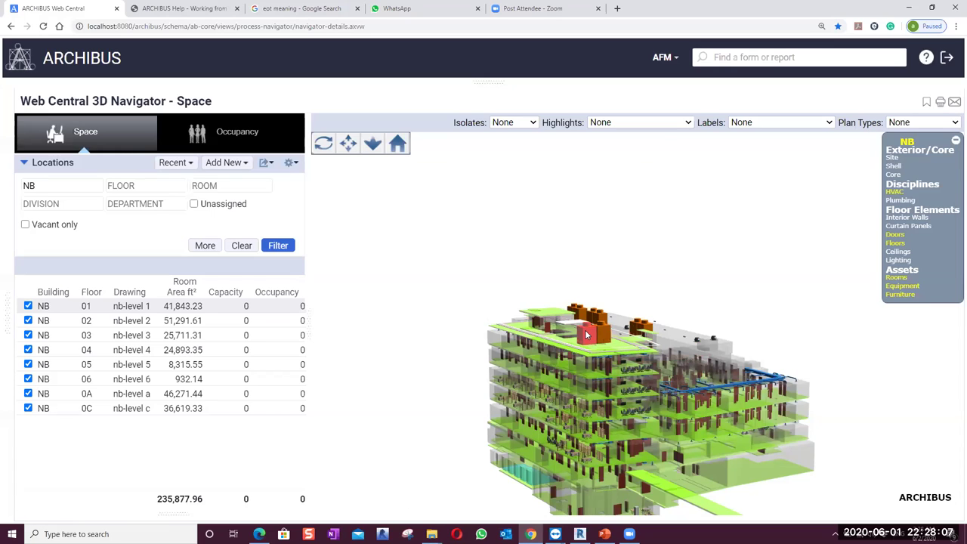
Open the context menu for rooftop cooling tower CNDSR-008
right_click(587, 335)
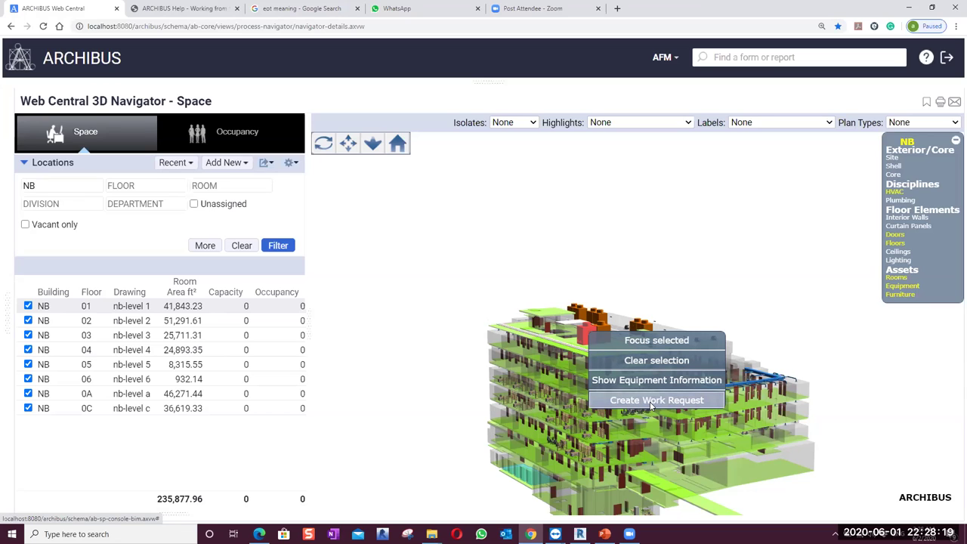
Start a work request for CNDSR-008, browse its Type of Problem list, and close the form unsubmitted
left_click(651, 401)
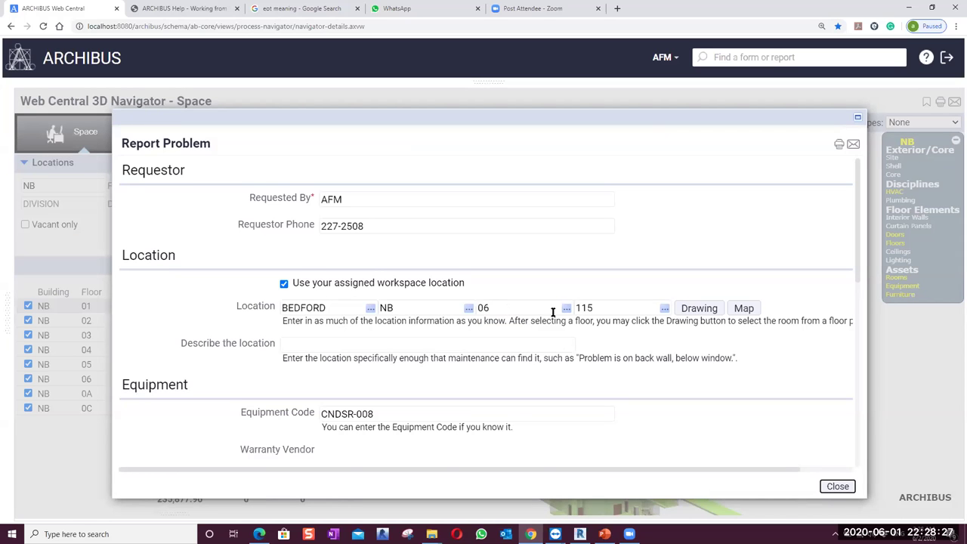
scroll(618, 318, "down", 2)
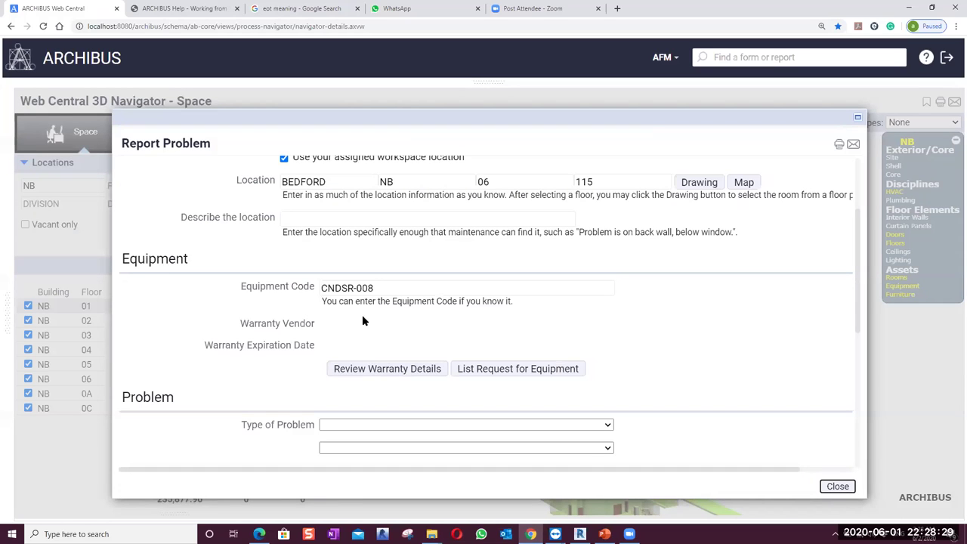
scroll(384, 348, "down", 2)
left_click(453, 323)
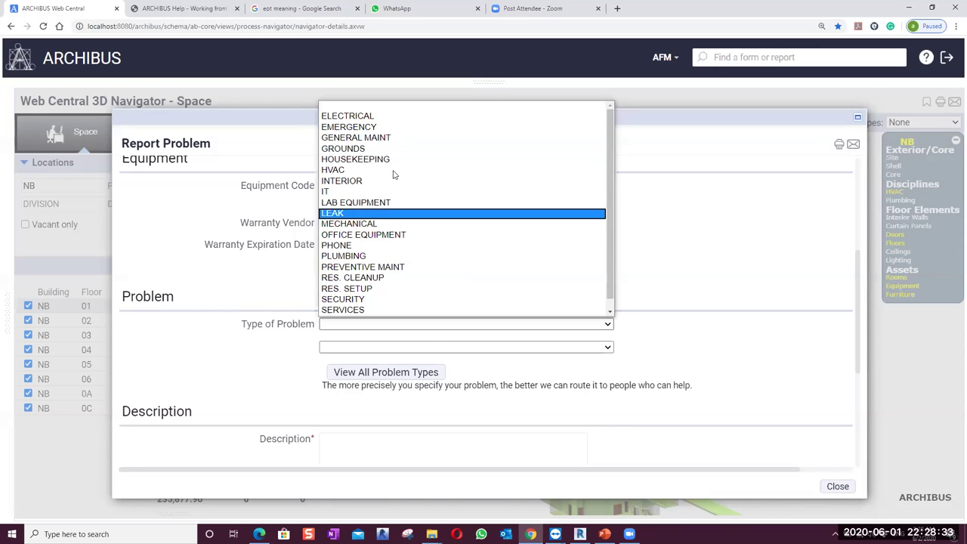
left_click(200, 214)
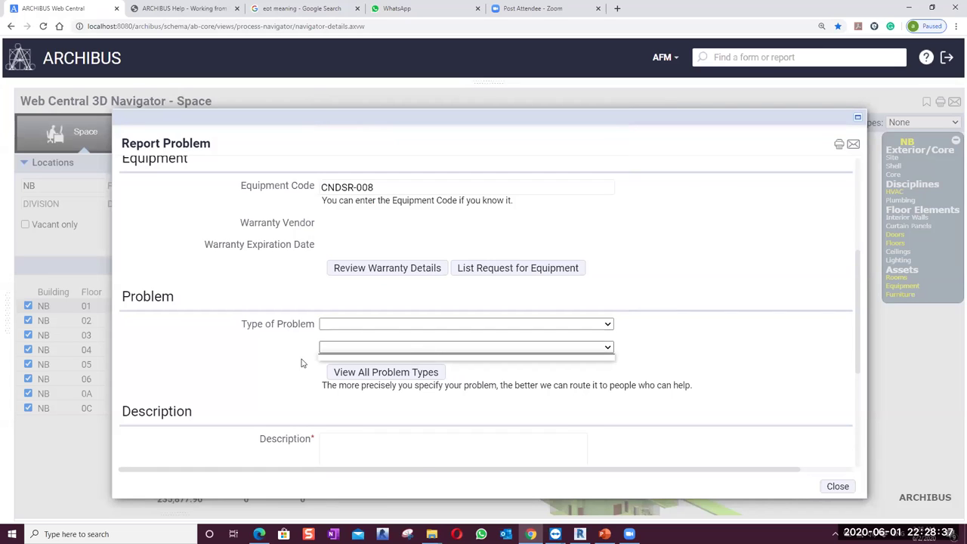
scroll(310, 358, "down", 3)
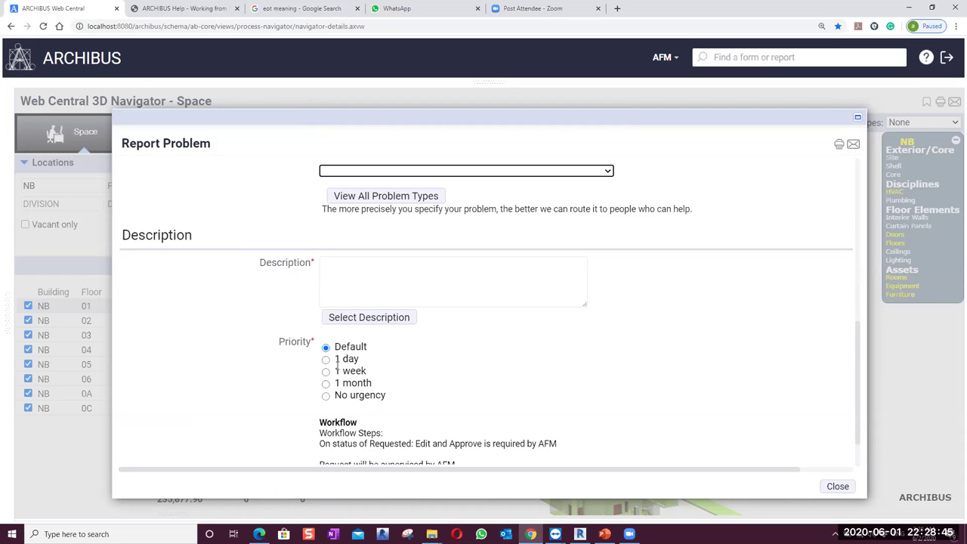
scroll(332, 368, "down", 1)
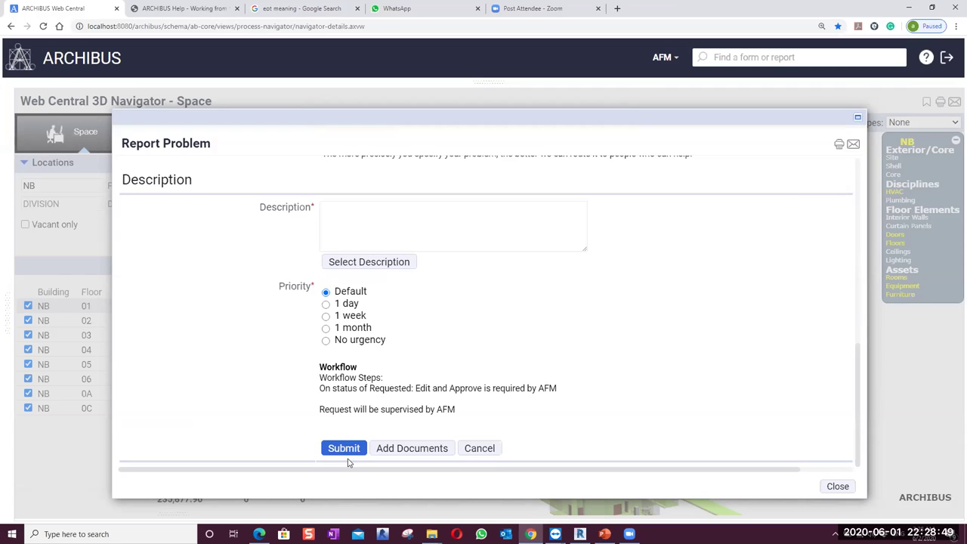
left_click(357, 450)
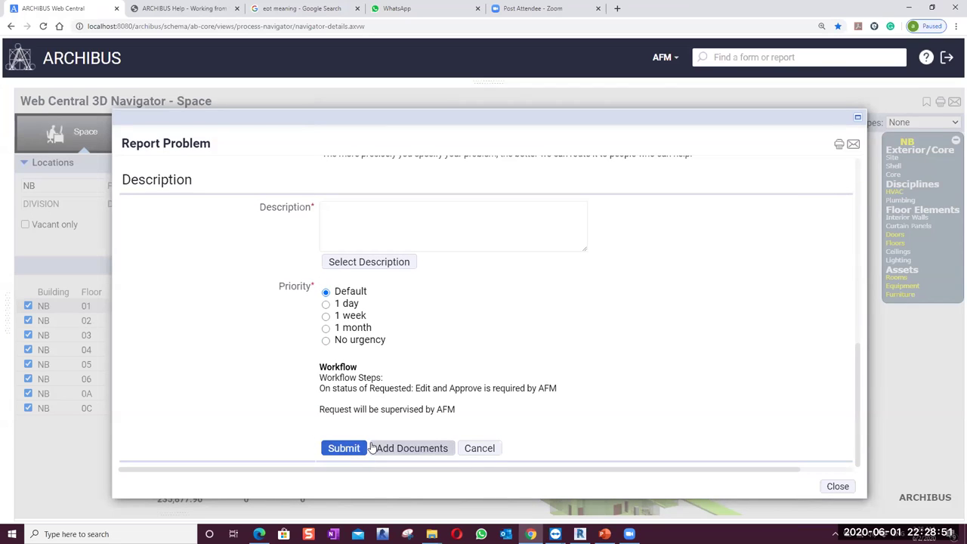
left_click(837, 486)
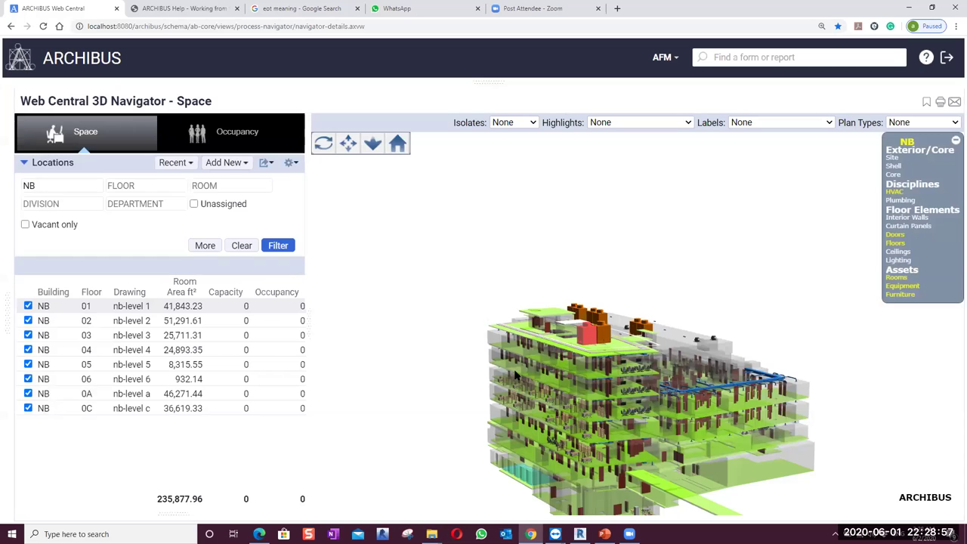
Minimize Chrome and bring PowerPoint up on slide 40, 'ARCHIBUS Introduction'
left_click_drag(544, 407, 590, 403)
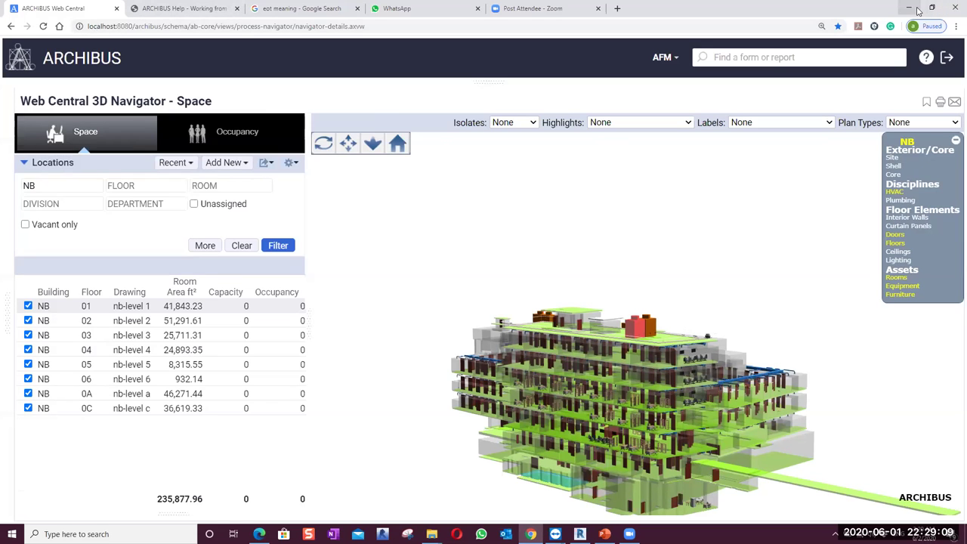
left_click(531, 534)
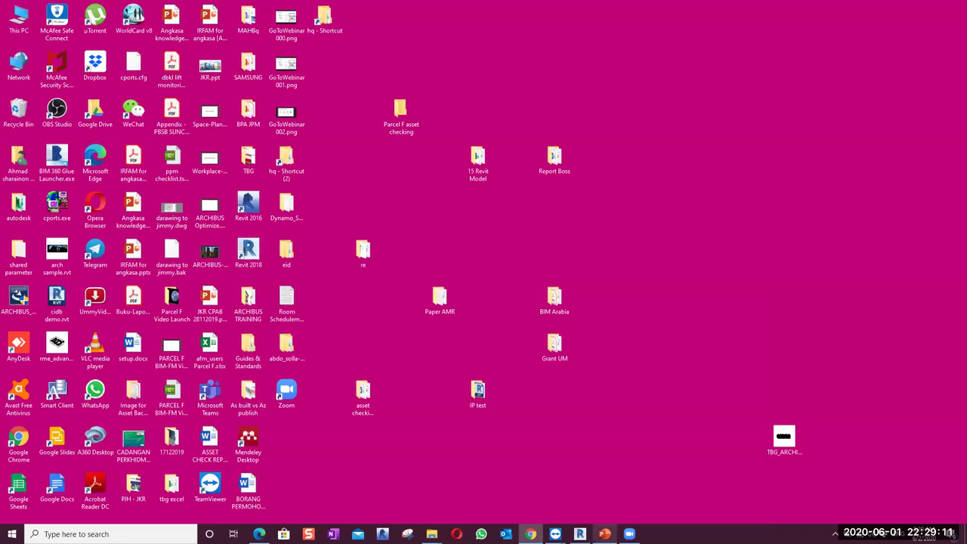
left_click(604, 533)
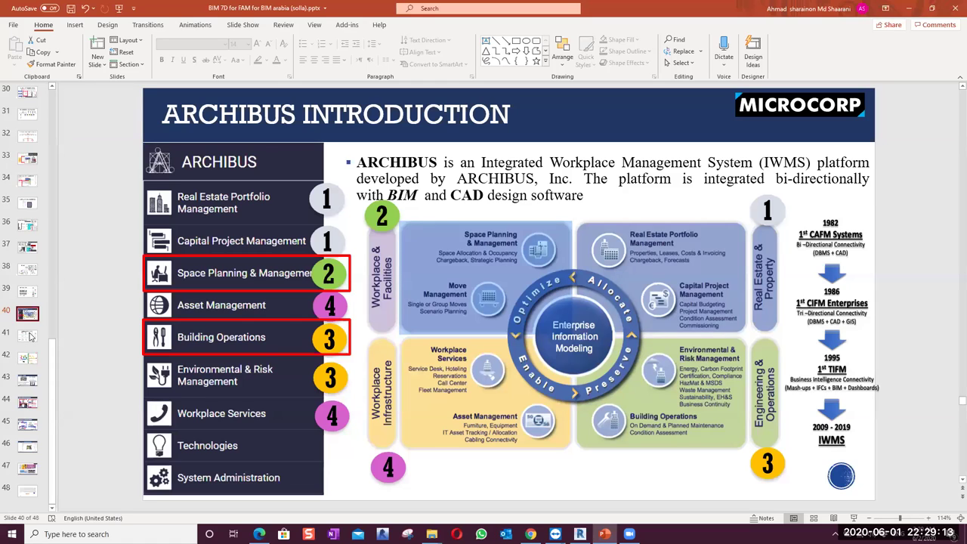
left_click(31, 336)
key("Up")
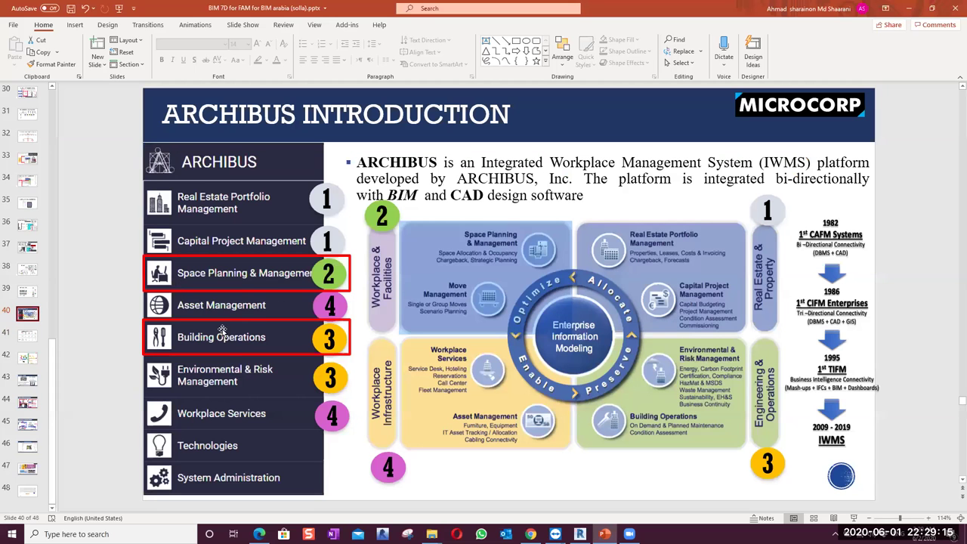
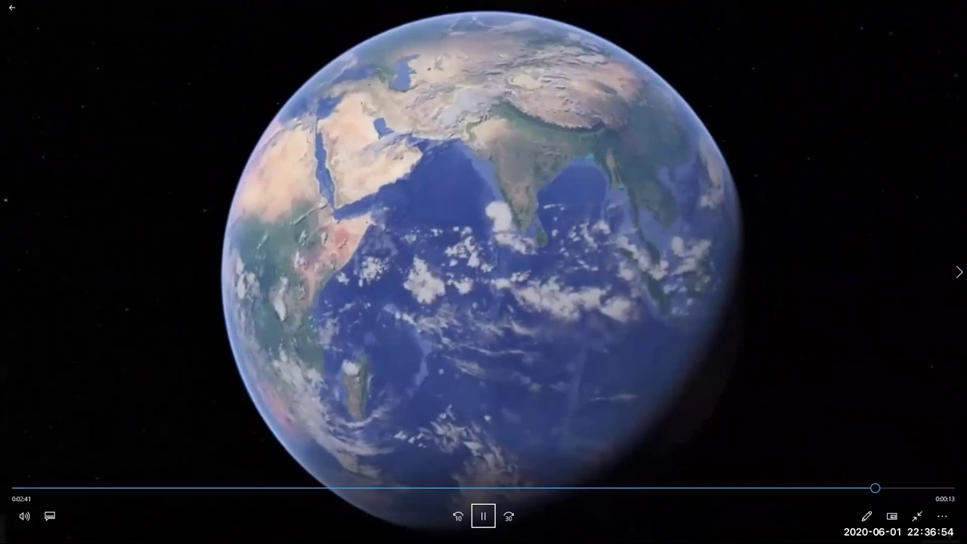
Exit the full-screen Earth video, close the Movies & TV player, and show the desktop
key("Escape")
left_click(955, 7)
key("super+d")
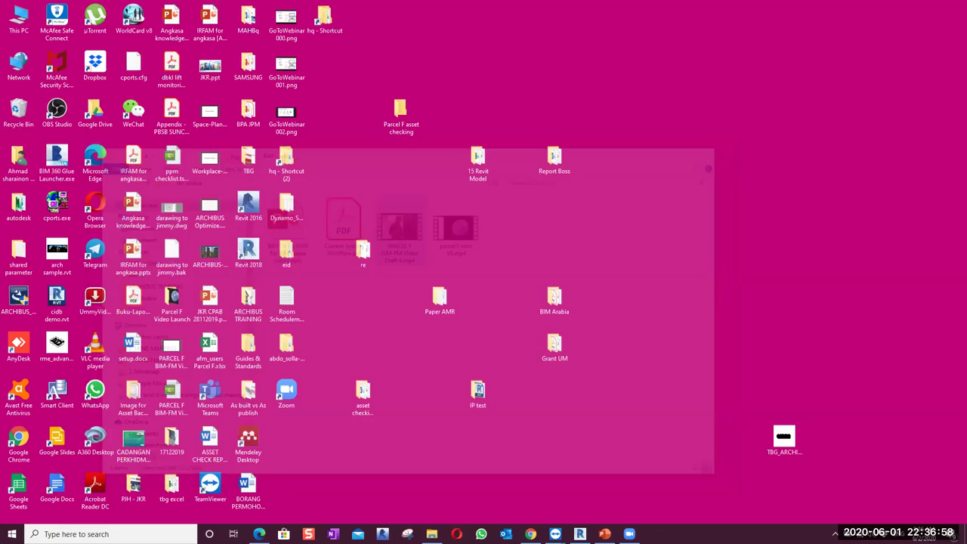
Present slide 43, 'ARCHIBUS Platforms', full screen briefly, then return to Web Central in Chrome
left_click(604, 534)
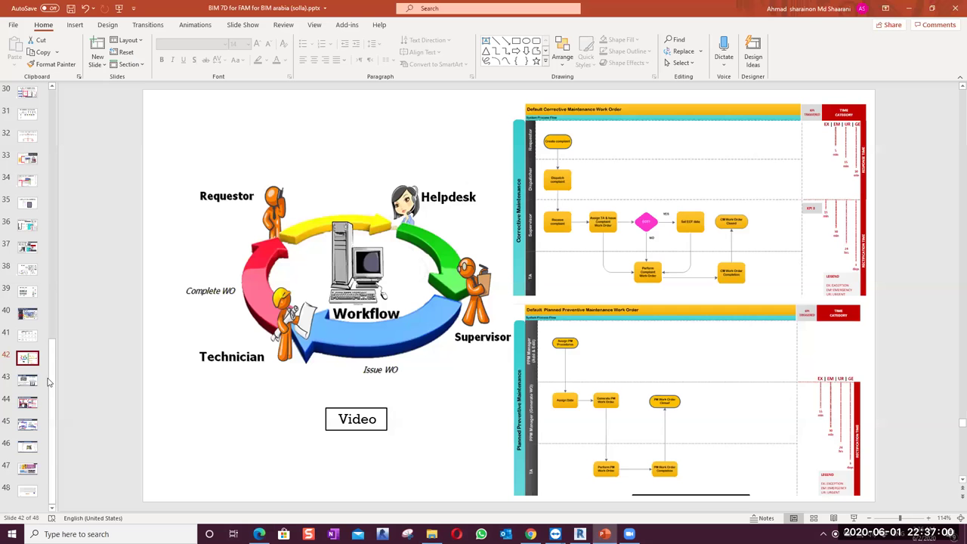
left_click(28, 380)
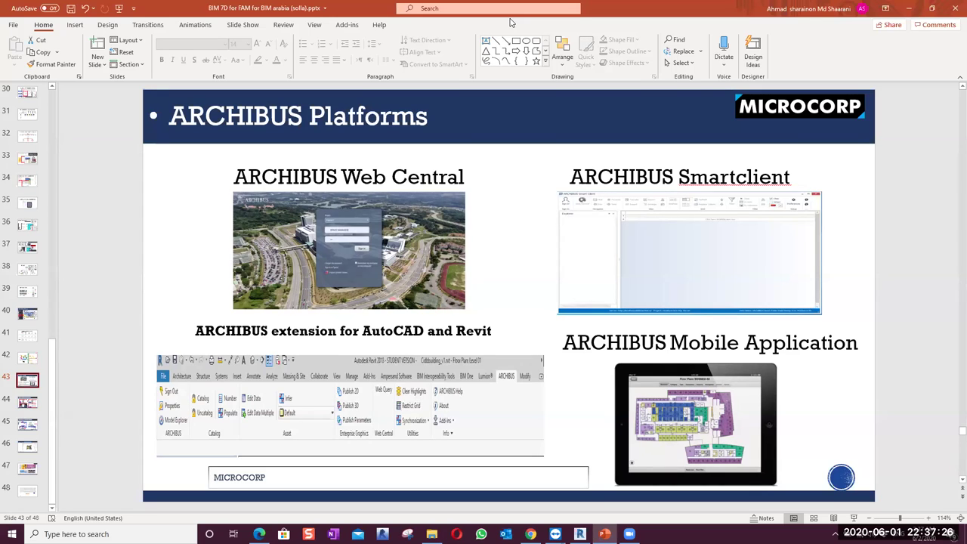
left_click(854, 518)
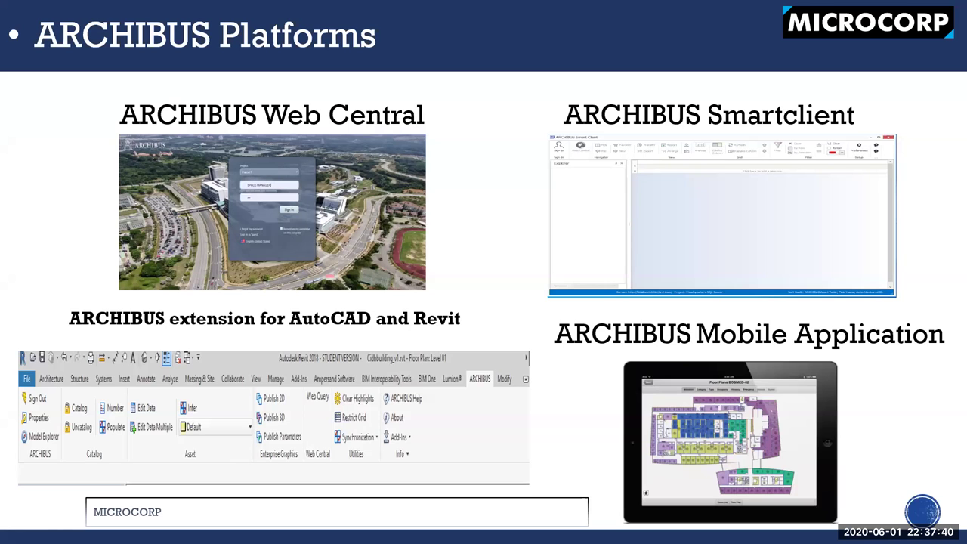
key("Escape")
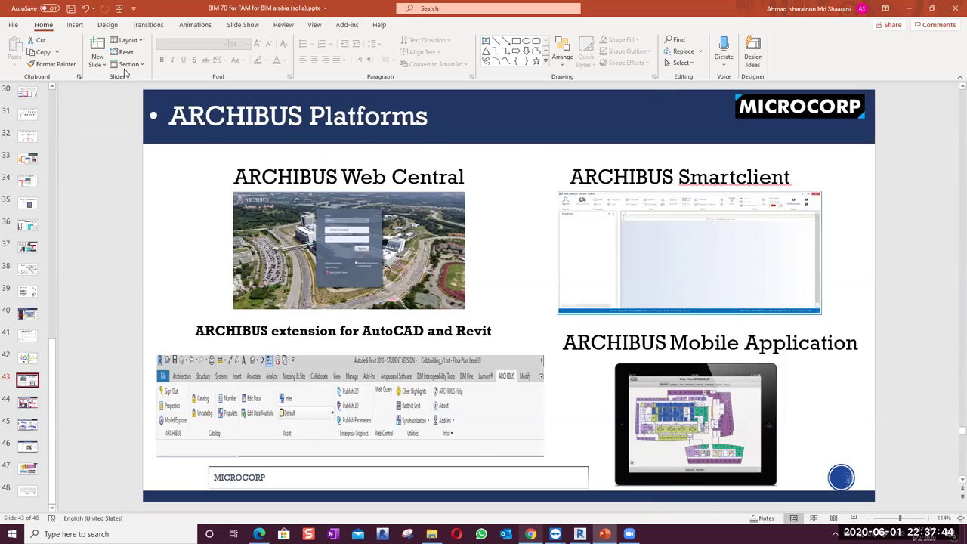
key("alt+Tab")
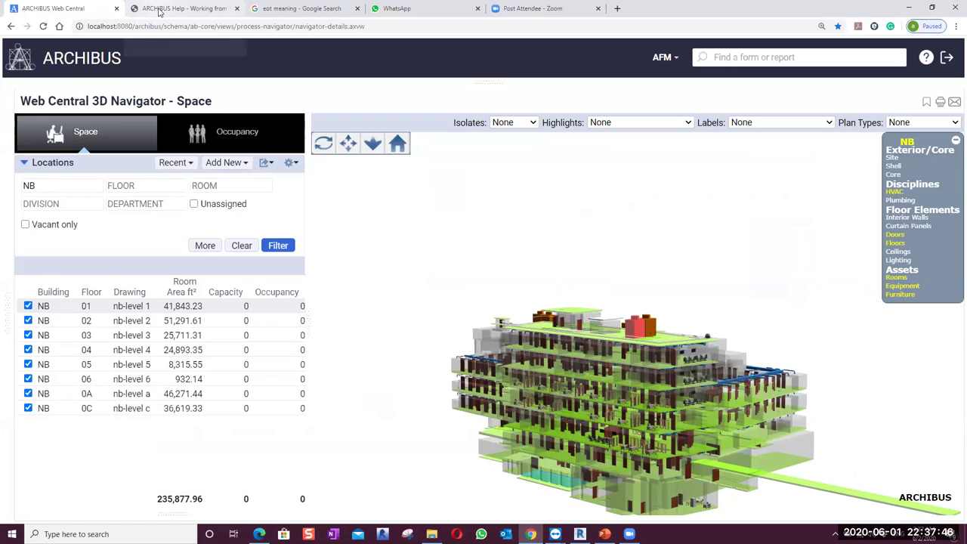
Glance at the ARCHIBUS Help page, return to the 3D Navigator, and minimize Chrome
left_click(159, 9)
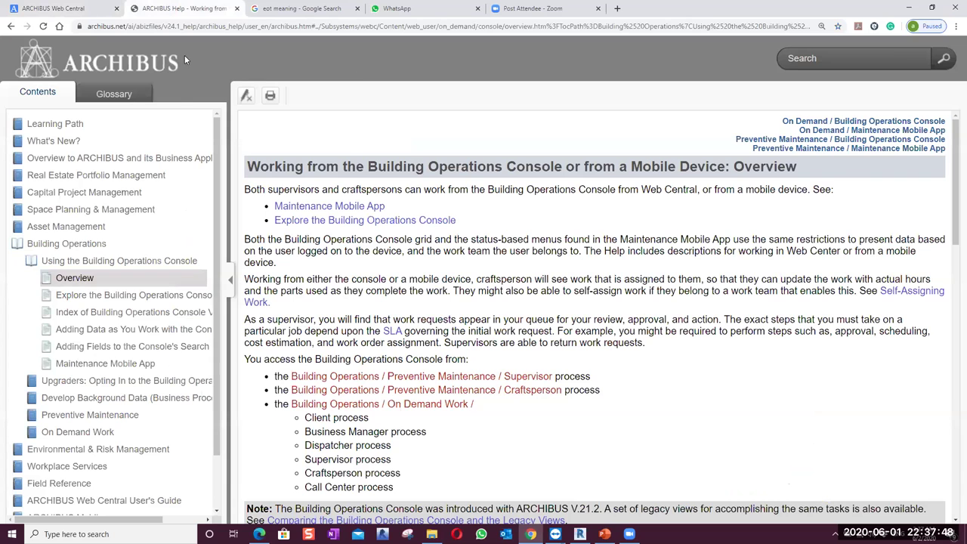
left_click(87, 9)
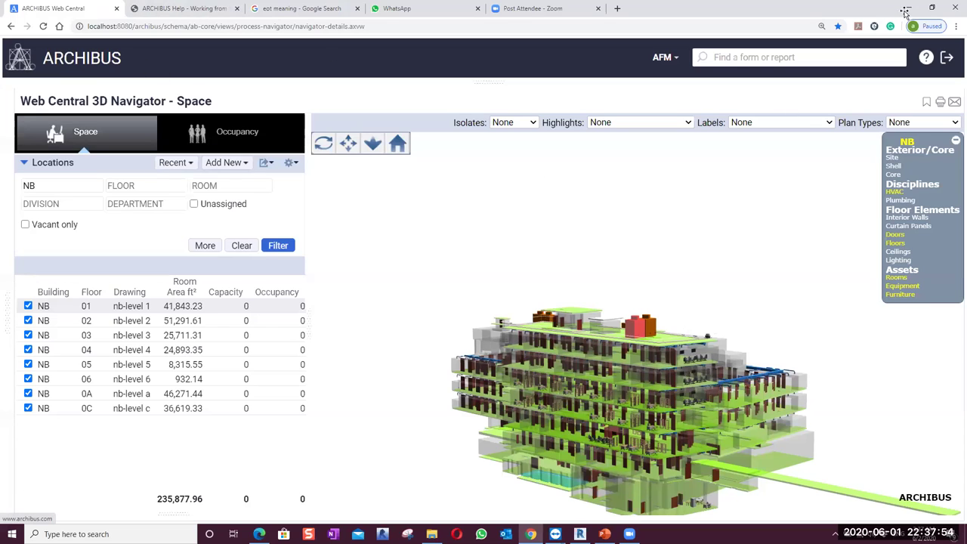
left_click(908, 10)
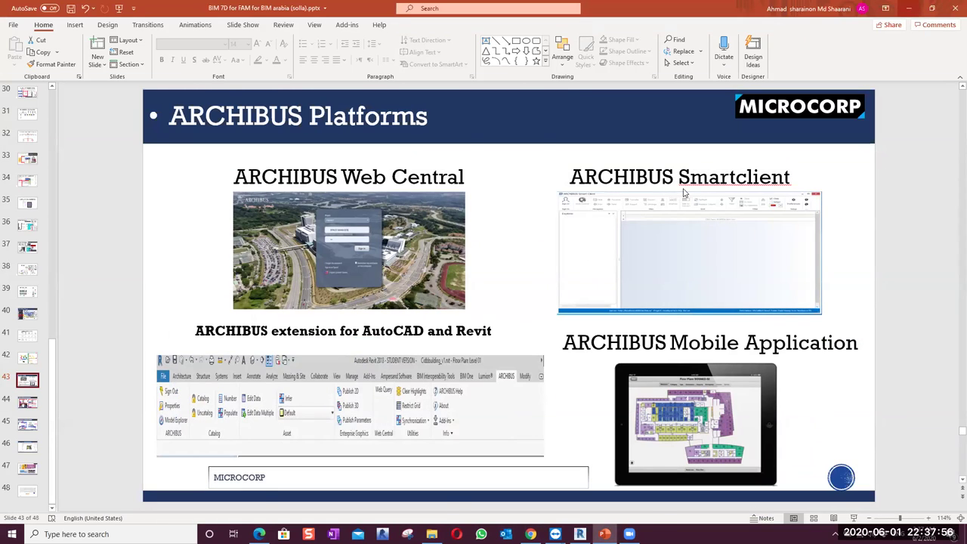
Minimize PowerPoint and launch ARCHIBUS Smart Client from a Start search for 'sma'
left_click(908, 8)
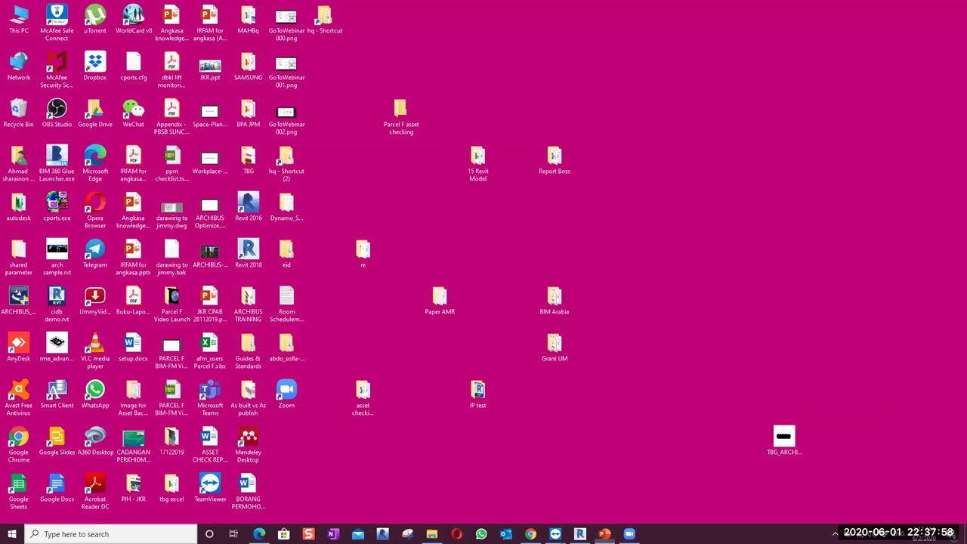
key("super")
type("sma")
left_click(94, 256)
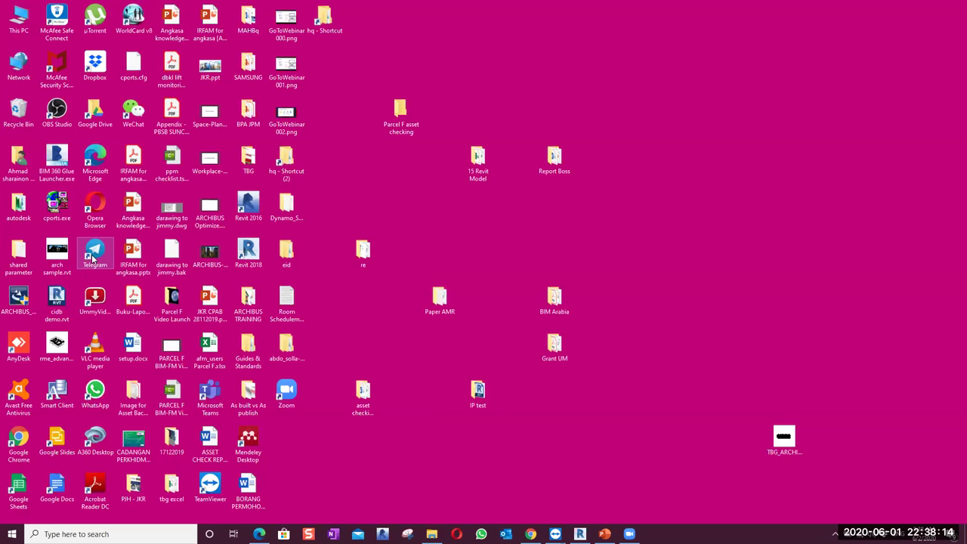
Open ARCHIBUS Smart Client from its desktop shortcut, then switch to the Revit model window
double_click(56, 393)
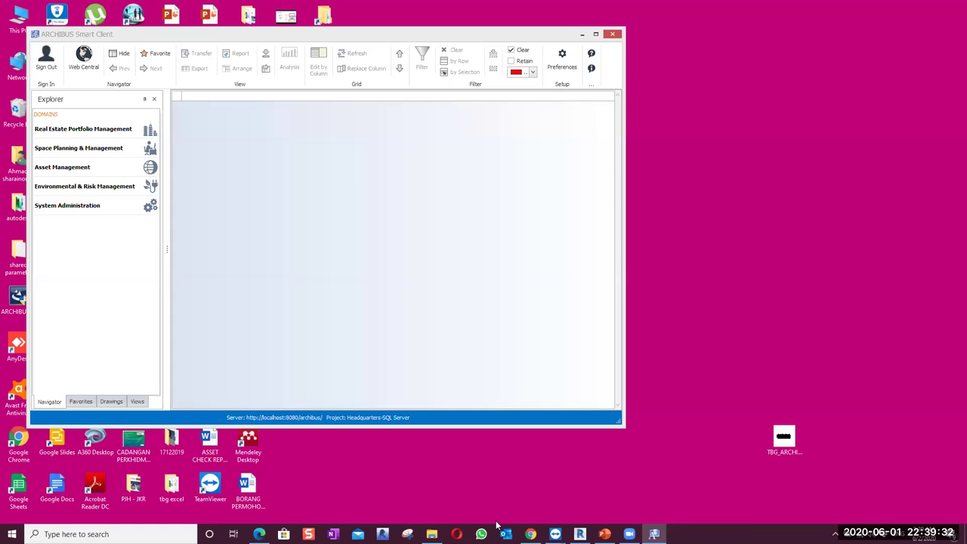
key("alt+Tab")
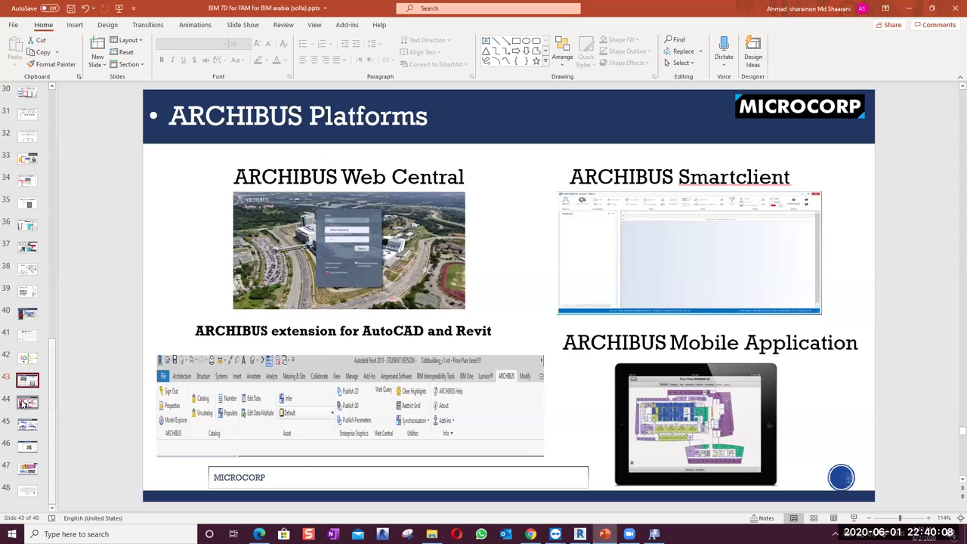
Select slide 44, 'BIM (Revit)-ARCHIBUS Integration', in the thumbnail pane
left_click(27, 402)
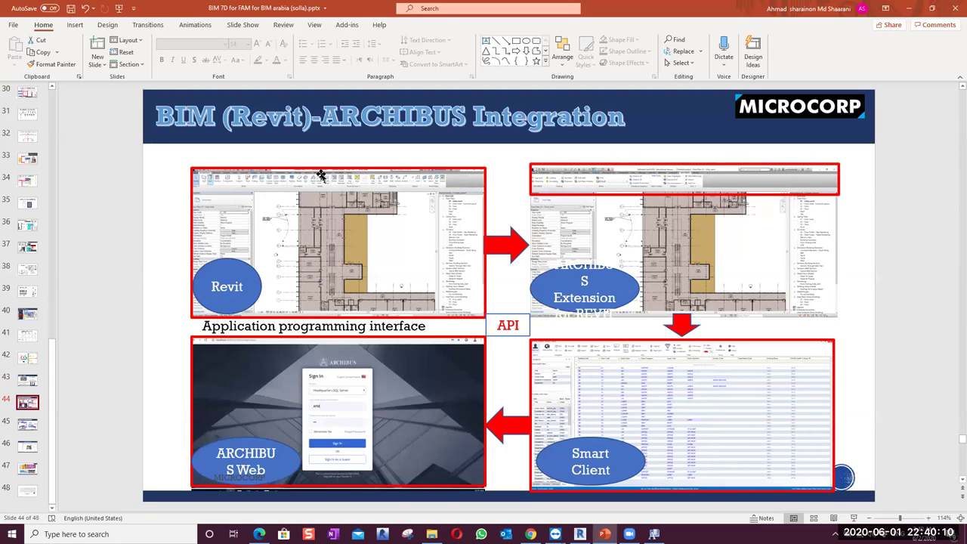
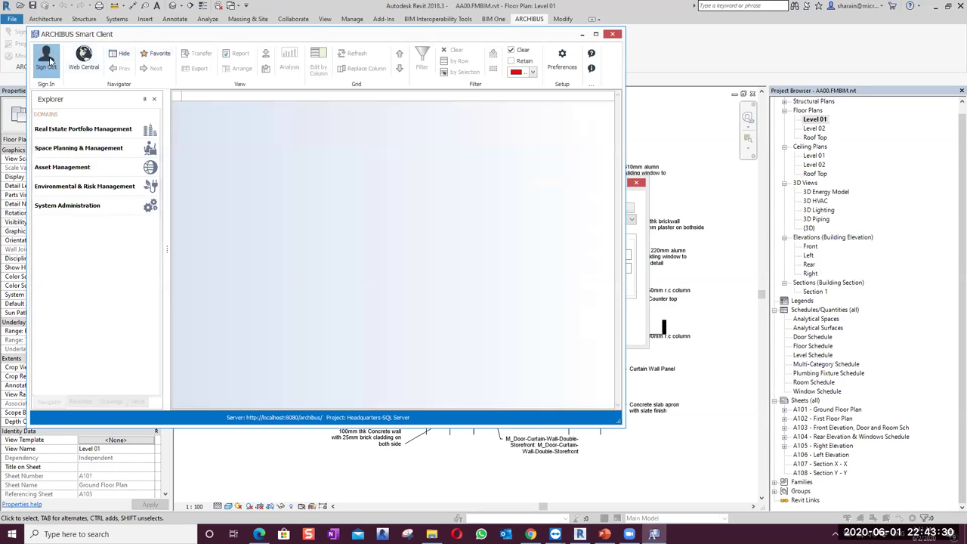
Cancel the ARCHIBUS Sign In prompt in Revit, leaving the Level 01 floor plan showing
left_click(47, 59)
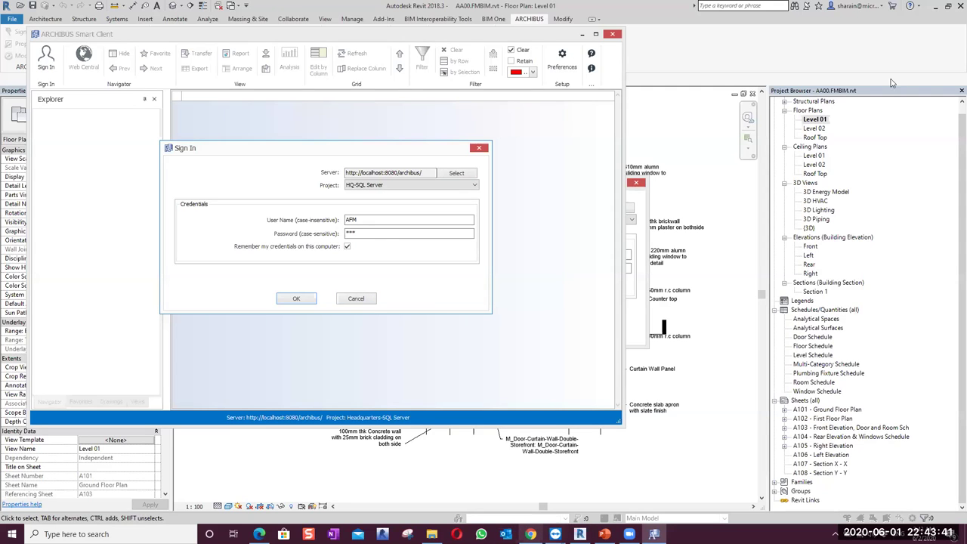
key("alt+Tab")
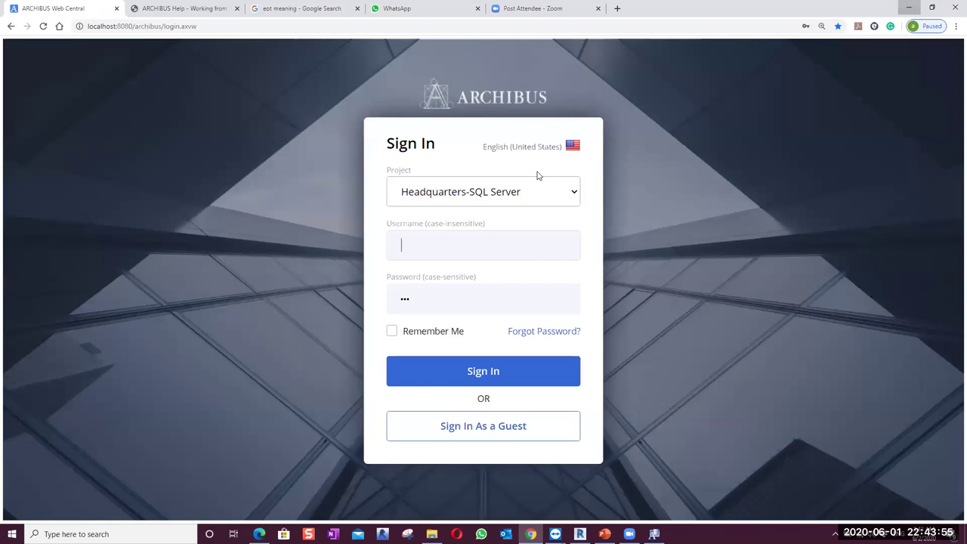
key("super+Down")
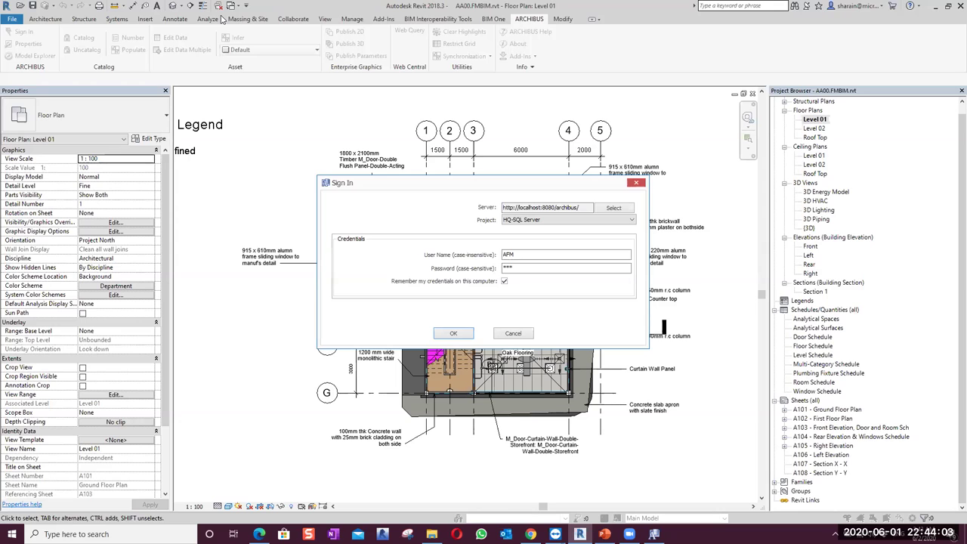
left_click(635, 183)
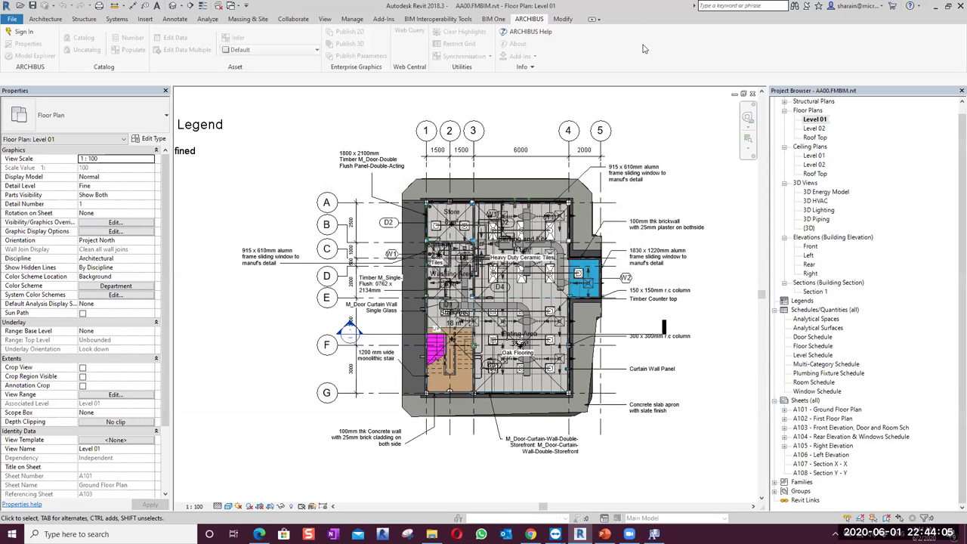
Save the Revit model as BIMarabia.FMBIM.rvt, replacing AA00 in the file name with BIMarabia
left_click(947, 6)
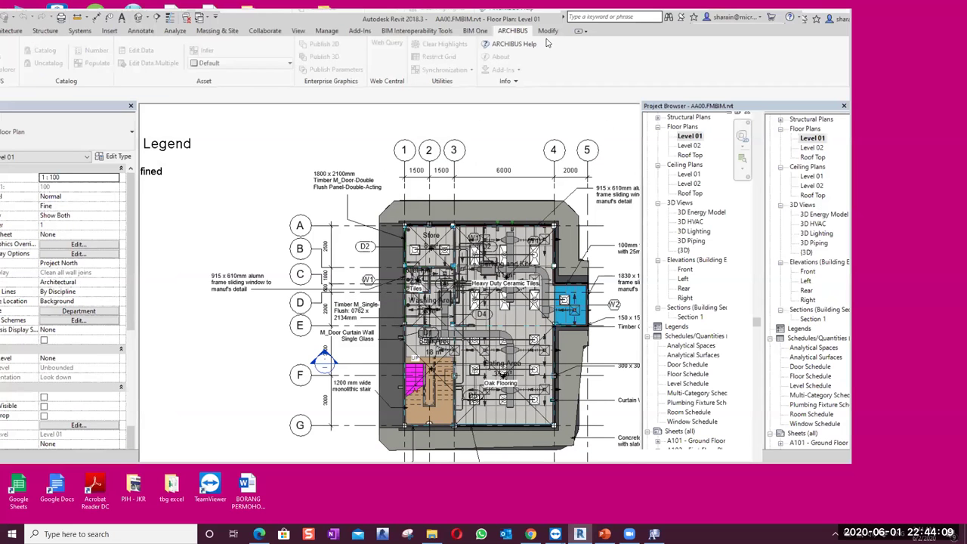
key("alt+f")
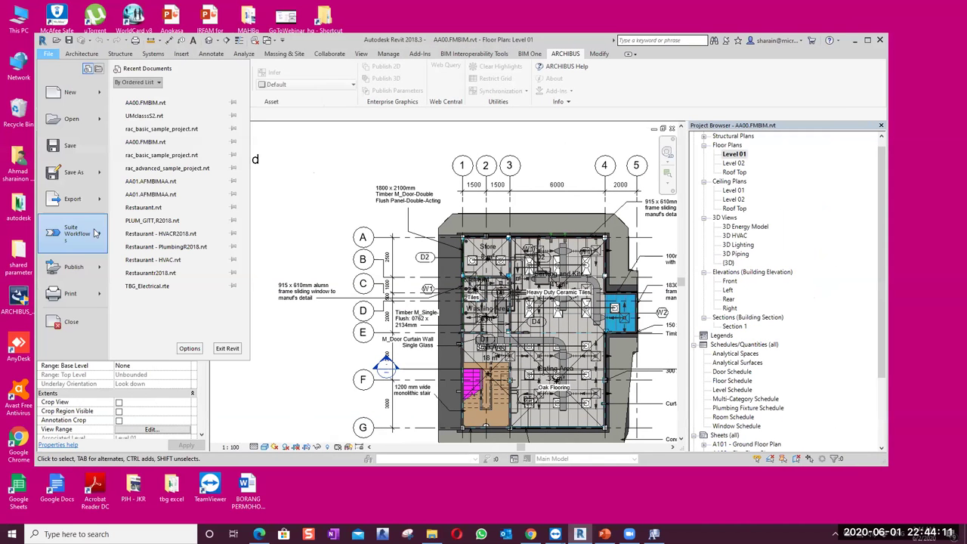
left_click(337, 256)
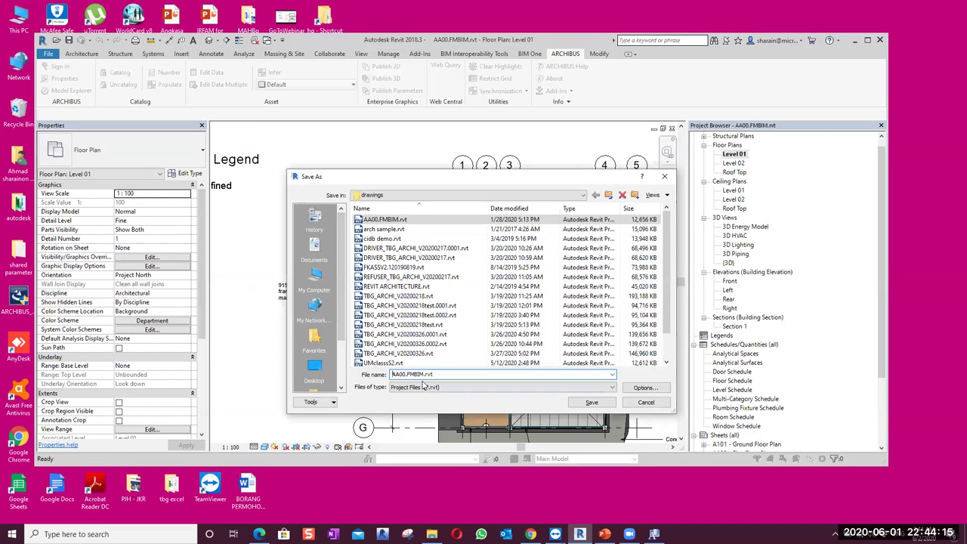
left_click_drag(405, 374, 388, 376)
type("BIMarabia")
left_click(591, 402)
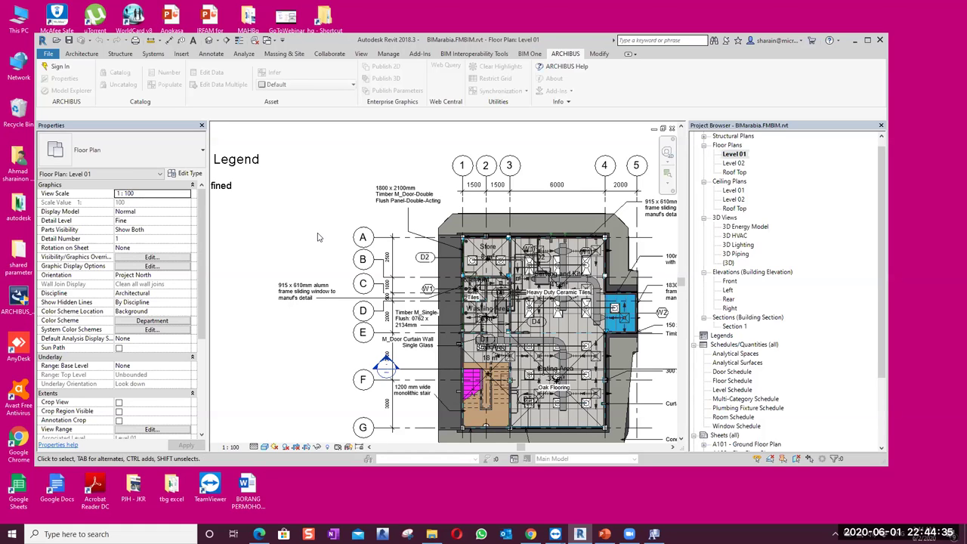
Maximize Revit and sign in to the ARCHIBUS server with the account password
left_click(866, 43)
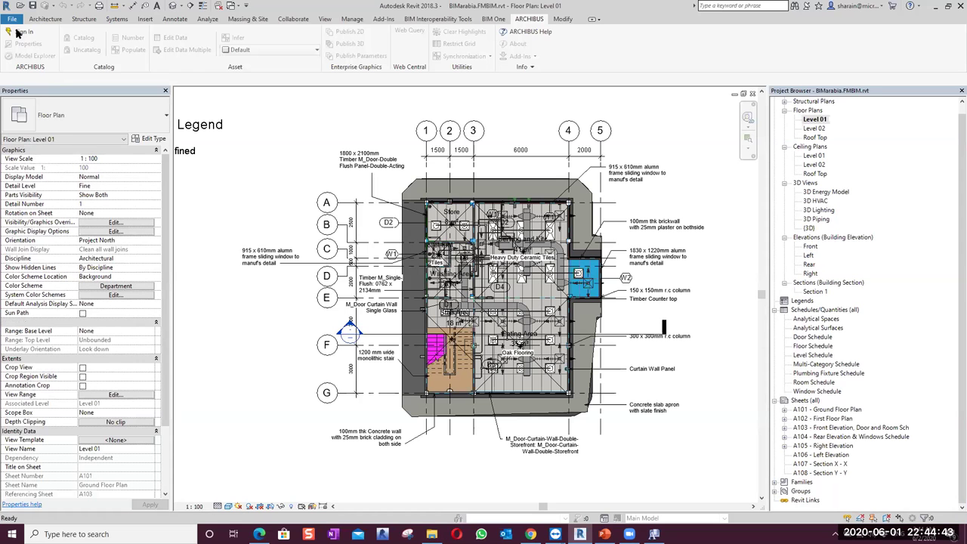
left_click(18, 33)
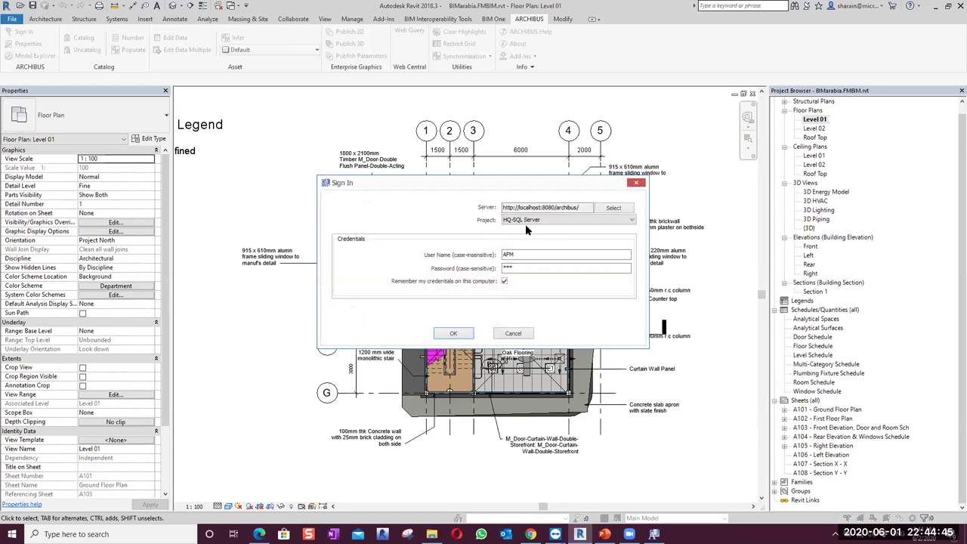
key("Tab")
key("Tab")
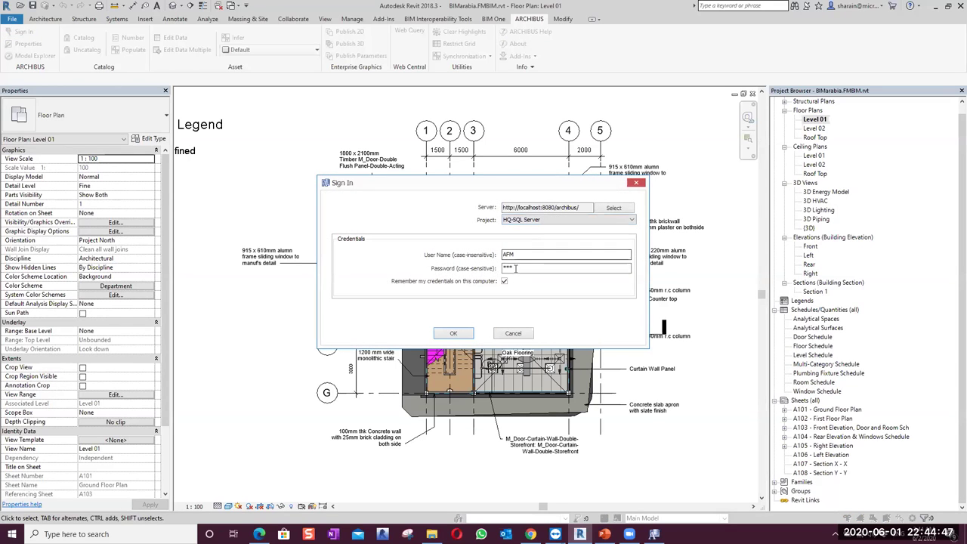
type("af")
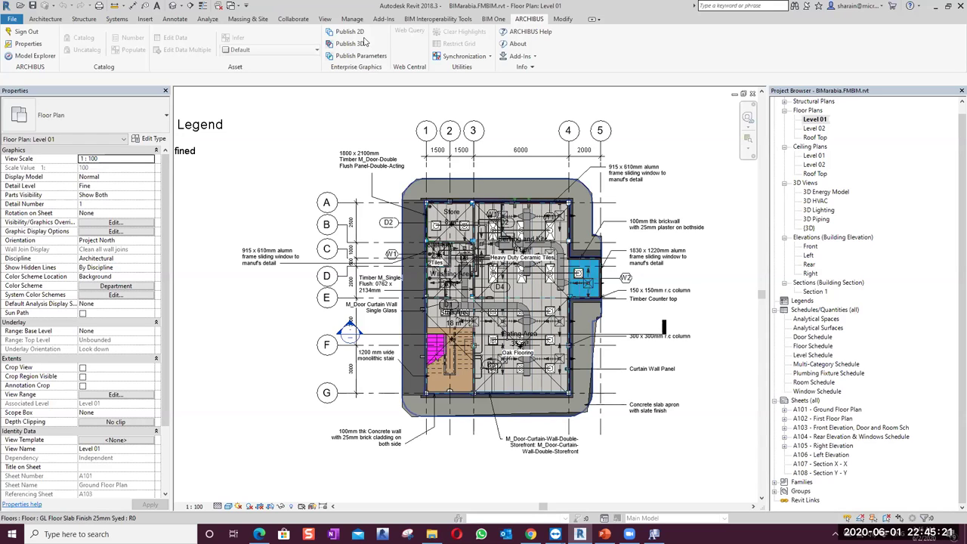
In Model-Level Properties, add the new building BIMA and the new floor L1
left_click(27, 43)
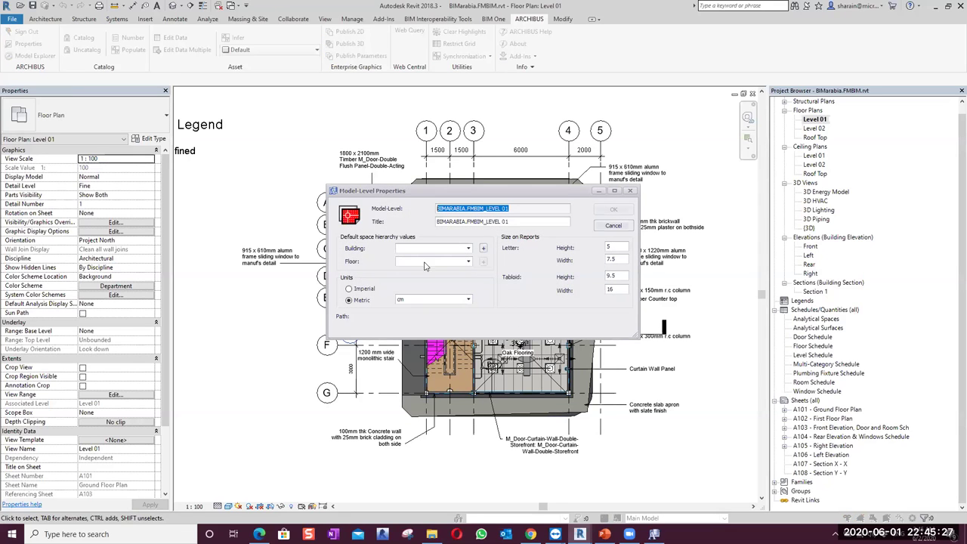
left_click_drag(429, 195, 419, 152)
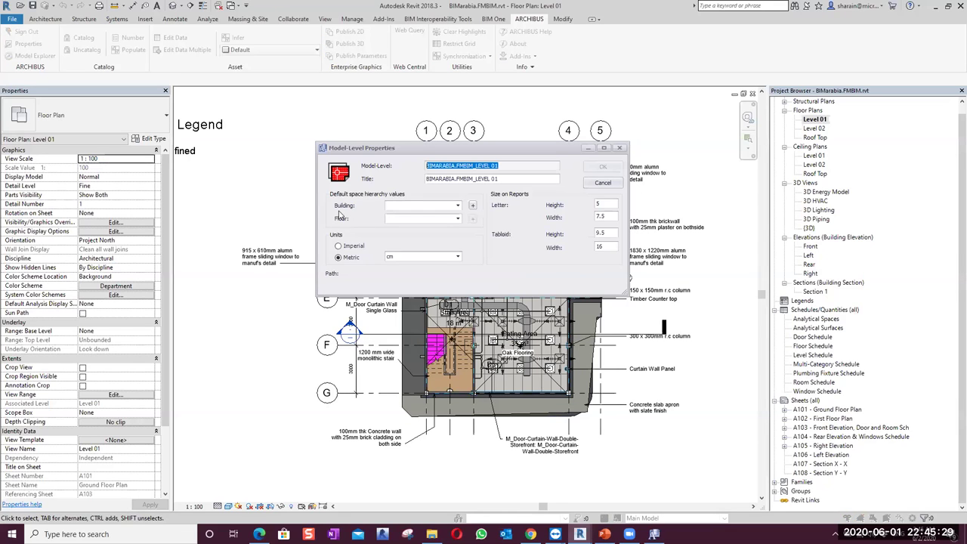
left_click(472, 207)
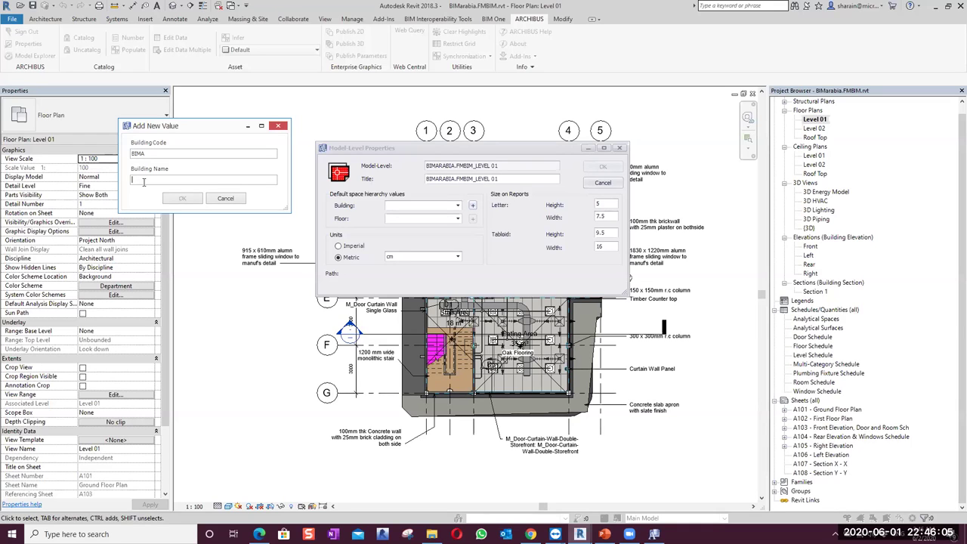
type("IMARABIA")
left_click(178, 199)
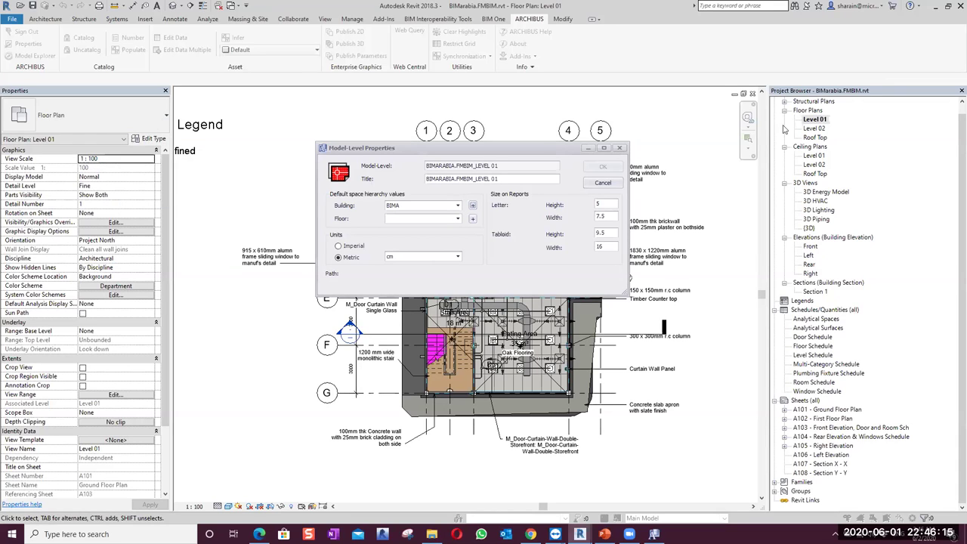
left_click(472, 219)
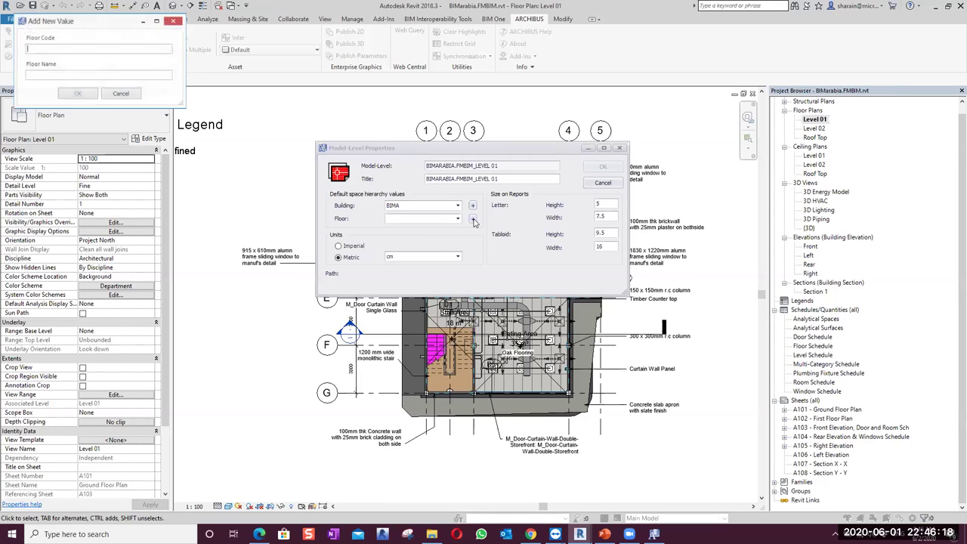
left_click(35, 49)
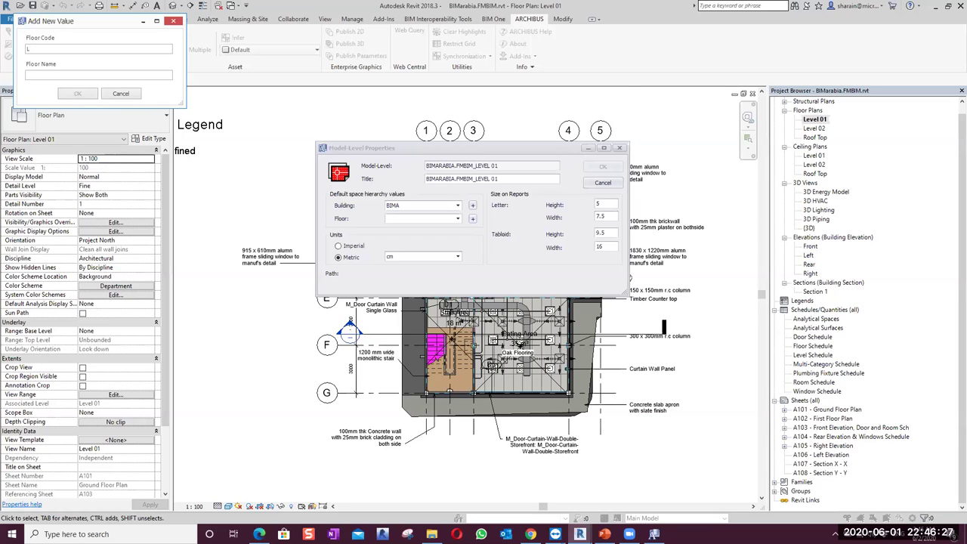
type("L1")
type("level 01")
left_click(79, 97)
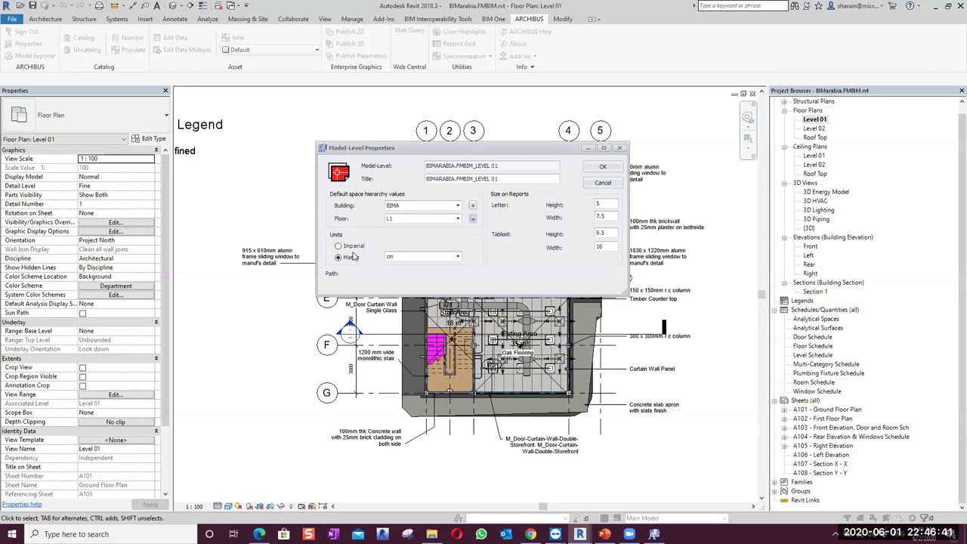
Set the model's units to metric millimetres and apply the model-level properties
left_click(337, 247)
left_click(338, 257)
left_click(457, 257)
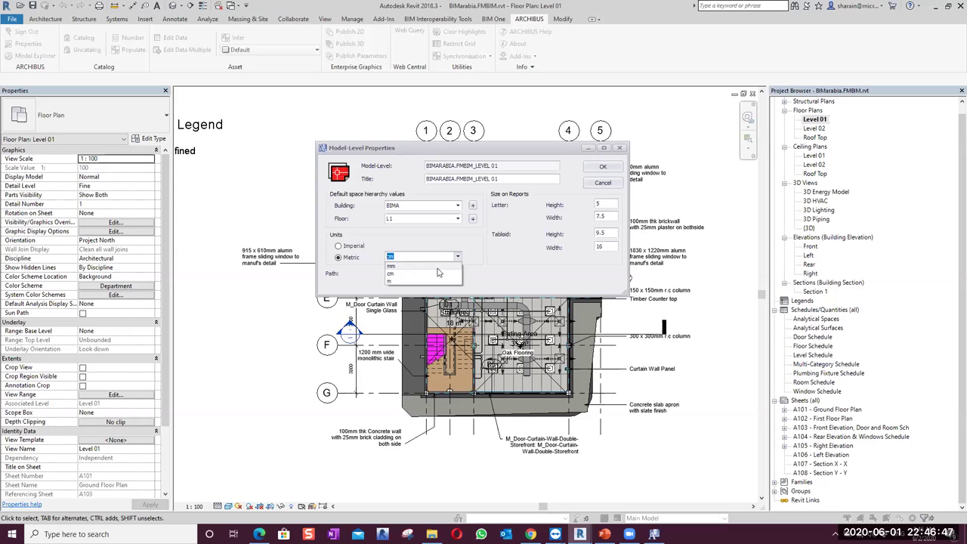
left_click(443, 266)
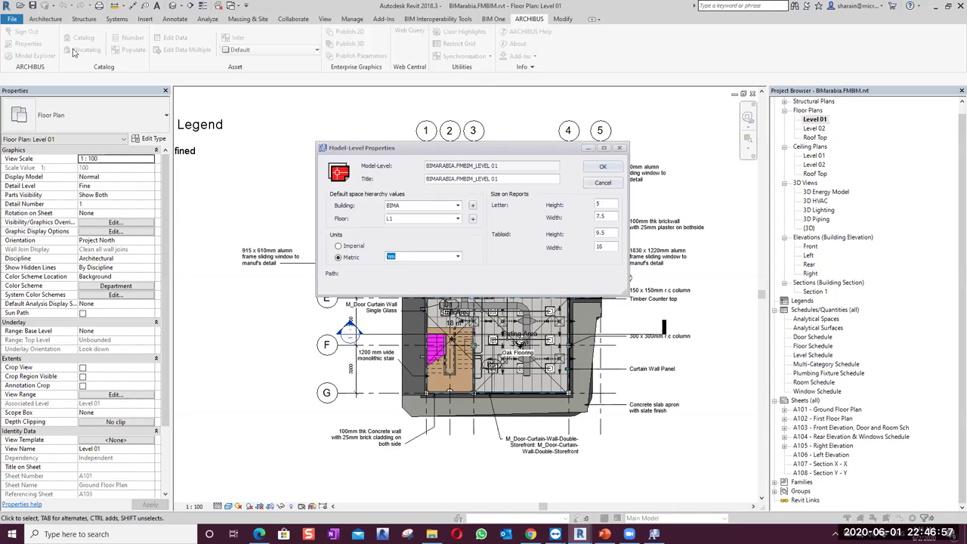
left_click(597, 171)
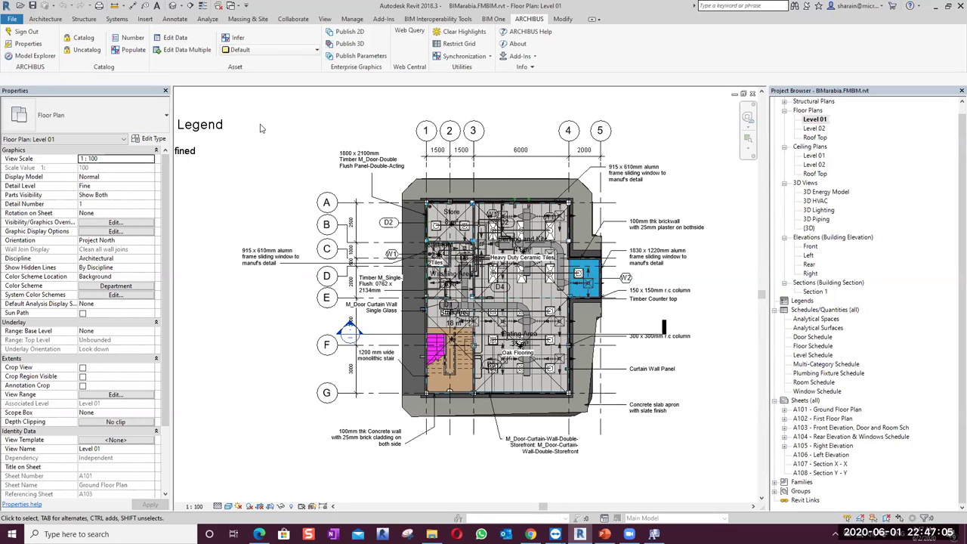
Crossing-select the Level 01 plan, uncheck all Filter categories, and bring up ARCHIBUS Catalog
scroll(262, 124, "down", 2)
left_click_drag(621, 411, 261, 107)
left_click(446, 44)
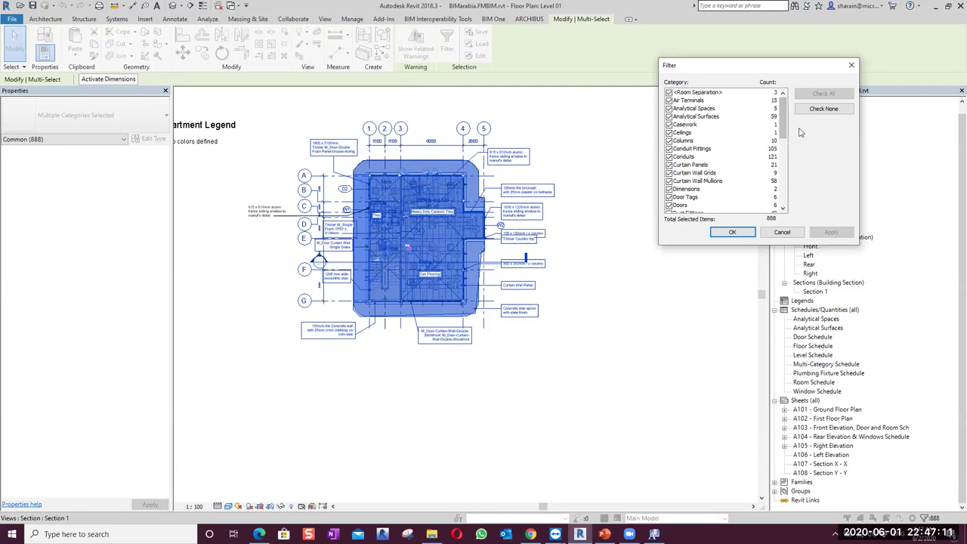
left_click_drag(783, 127, 781, 157)
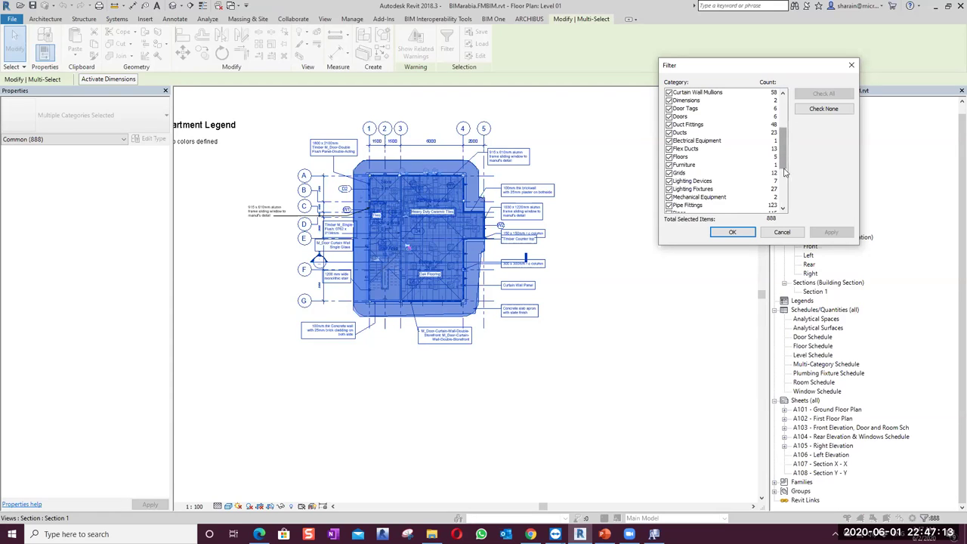
scroll(668, 169, "down", 5)
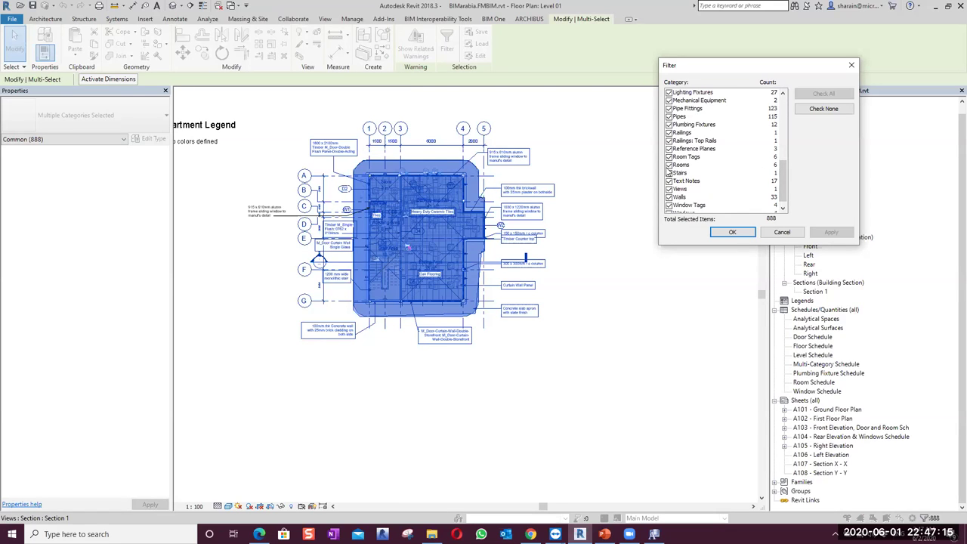
left_click(812, 113)
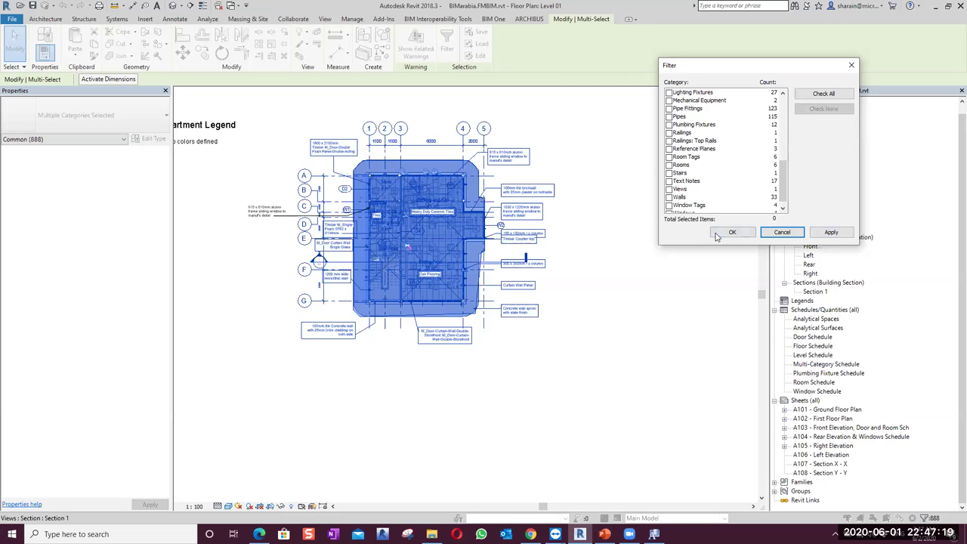
left_click(850, 68)
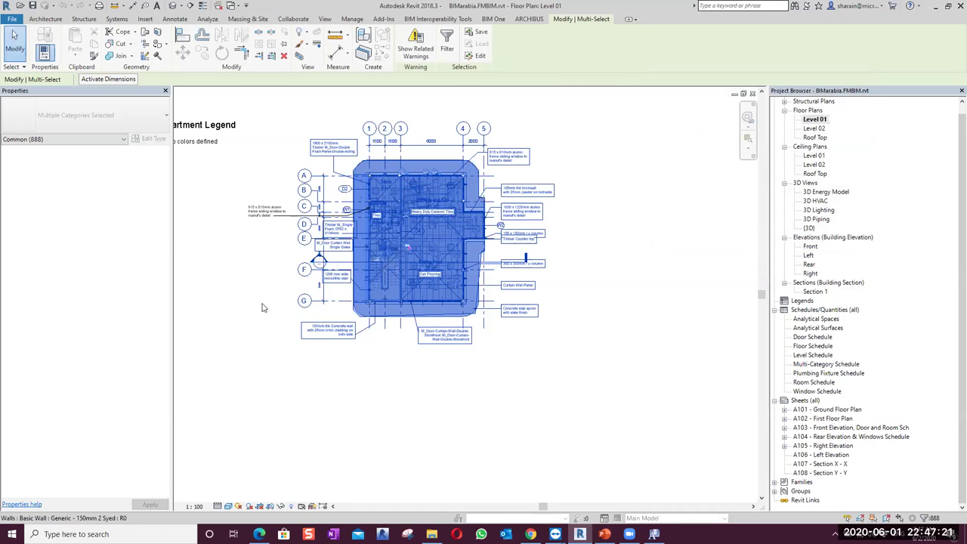
key("Escape")
left_click(83, 39)
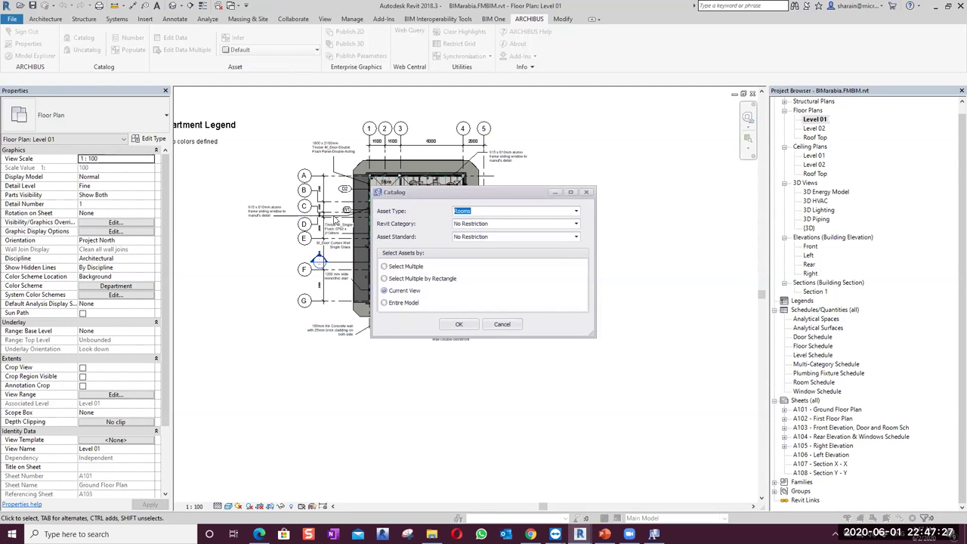
Catalogue the plan as asset type Rooms with the Revit category restricted to Rooms
left_click(576, 212)
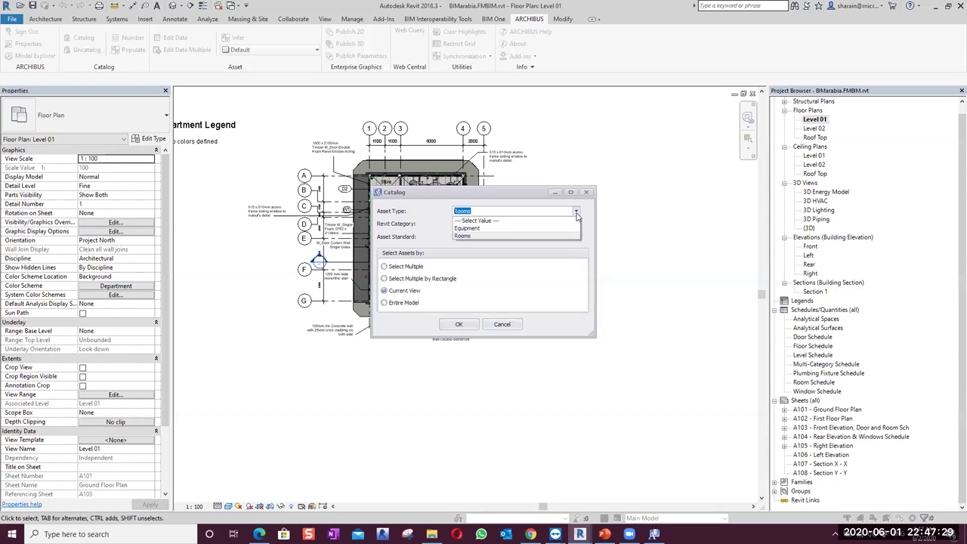
left_click(487, 236)
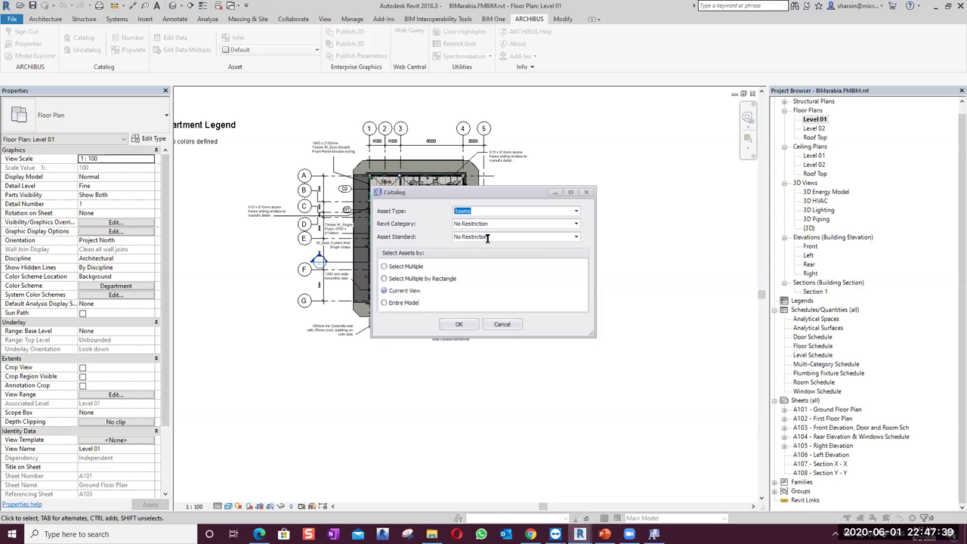
left_click(572, 223)
left_click(552, 241)
left_click(455, 324)
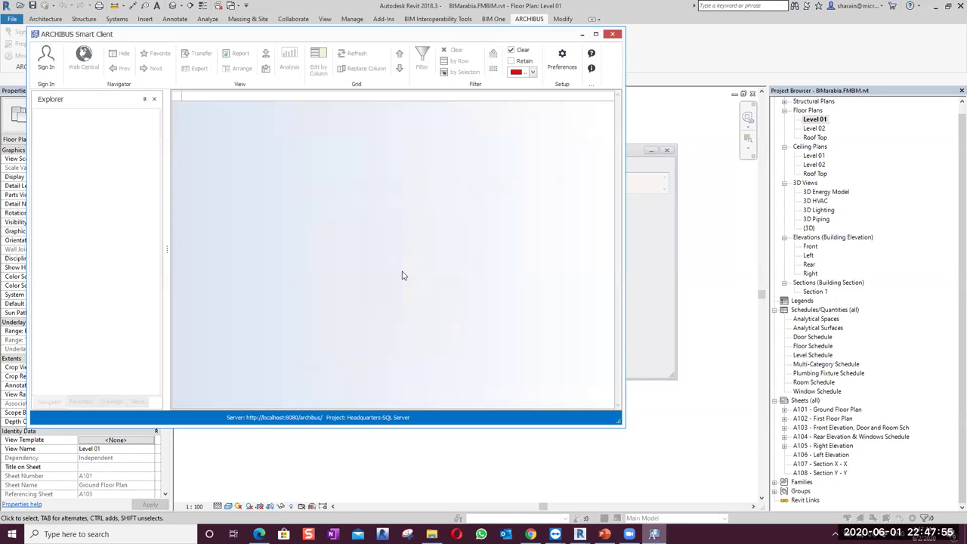
Sign in, load the Rooms view maximized, and filter Building Code by 'BIMa'
left_click(46, 58)
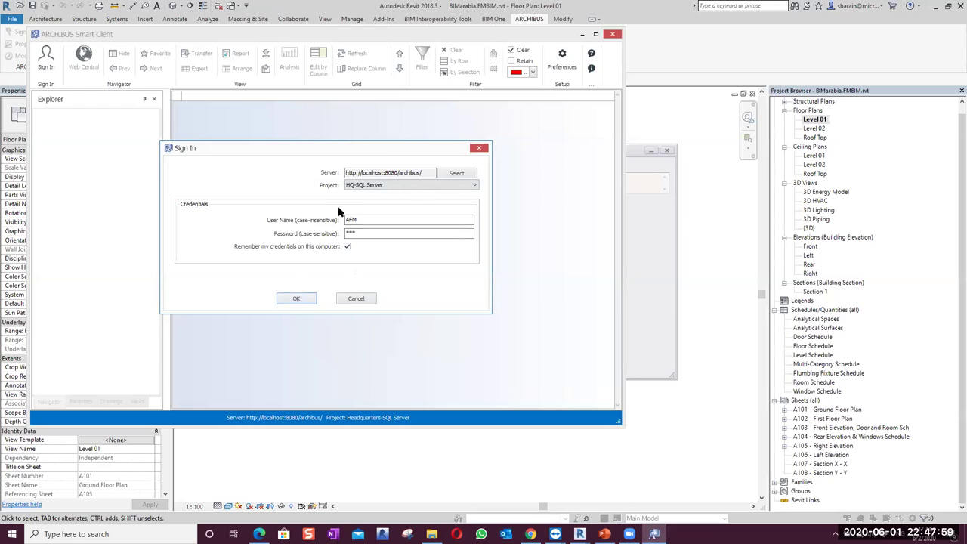
left_click(296, 299)
left_click(136, 402)
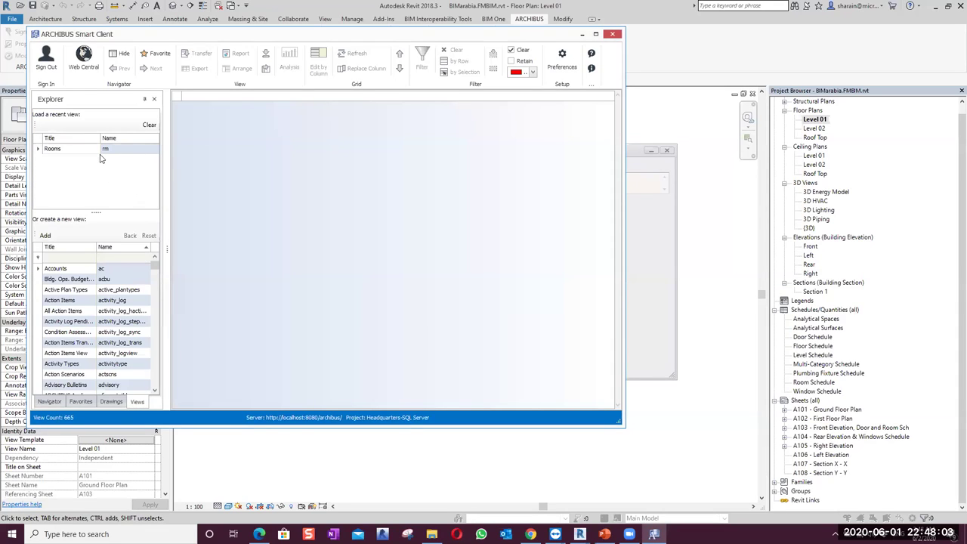
double_click(53, 149)
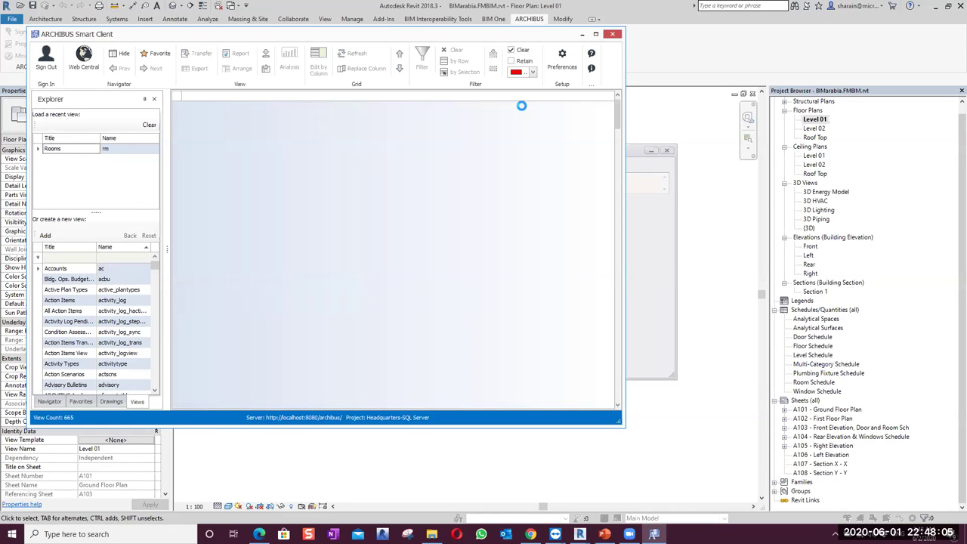
left_click(595, 35)
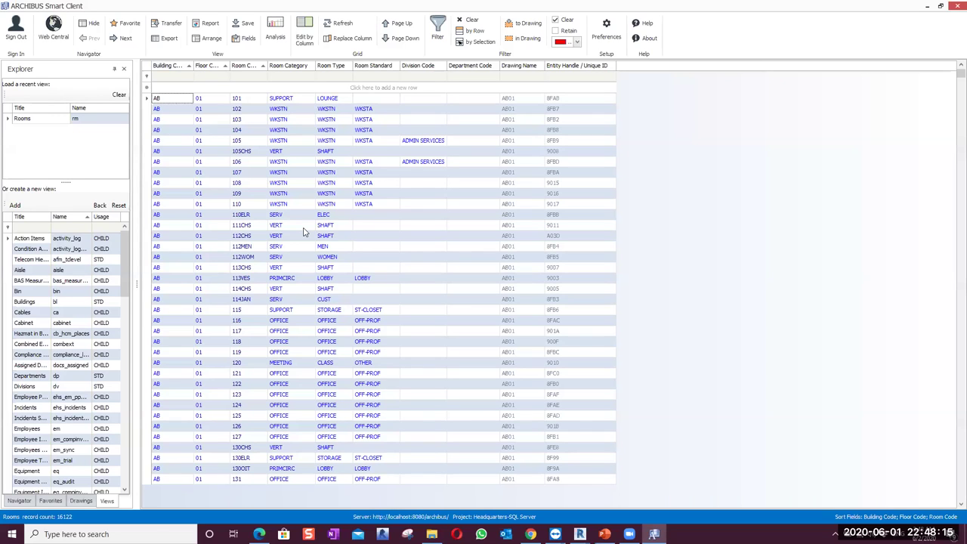
left_click(173, 77)
type("BIM")
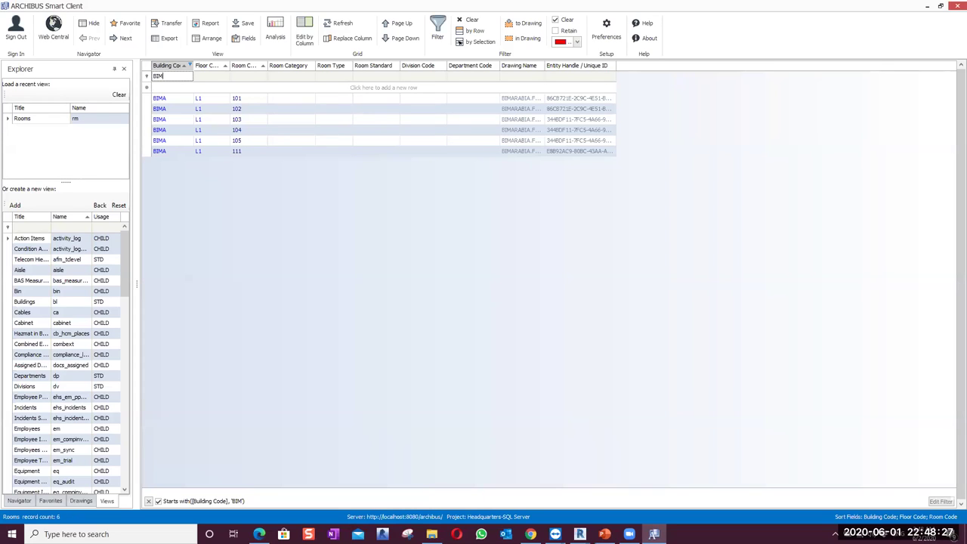
type("a")
Add the RoomName field to the Rooms grid's visible fields
right_click(432, 68)
left_click(491, 74)
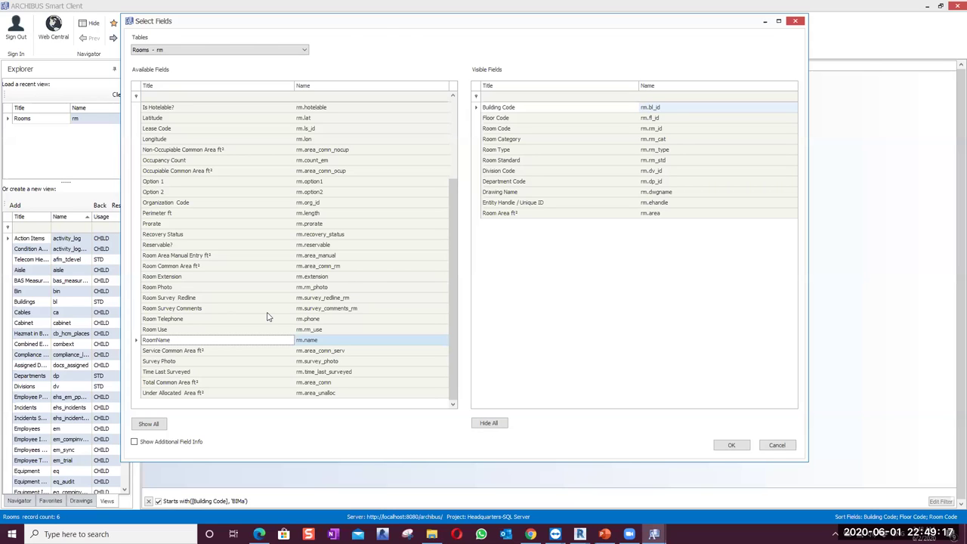
key("Return")
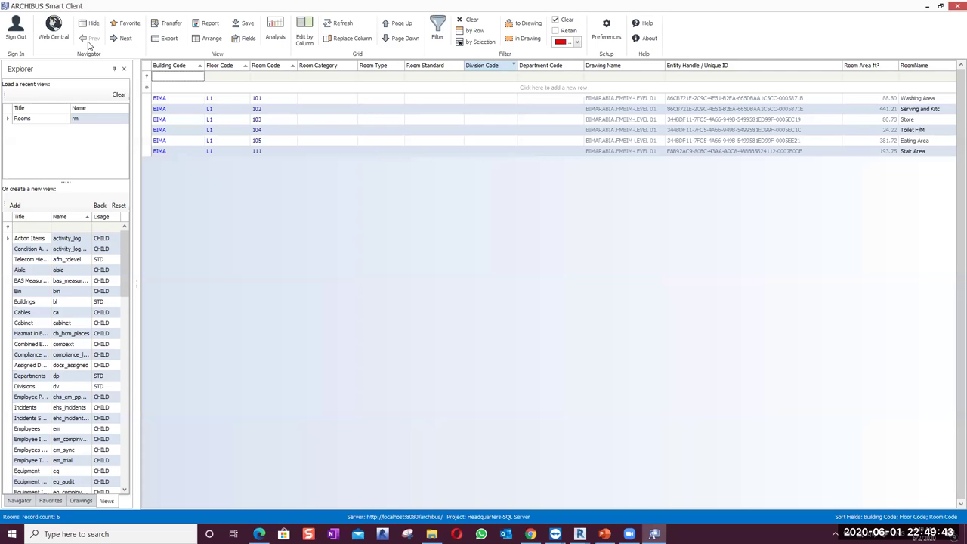
Switch from ARCHIBUS Smart Client back to Revit
key("alt+Tab")
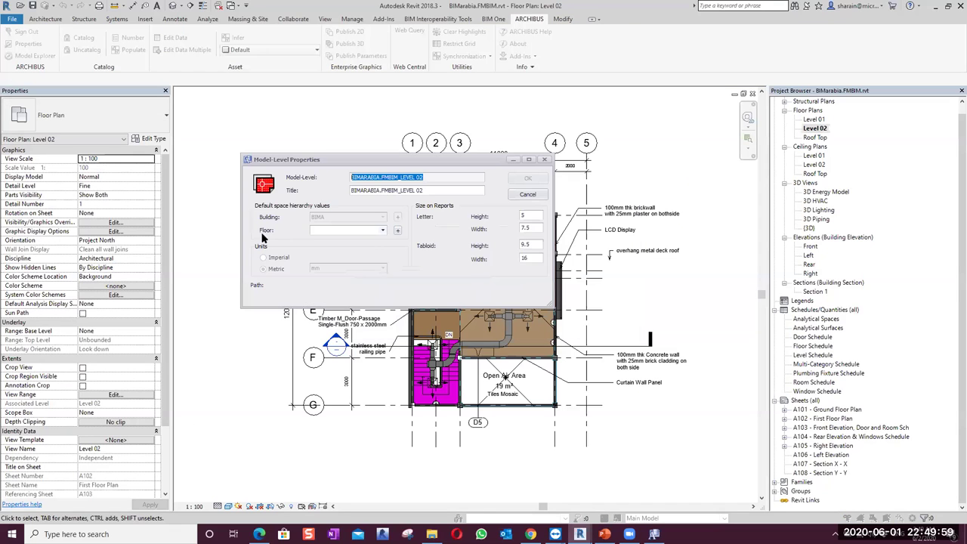
Add a new floor with code 02 and assign it to the Level 02 model level
left_click(396, 231)
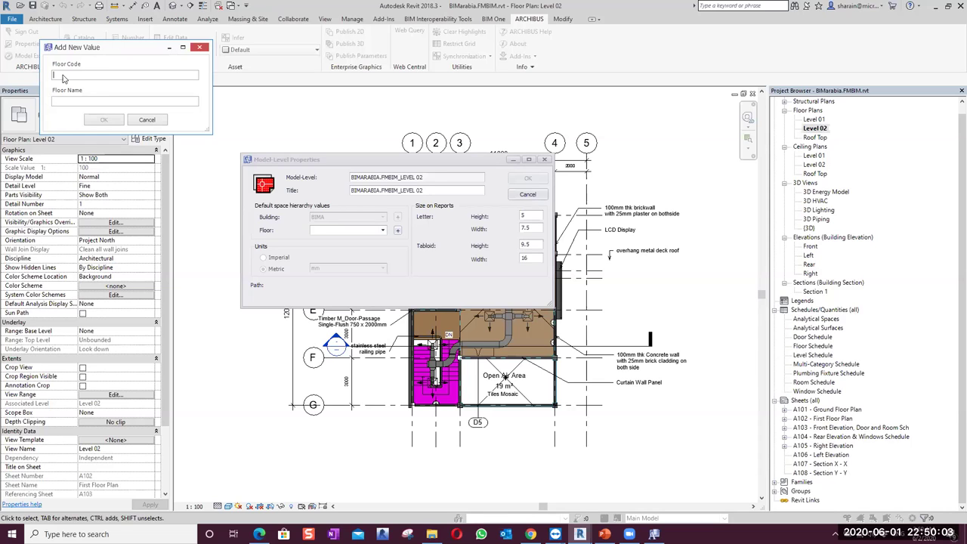
type("02")
key("BackSpace")
key("BackSpace")
type("L2")
left_click(132, 120)
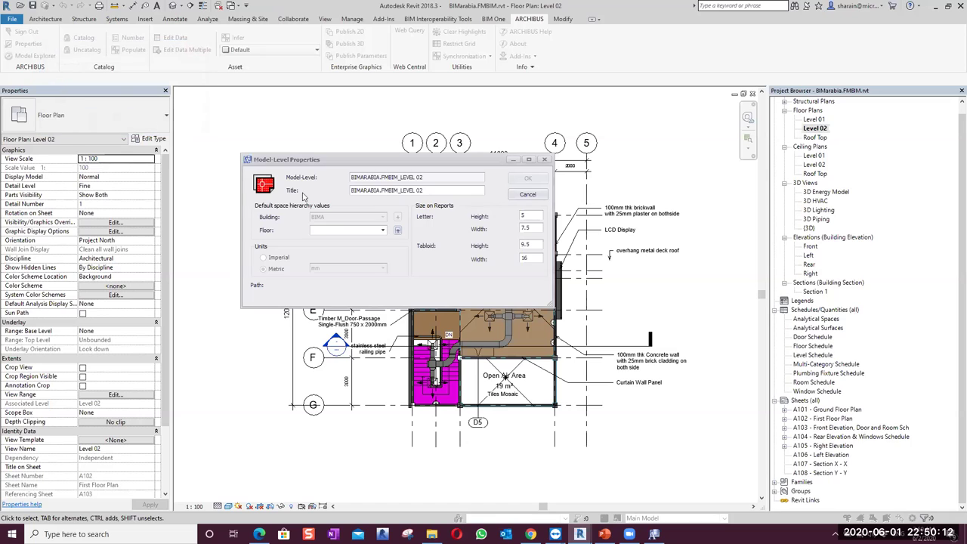
left_click(397, 231)
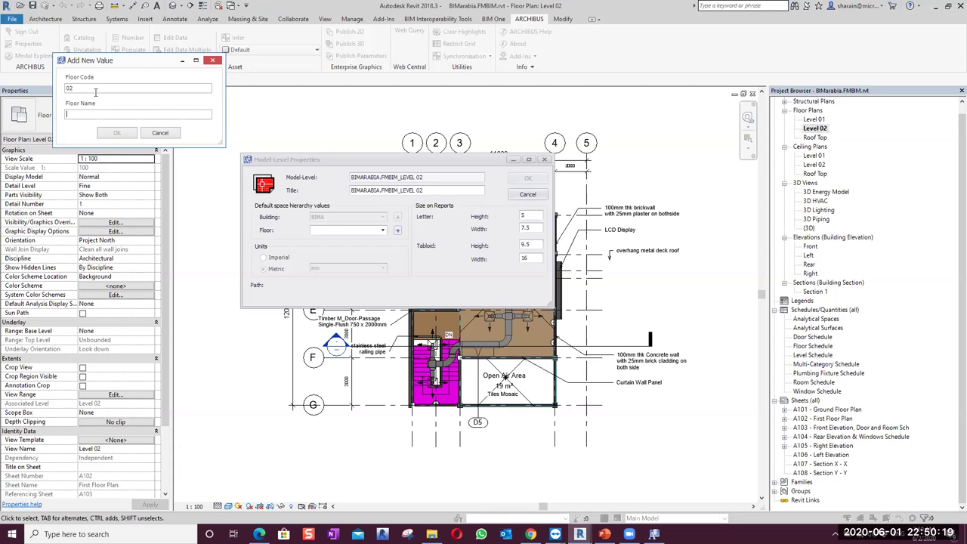
key("BackSpace")
key("BackSpace")
left_click(117, 132)
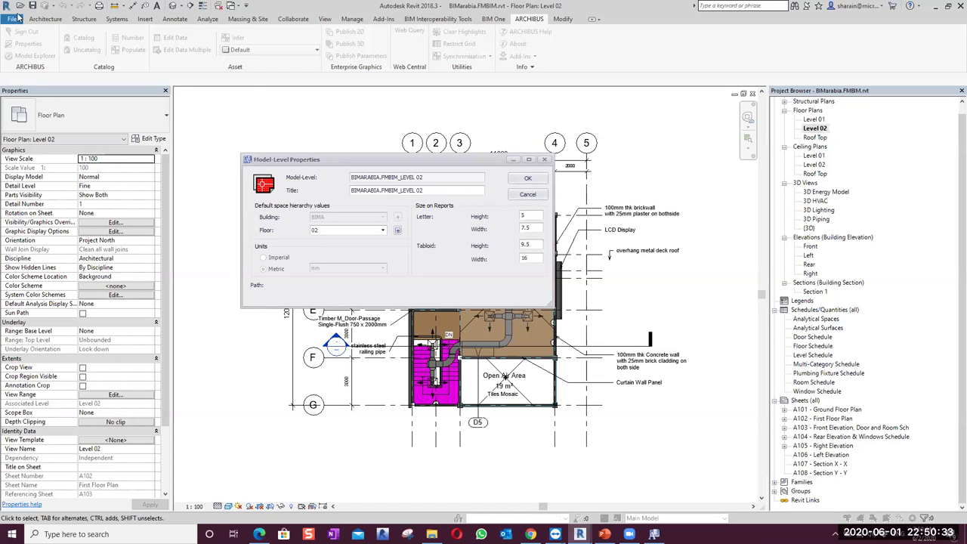
Confirm the Level 02 model-level properties and catalog its five rooms into ARCHIBUS
left_click(521, 181)
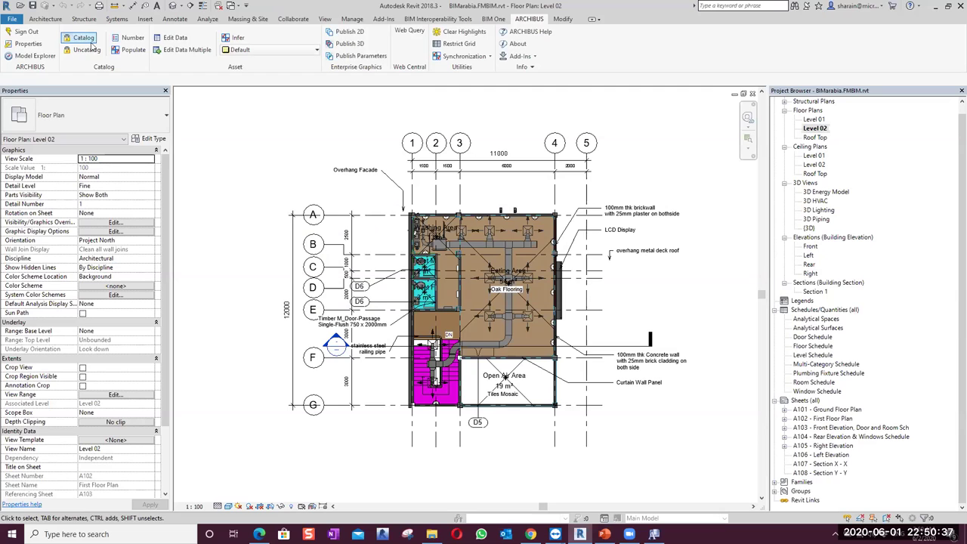
left_click(83, 38)
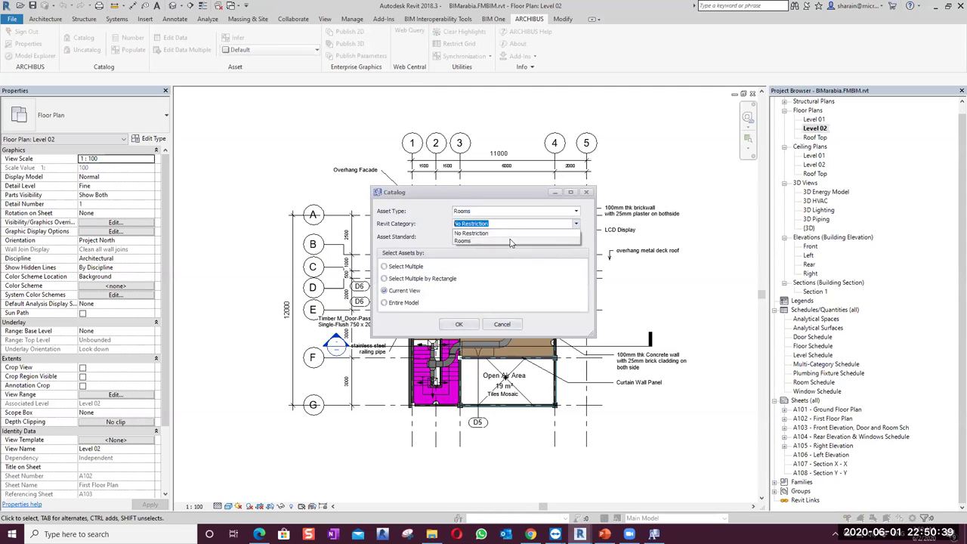
left_click(457, 325)
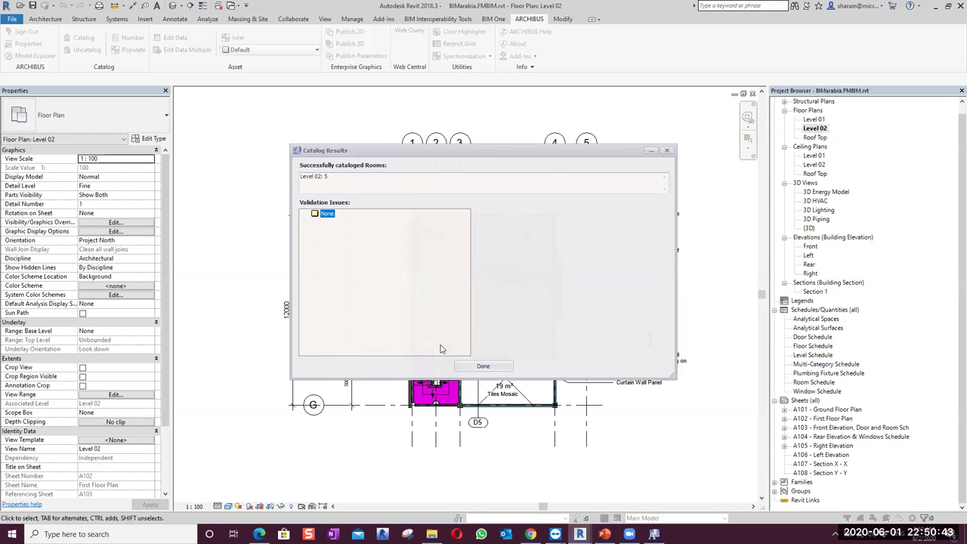
left_click(458, 368)
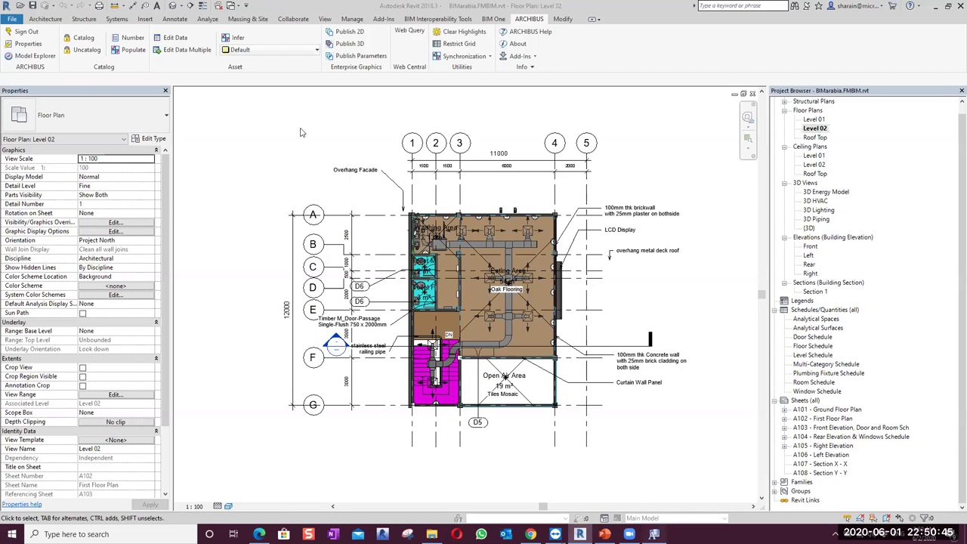
key("alt+Tab")
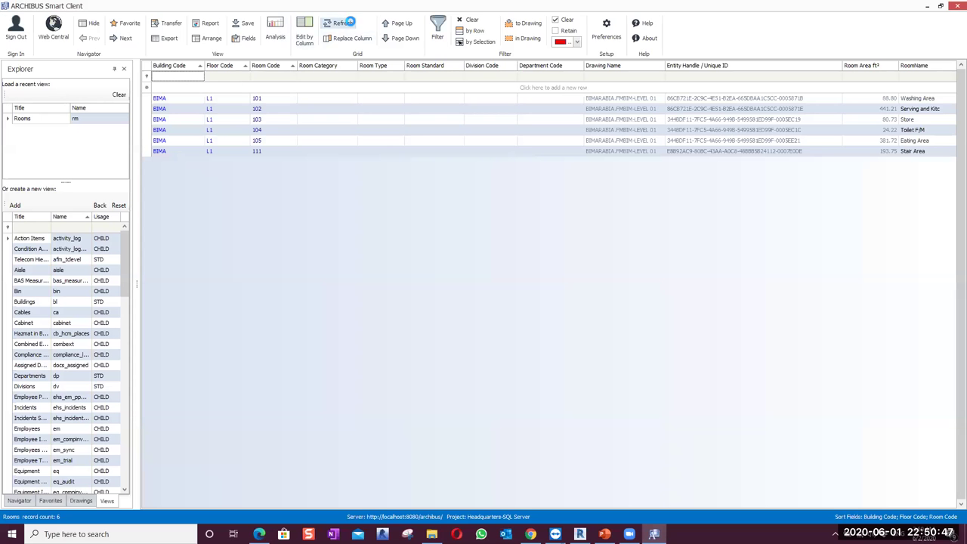
Refresh the rooms grid to list 11 BIMA rooms on floors 02 and L1, then minimize Smart Client
left_click(340, 23)
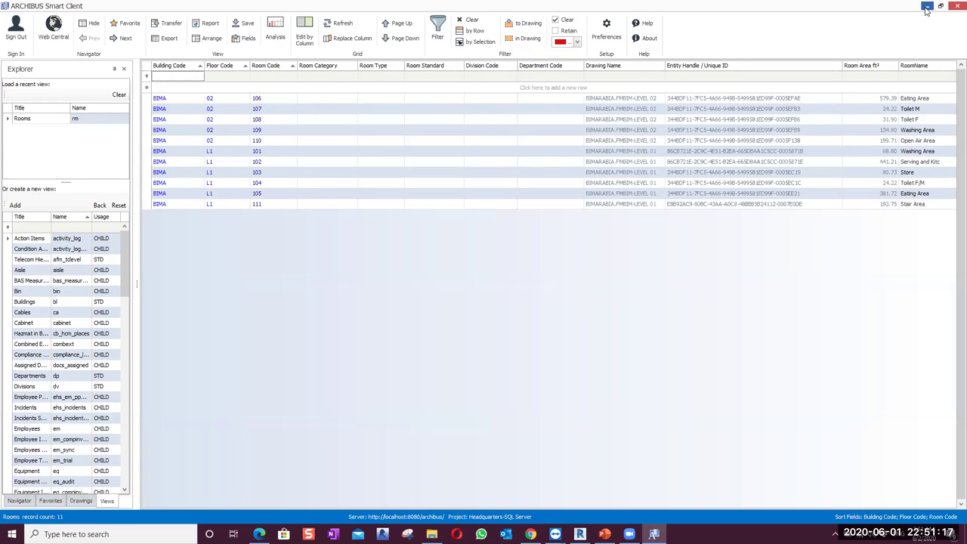
left_click(927, 9)
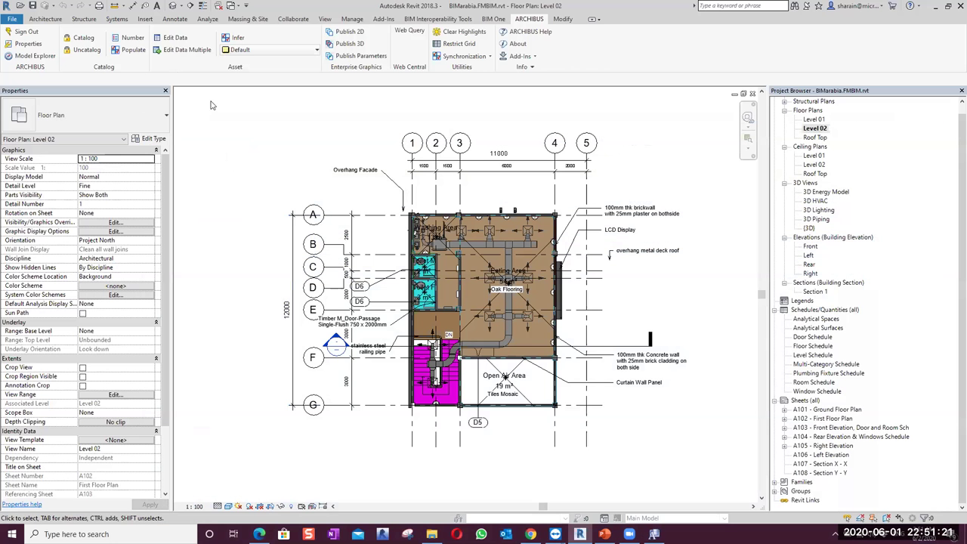
Open the Level 01 plan and catalog its Plumbing Fixtures as Equipment assets
double_click(821, 121)
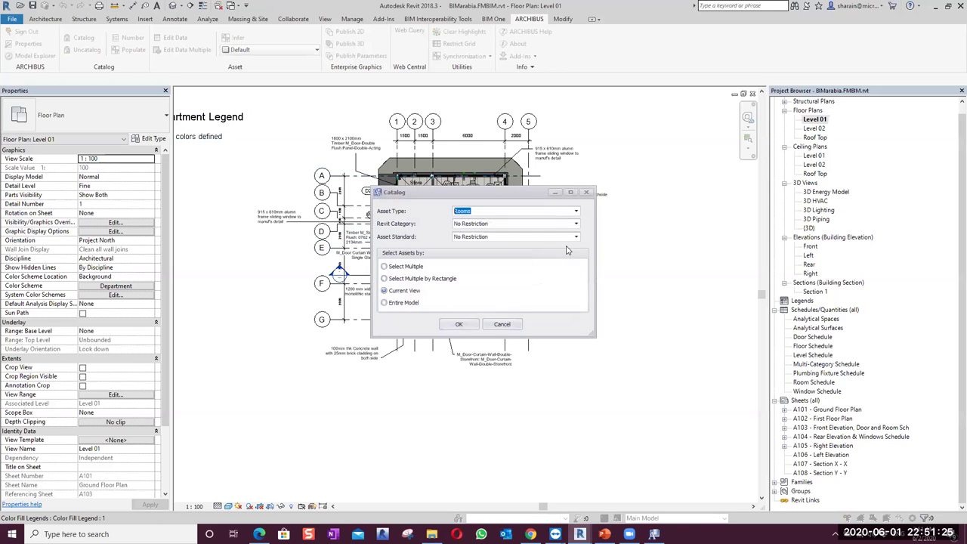
left_click(576, 211)
left_click(506, 230)
left_click(575, 223)
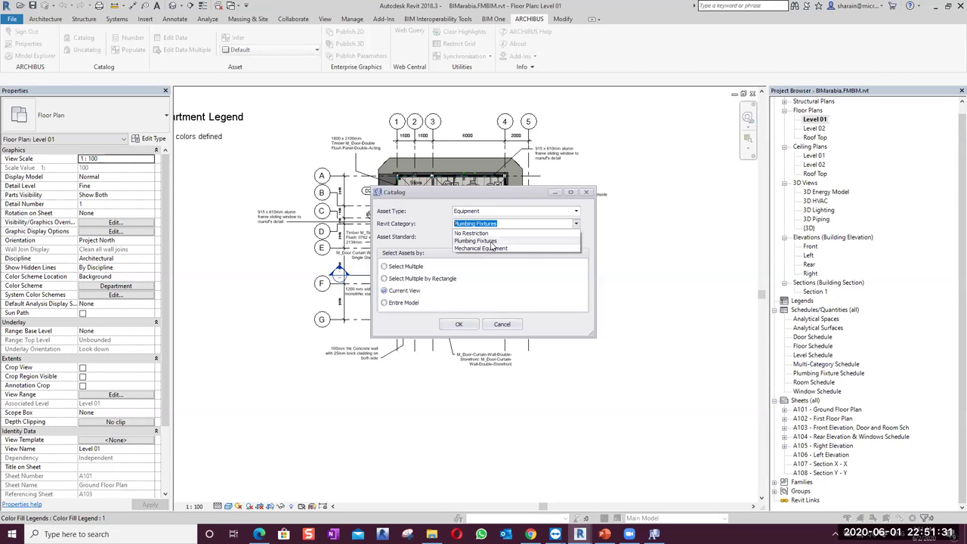
left_click(491, 241)
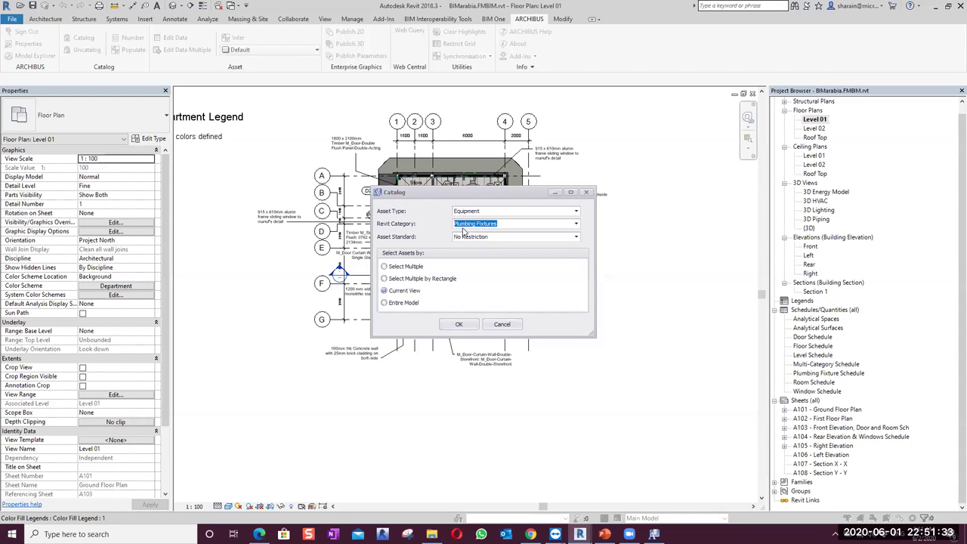
left_click(458, 323)
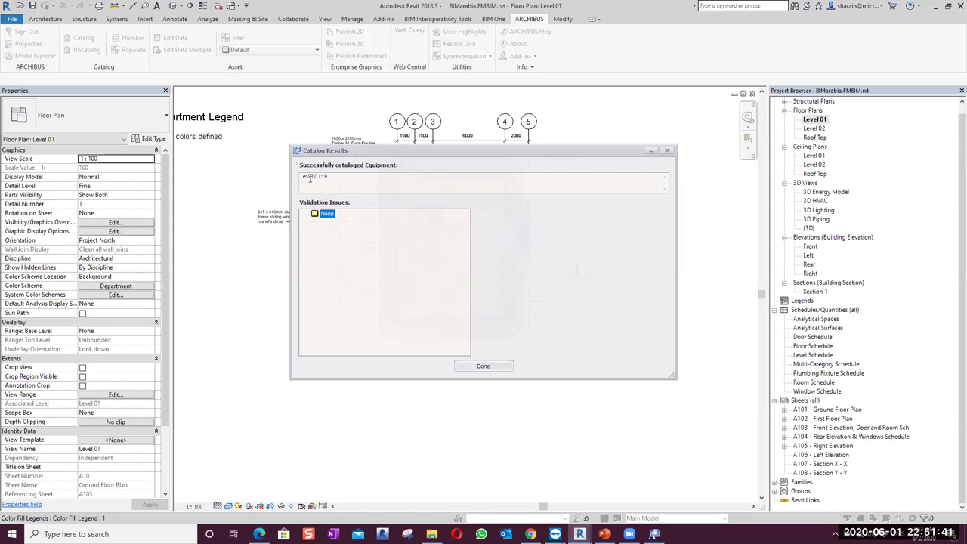
left_click(666, 151)
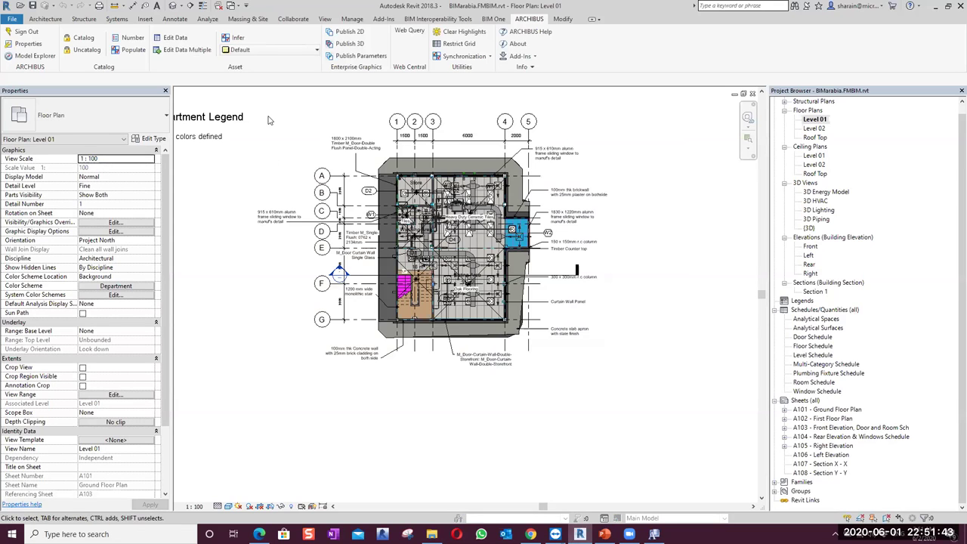
Review which categories the Level 01 plan elements belong to, then clear the selection
left_click_drag(703, 502, 266, 115)
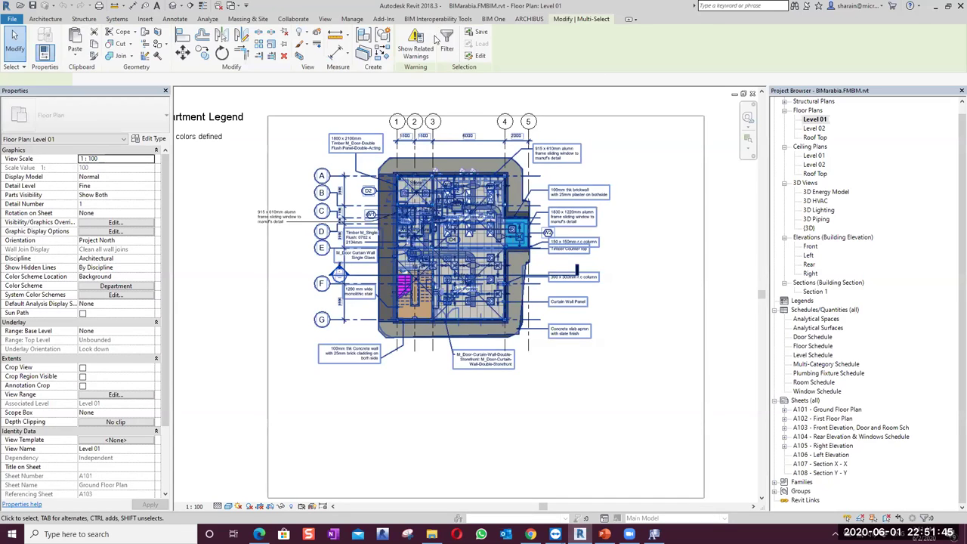
left_click(447, 44)
left_click_drag(785, 122, 783, 158)
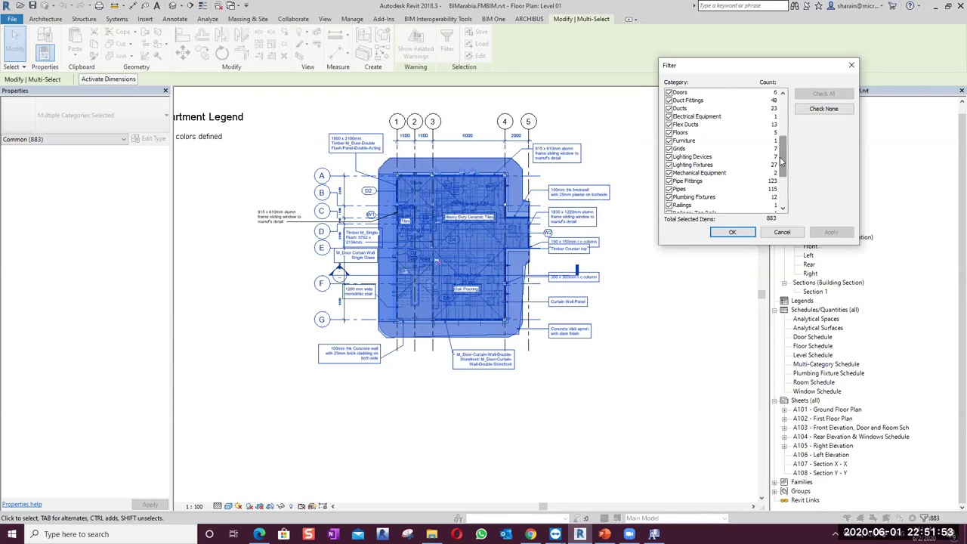
left_click(782, 231)
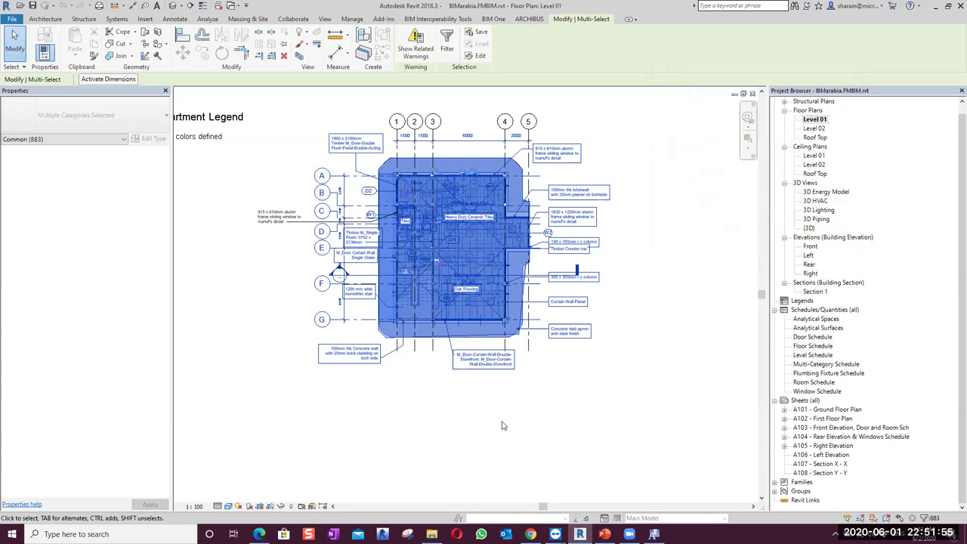
left_click(501, 425)
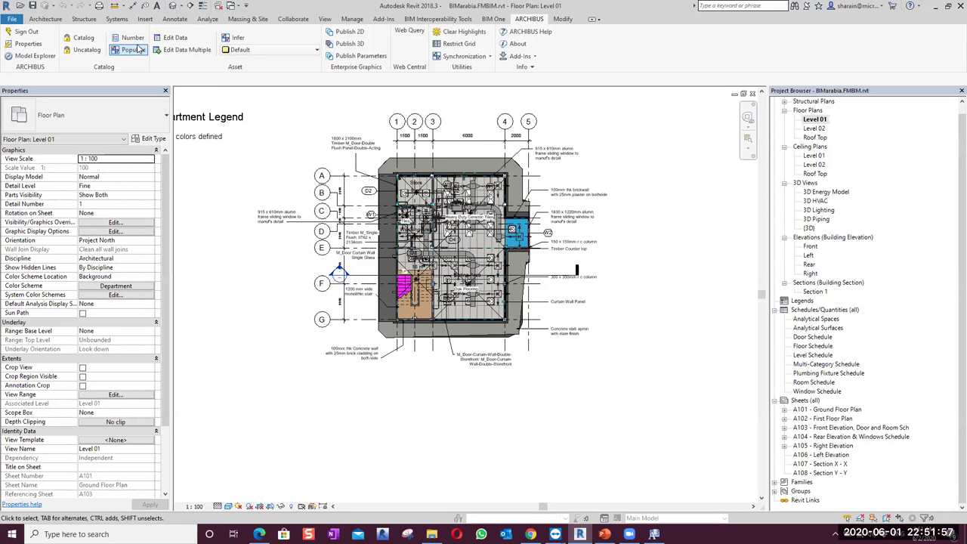
Re-run Equipment cataloging for Plumbing Fixtures and pan to the Store and Serving rooms
left_click(79, 37)
left_click(575, 224)
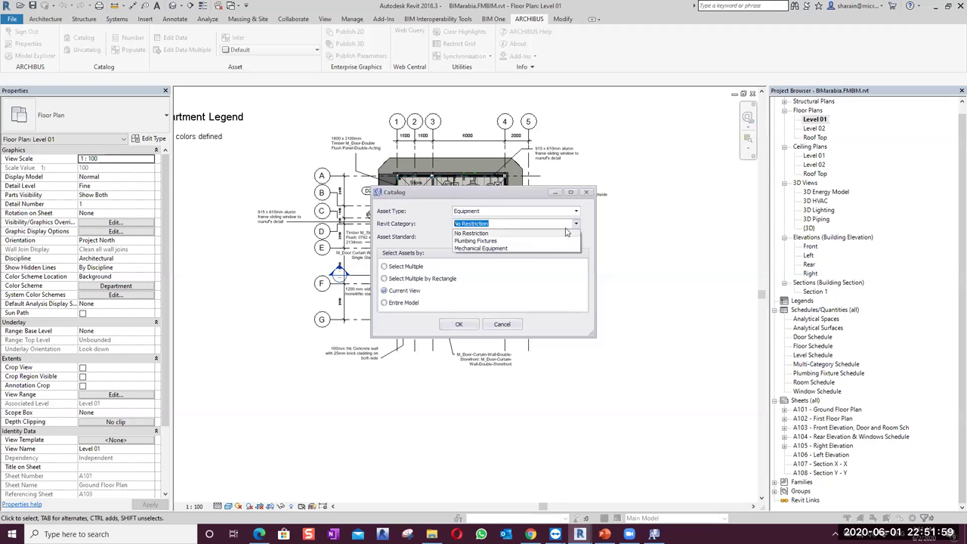
left_click(498, 249)
left_click(459, 325)
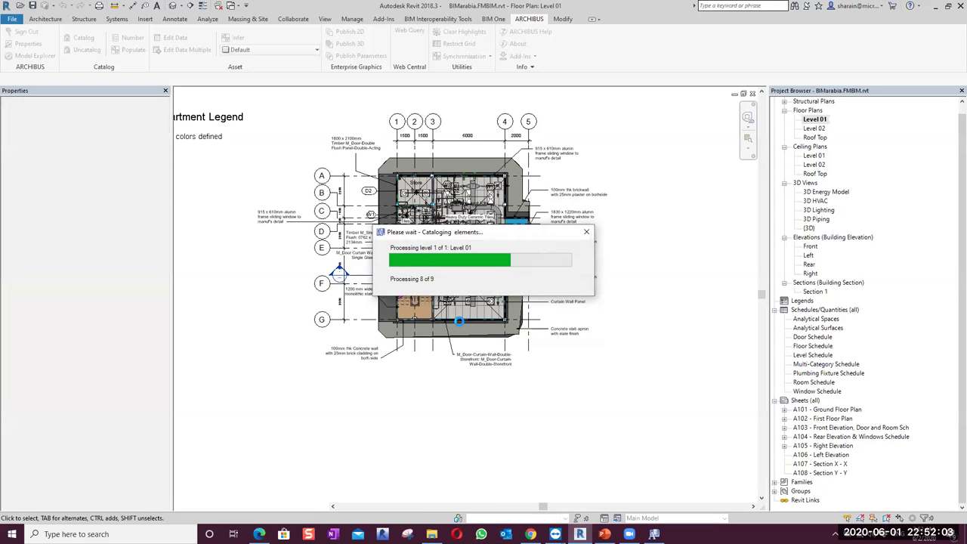
left_click(475, 368)
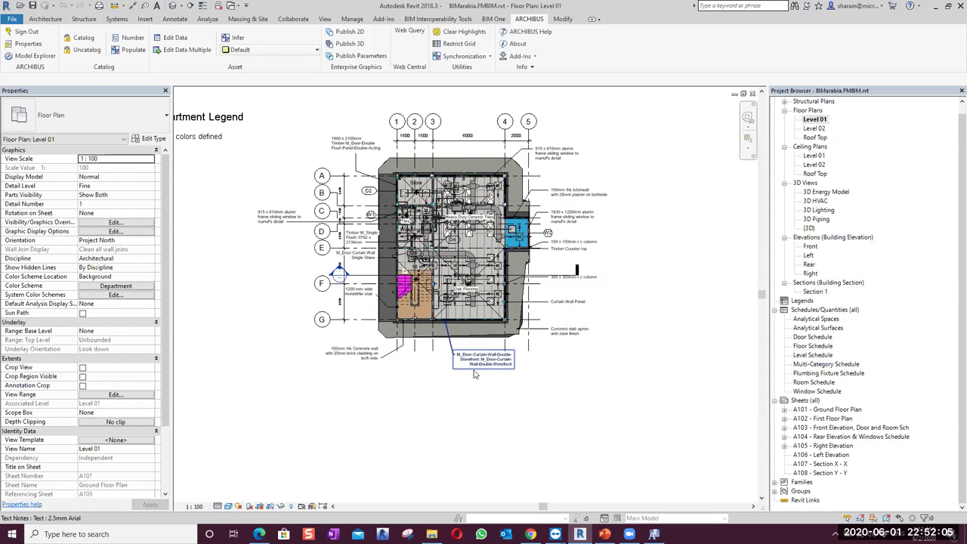
scroll(604, 347, "up", 4)
left_click_drag(596, 336, 630, 420)
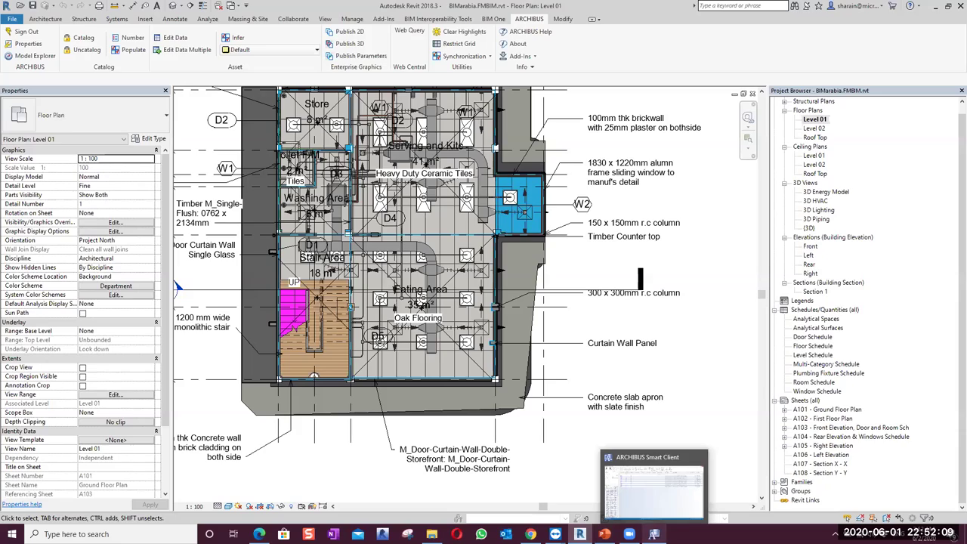
Reset the Explorer, discard the Rooms view, and open the Equipment table via the 'eq' filter
left_click(656, 475)
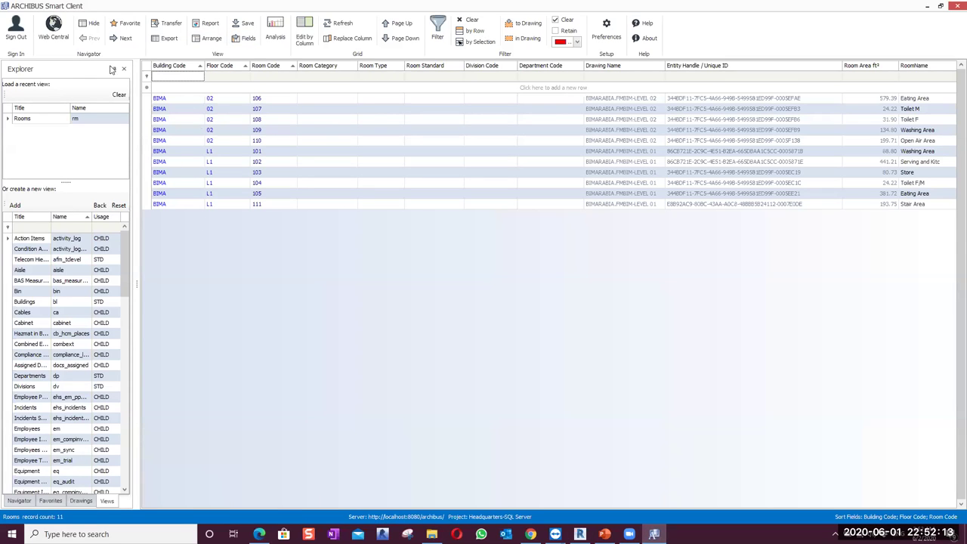
left_click(119, 95)
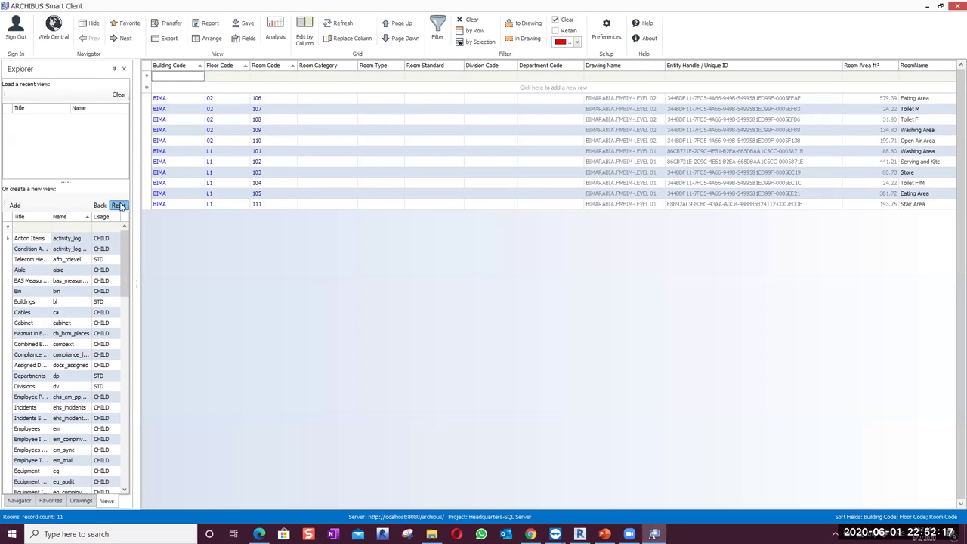
left_click(119, 205)
left_click(484, 311)
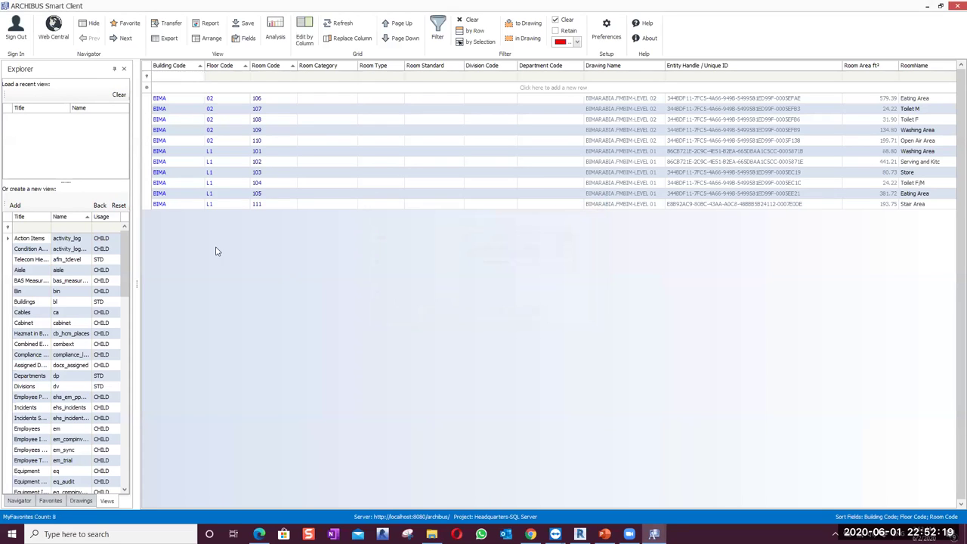
left_click(103, 227)
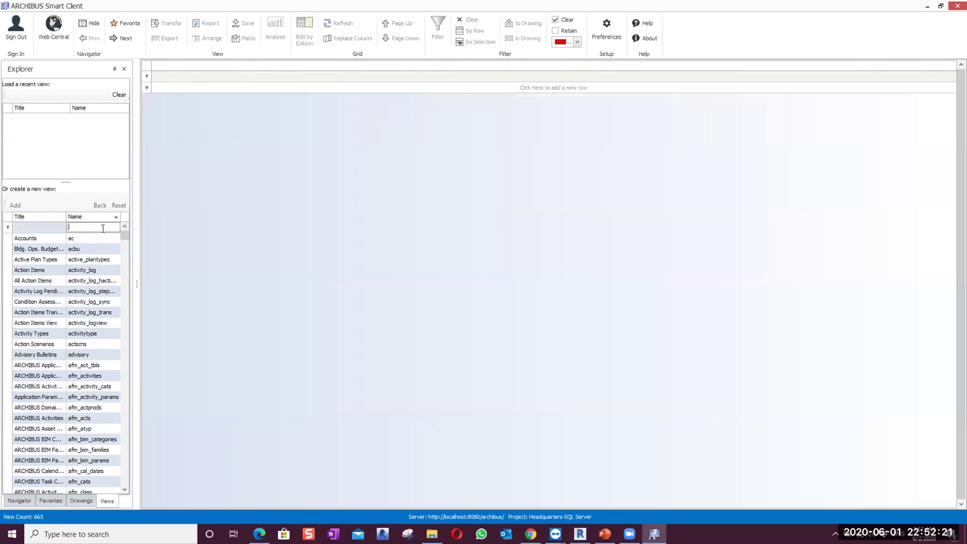
type("eq")
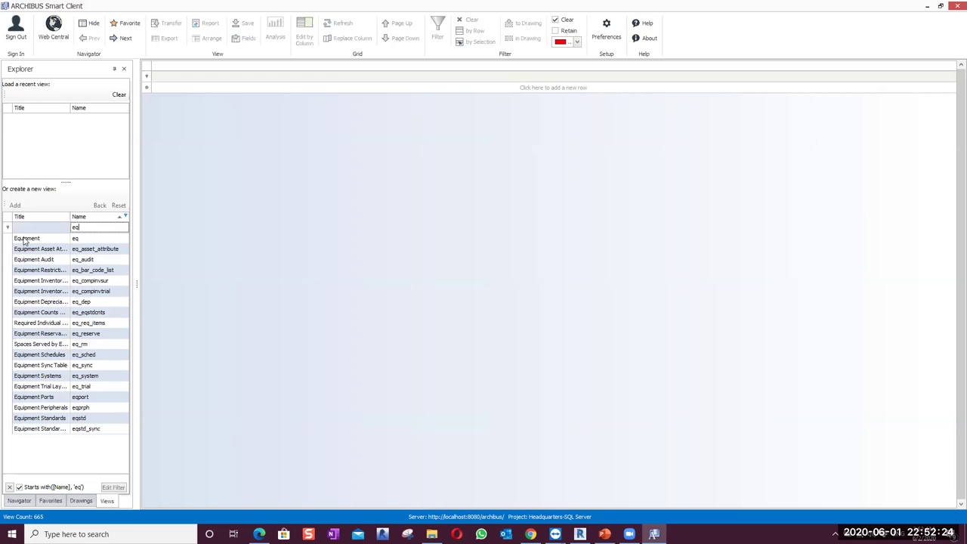
left_click(23, 239)
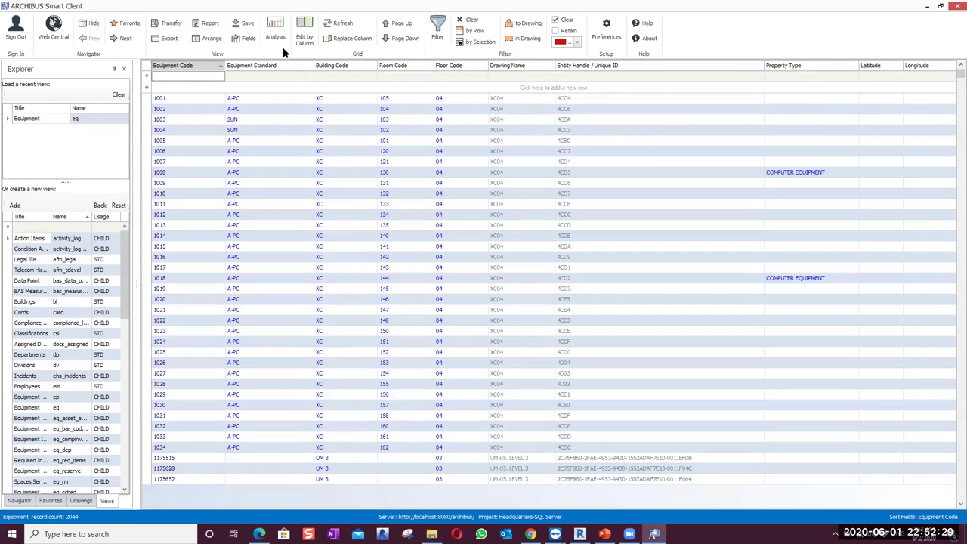
Filter Equipment by Building Code 'bima' to show the nine BIMA records
left_click(347, 77)
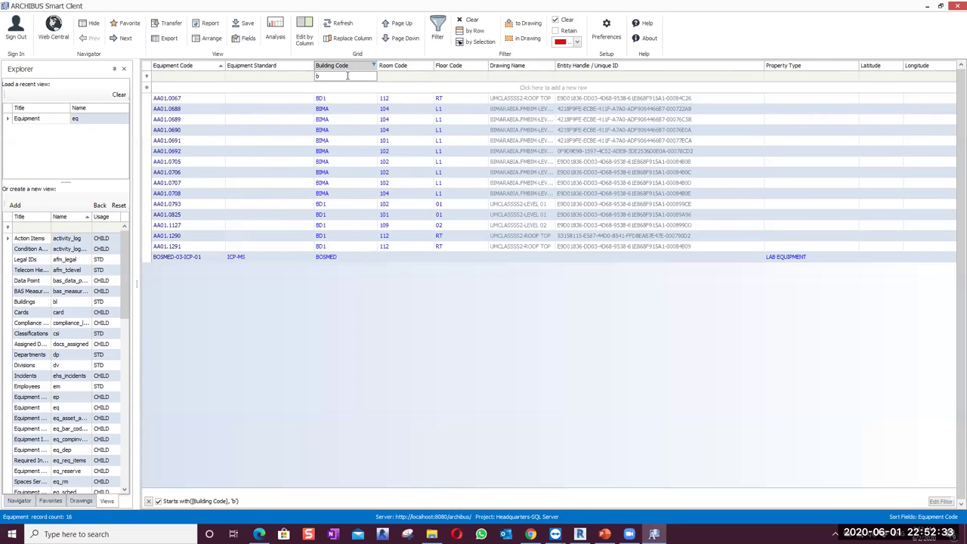
type("ima")
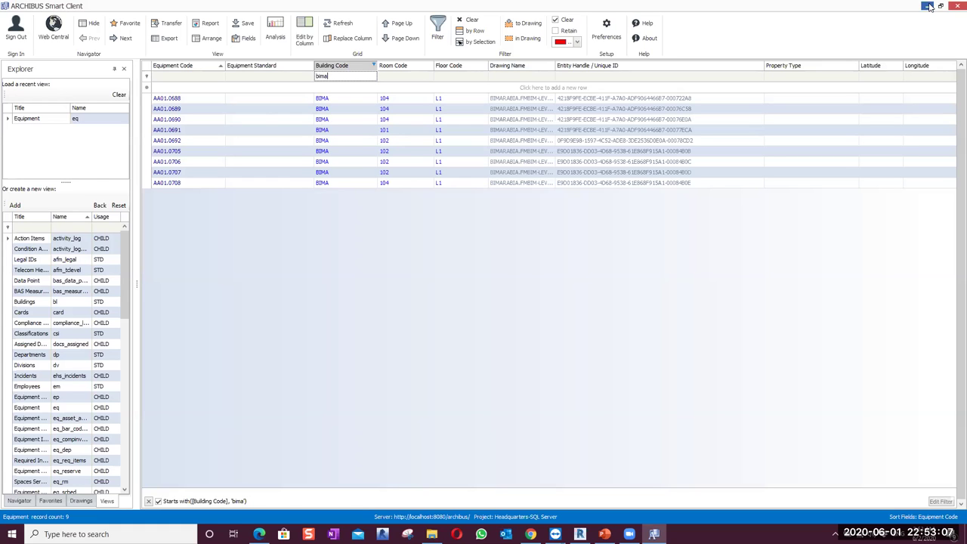
key("alt+Tab")
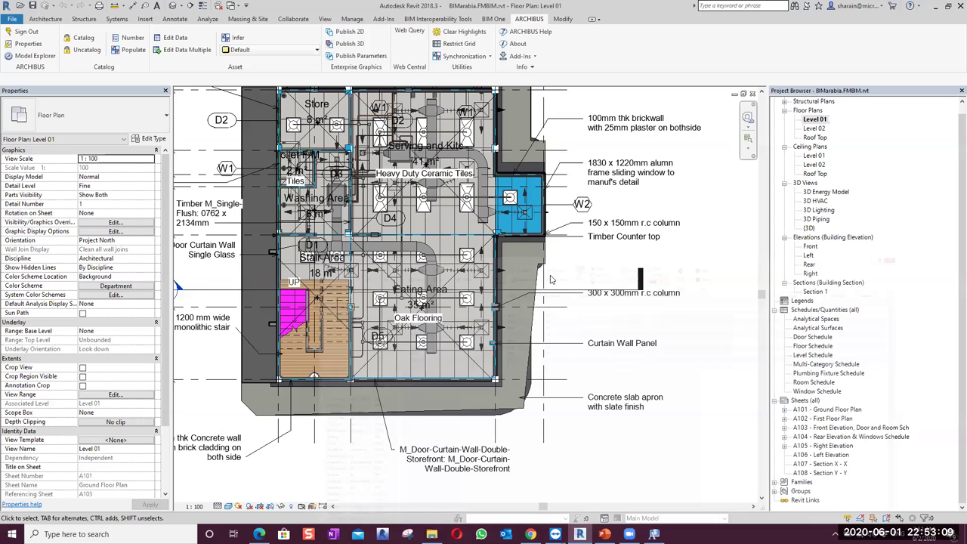
Hide all annotation categories on the Level 01 plan through Visibility/Graphics
scroll(451, 163, "up", 3)
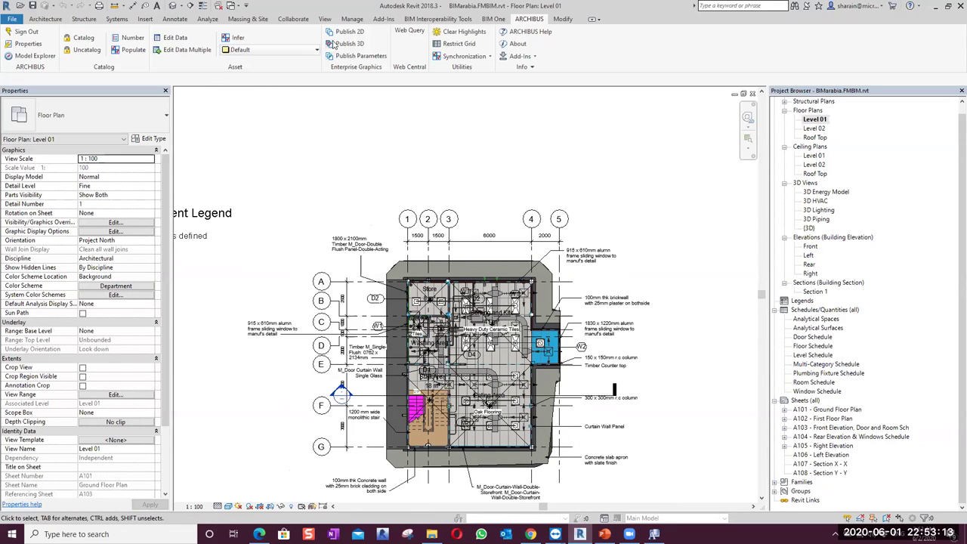
left_click_drag(322, 206, 324, 162)
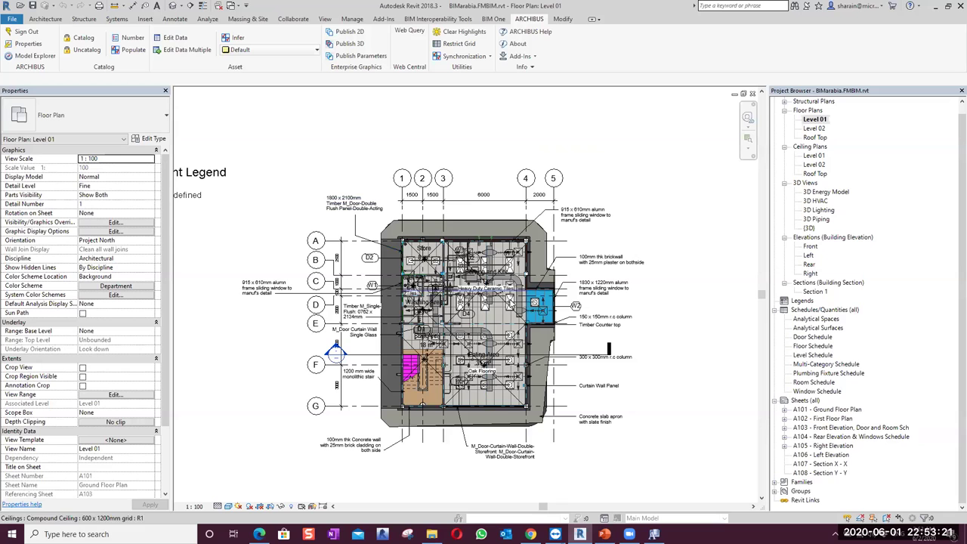
left_click_drag(305, 159, 305, 139)
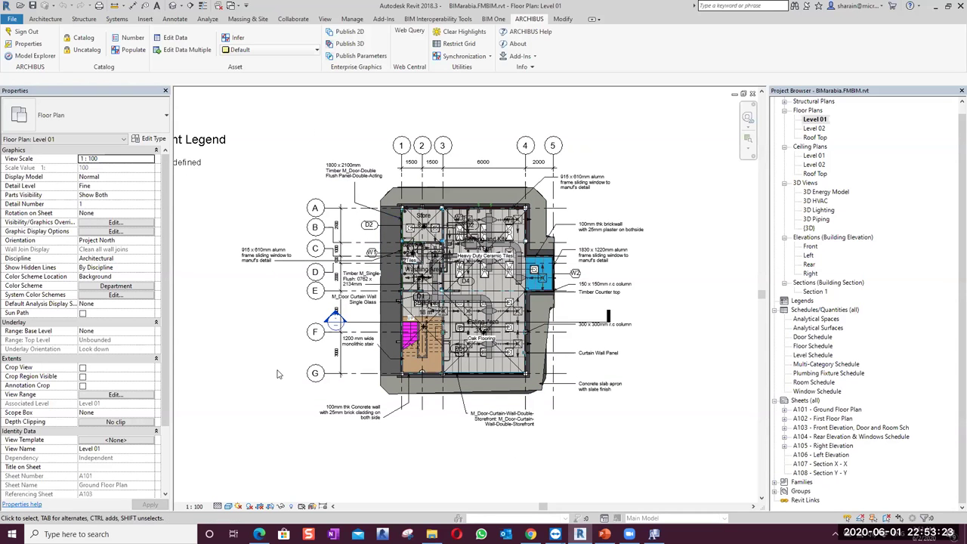
key("v")
key("v")
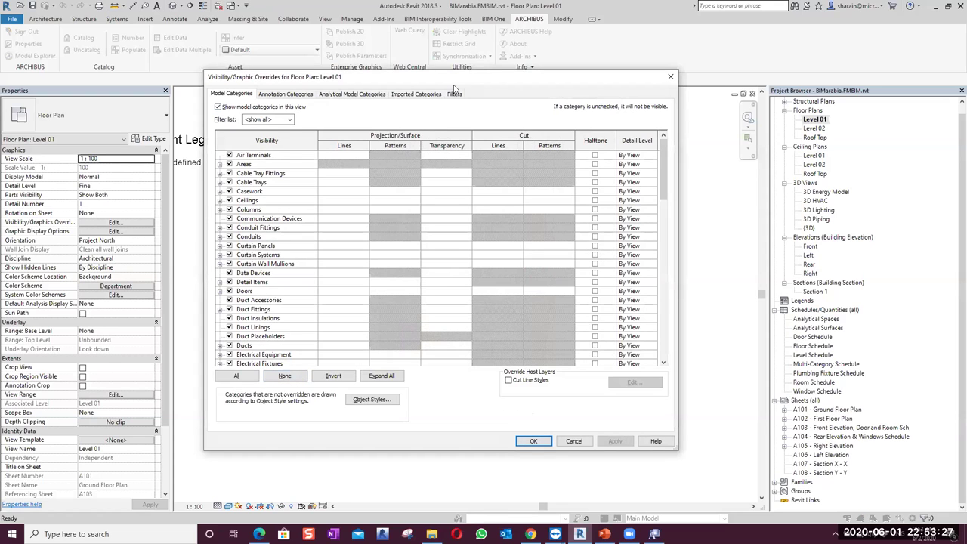
left_click_drag(453, 84, 336, 74)
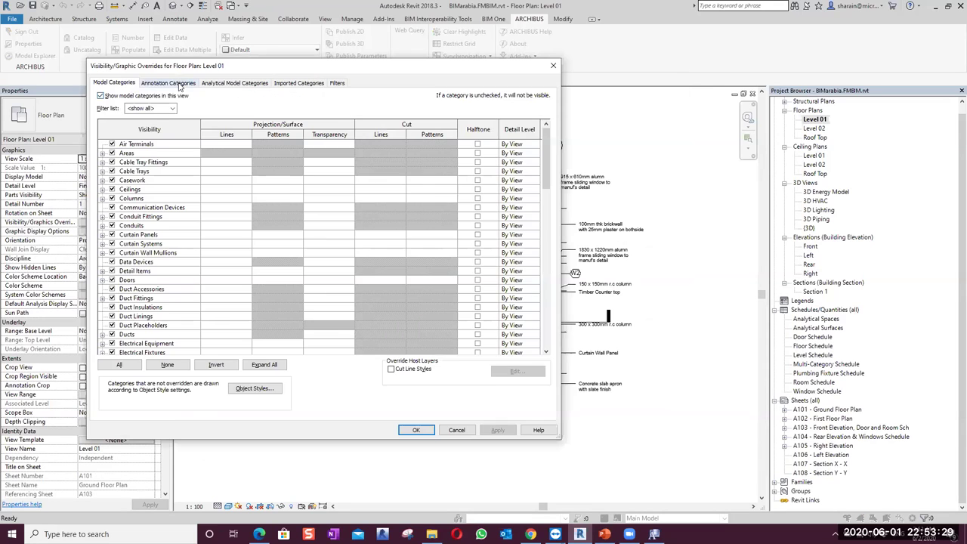
left_click(168, 83)
left_click(119, 364)
left_click(112, 352)
left_click(415, 430)
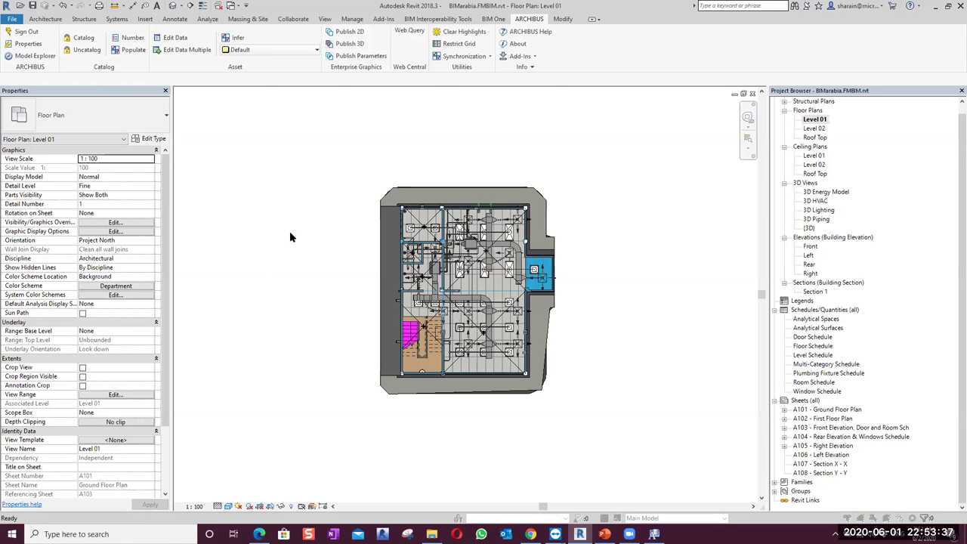
Reopen Visibility/Graphics with VG and untick all model categories
key("v")
key("g")
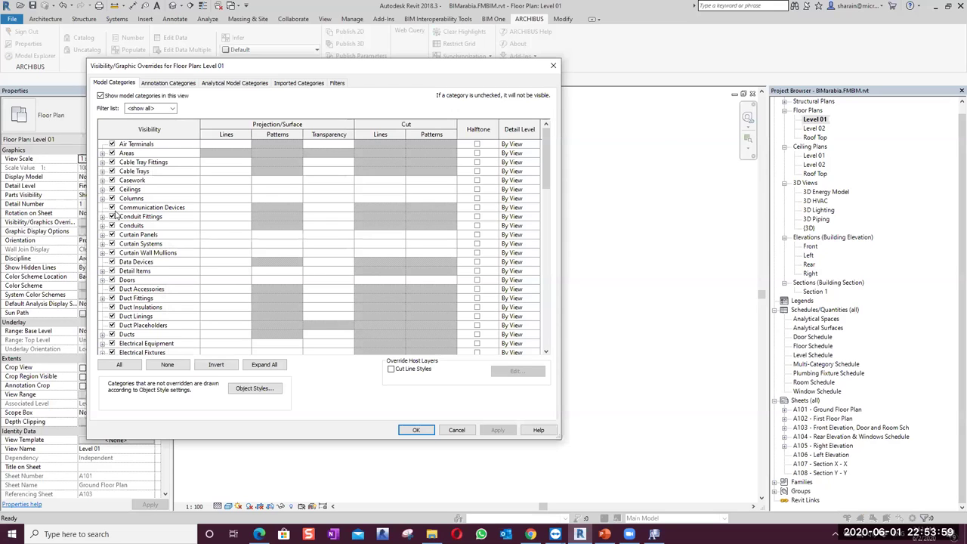
left_click(118, 364)
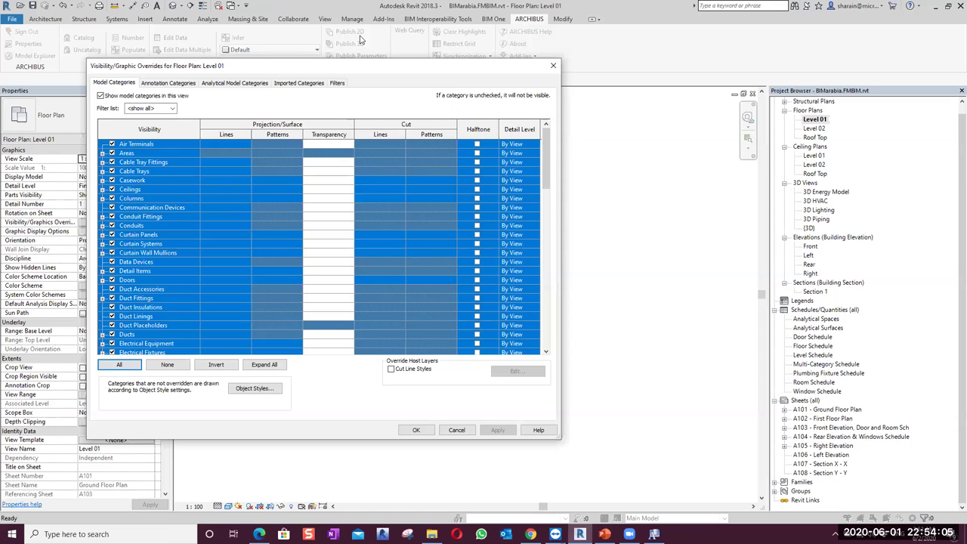
key("space")
scroll(475, 283, "down", 9)
left_click(474, 282)
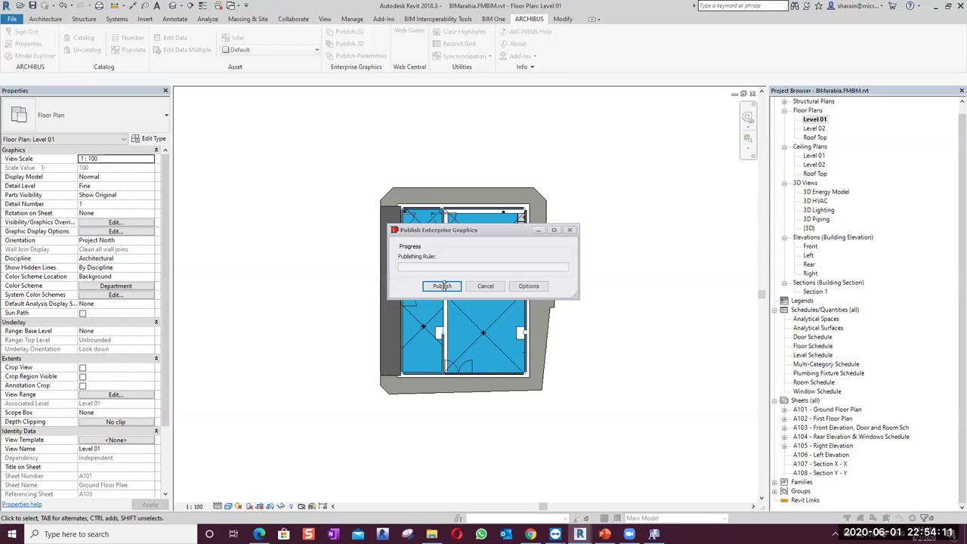
Publish the Level 01 plan as enterprise graphics to ARCHIBUS and dismiss the finished progress window
left_click(444, 286)
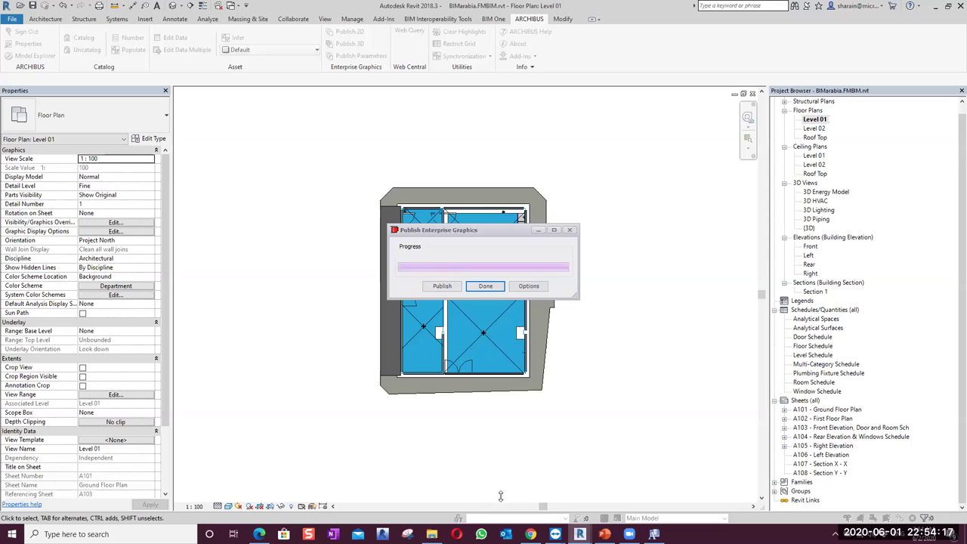
left_click(484, 285)
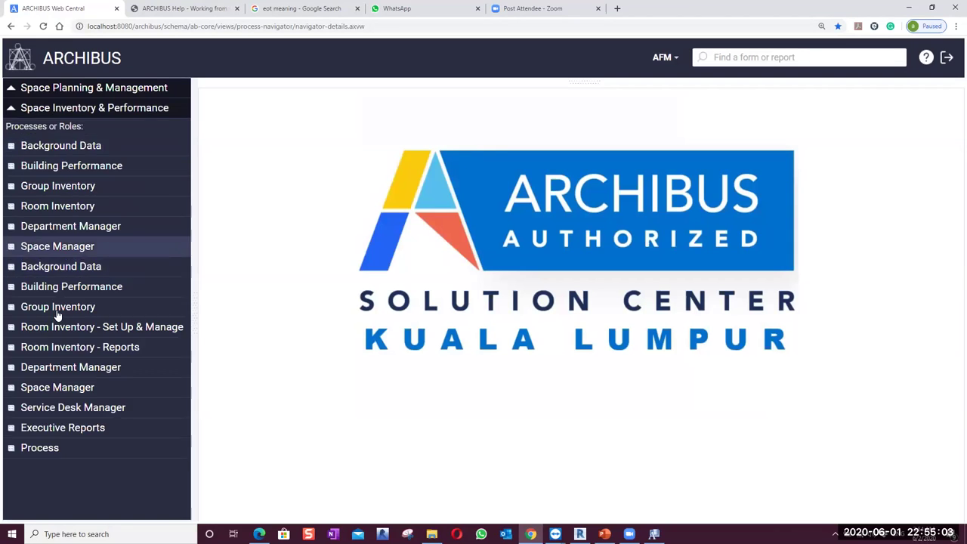
Open the Space Console, filter by building BIMA, and widen the Locations panel
left_click(45, 163)
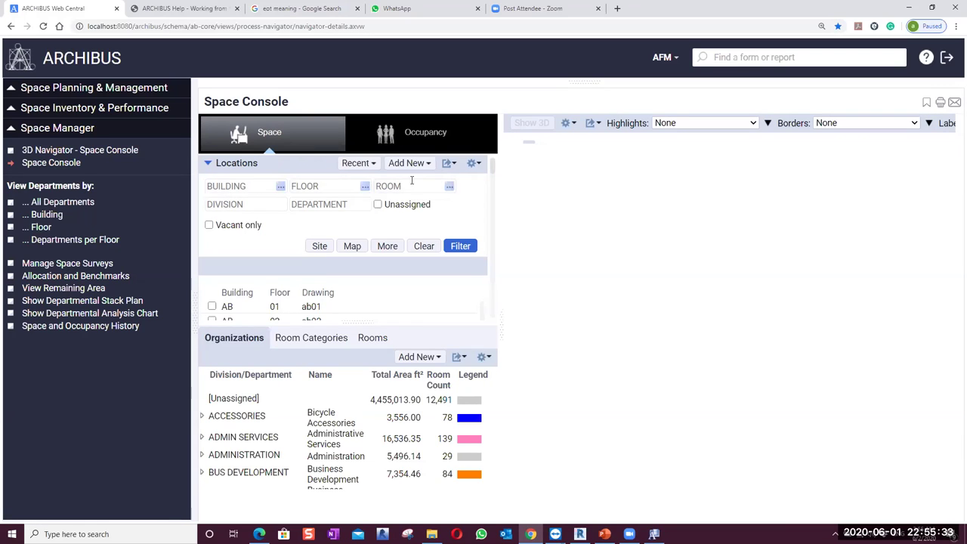
left_click(237, 187)
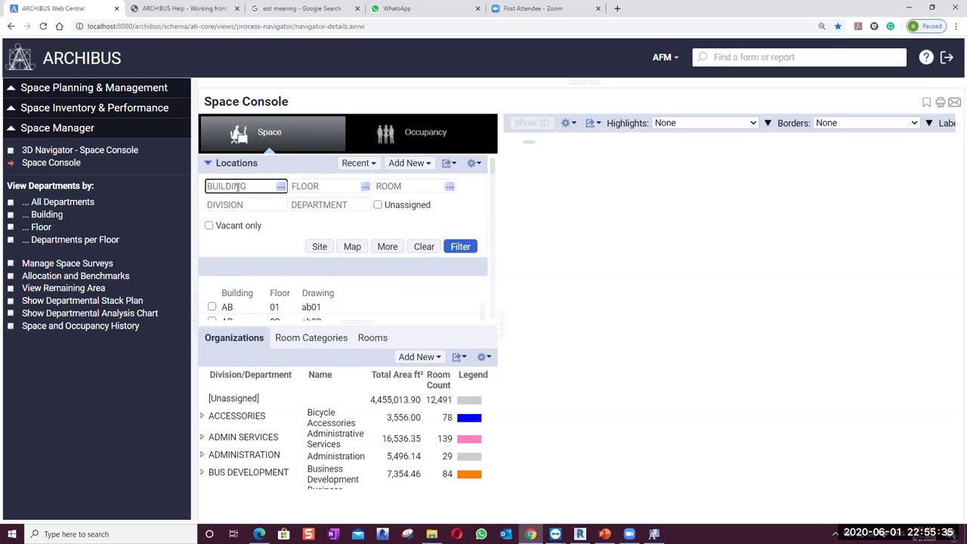
type("BIM")
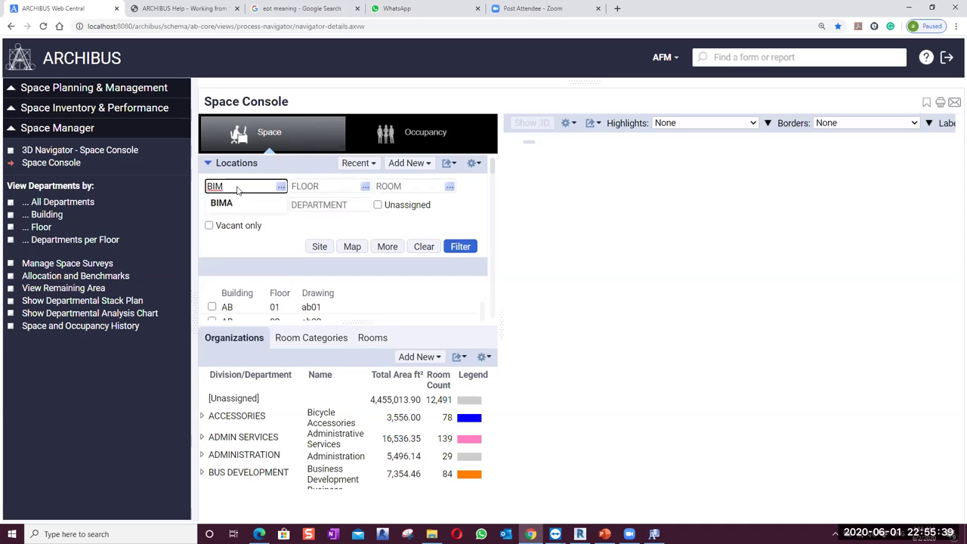
type("A")
left_click(458, 246)
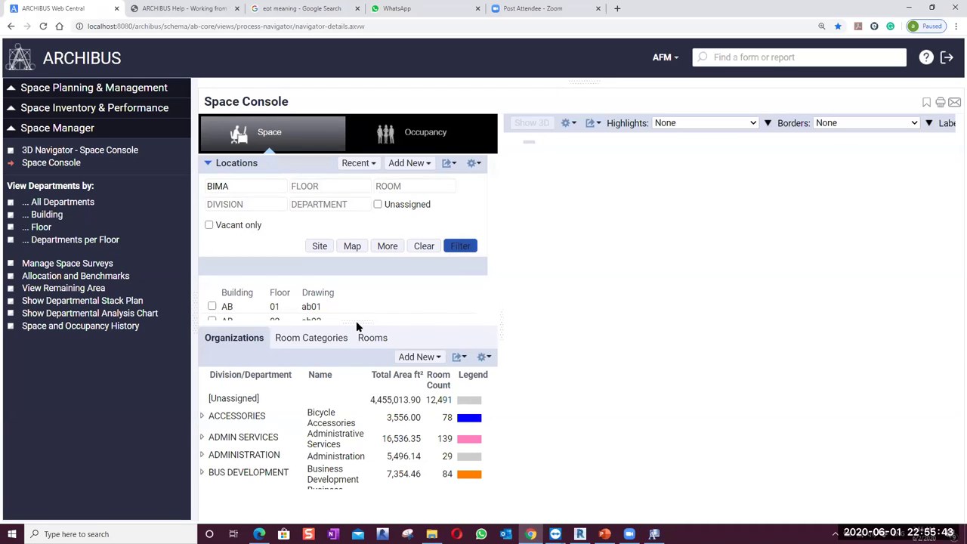
left_click_drag(500, 324, 627, 324)
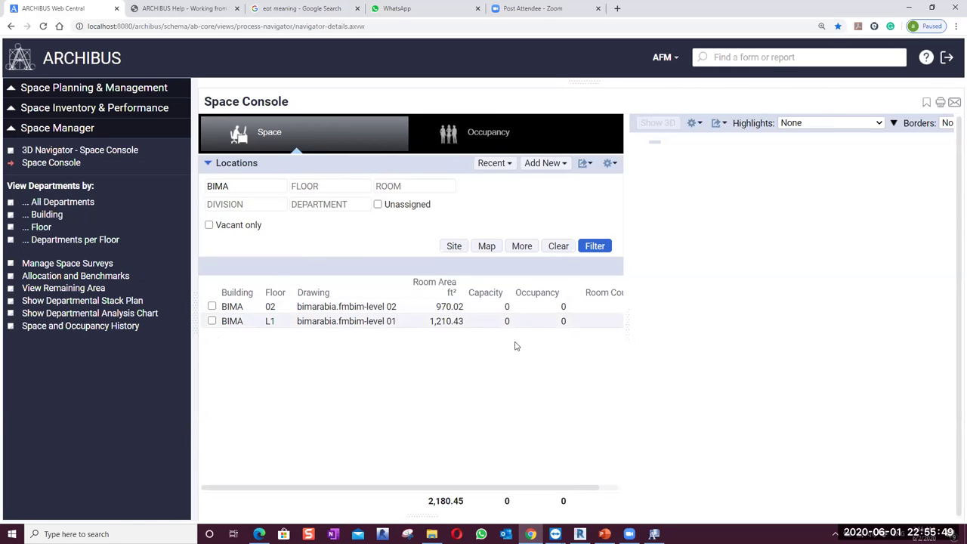
left_click_drag(627, 321, 705, 317)
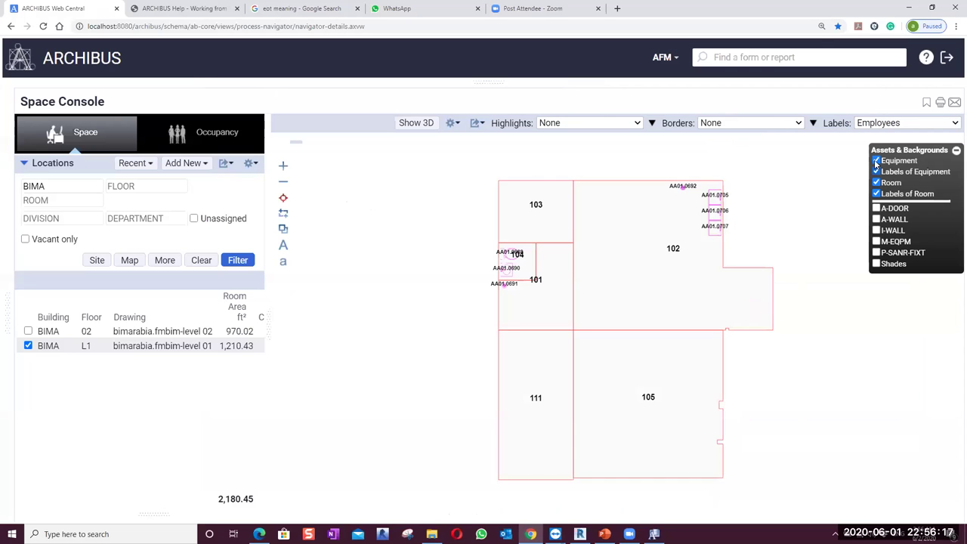
Hide equipment symbols and labels, add background layers, and select room 102 to view its area
left_click(876, 161)
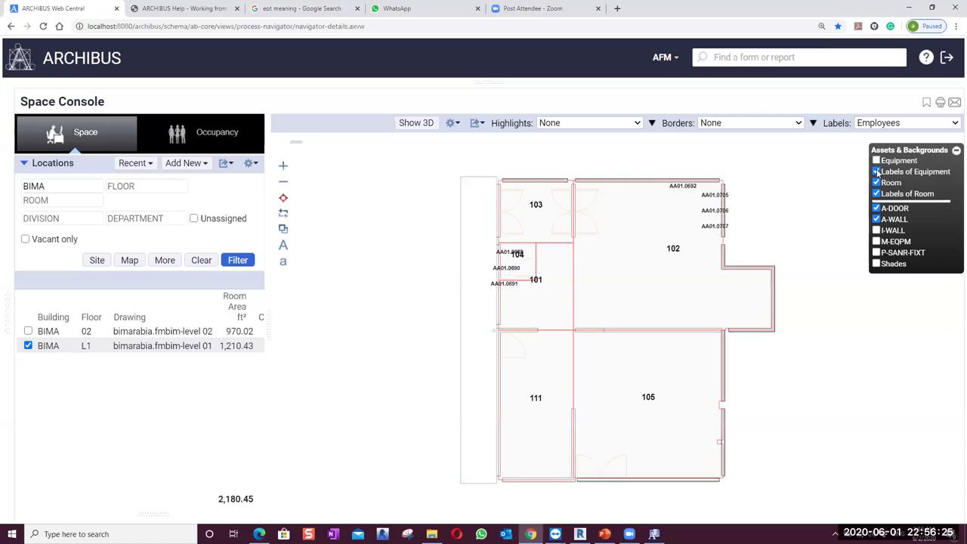
left_click(877, 172)
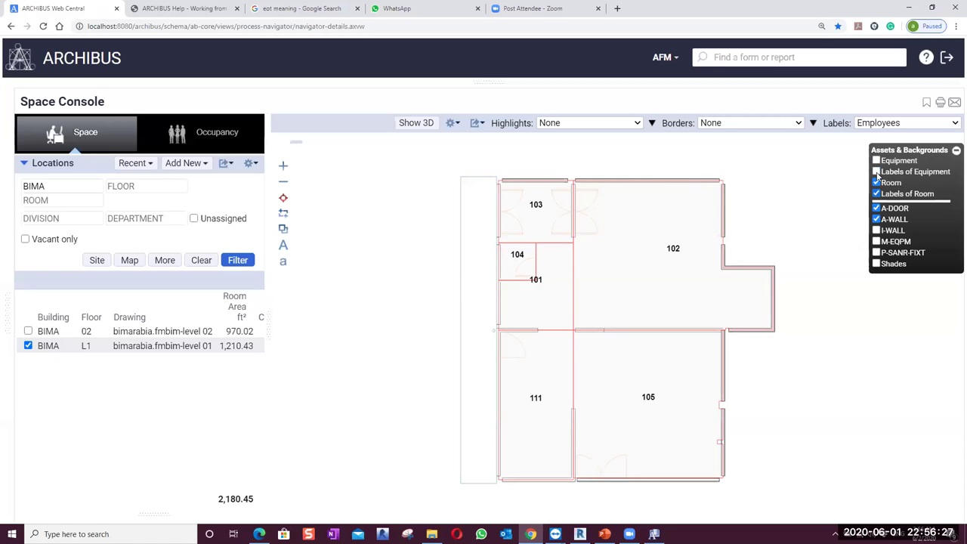
left_click(875, 229)
left_click(876, 241)
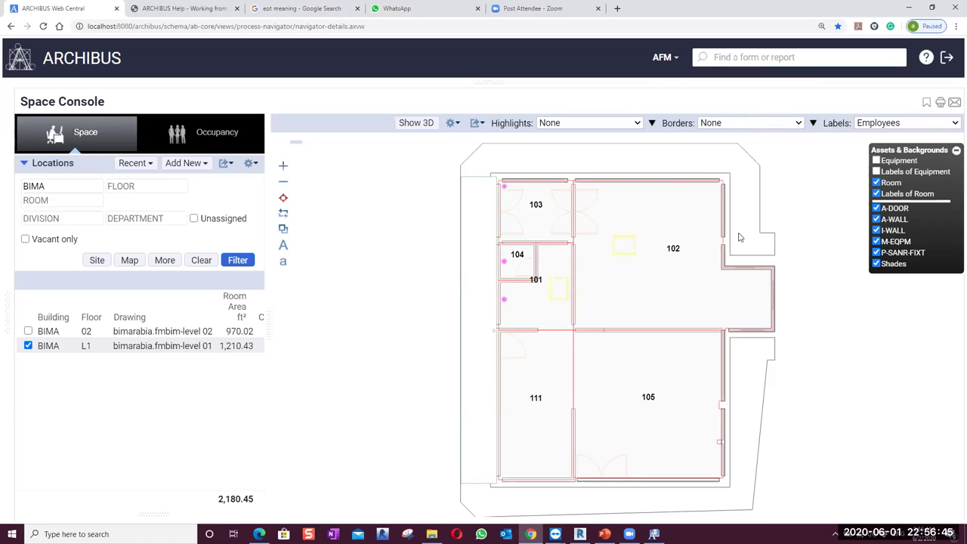
left_click(612, 195)
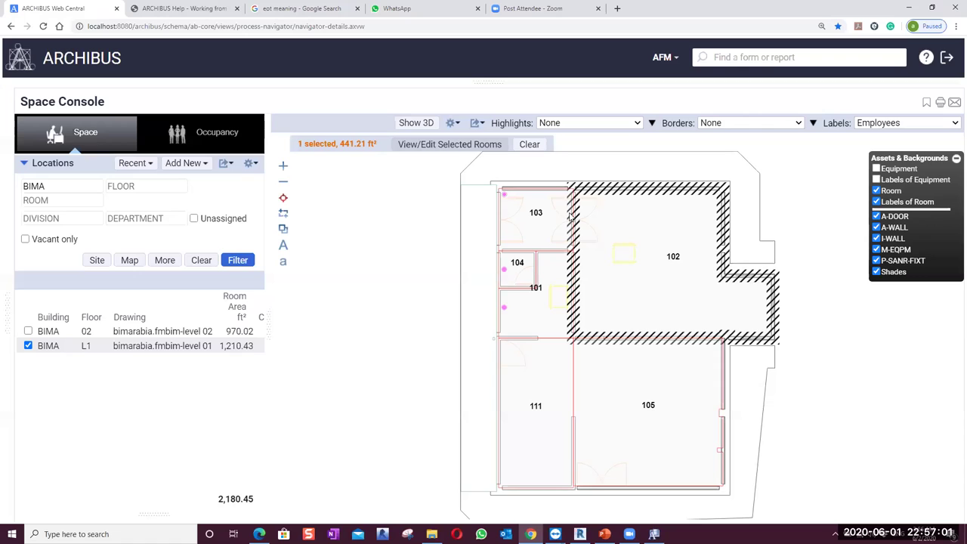
Deselect room 102 and turn equipment symbols and labels back on
left_click(571, 217)
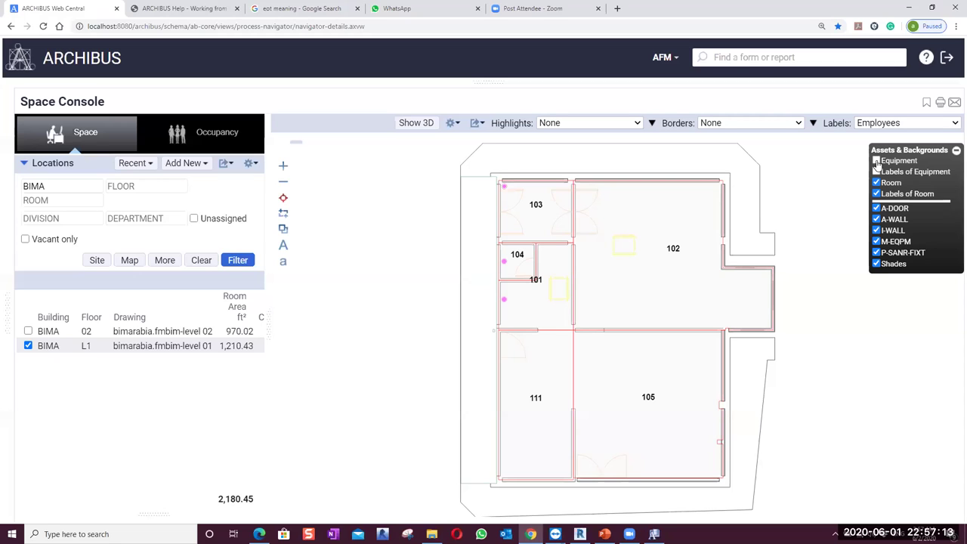
left_click(876, 161)
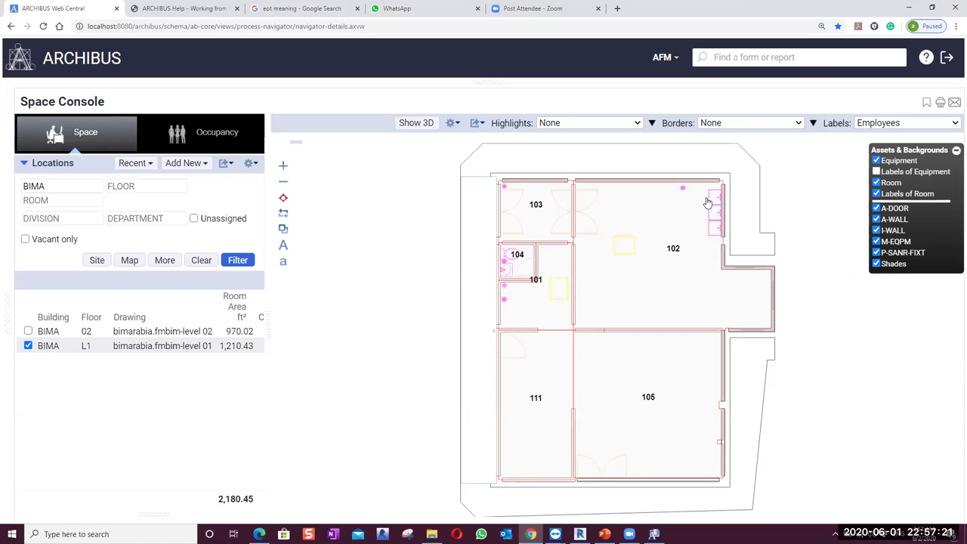
left_click(876, 171)
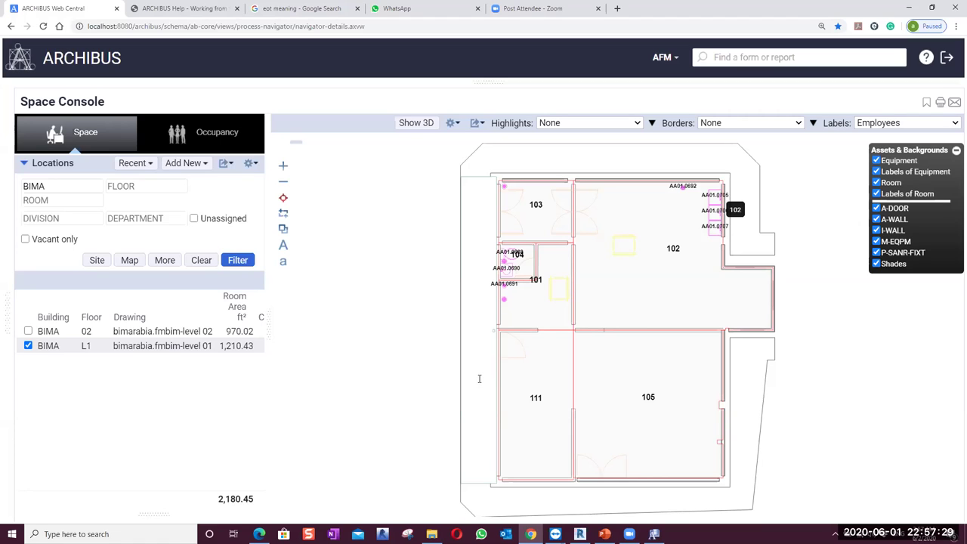
Zoom the plan and hide the Labels of Equipment layer
scroll(518, 217, "up", 3)
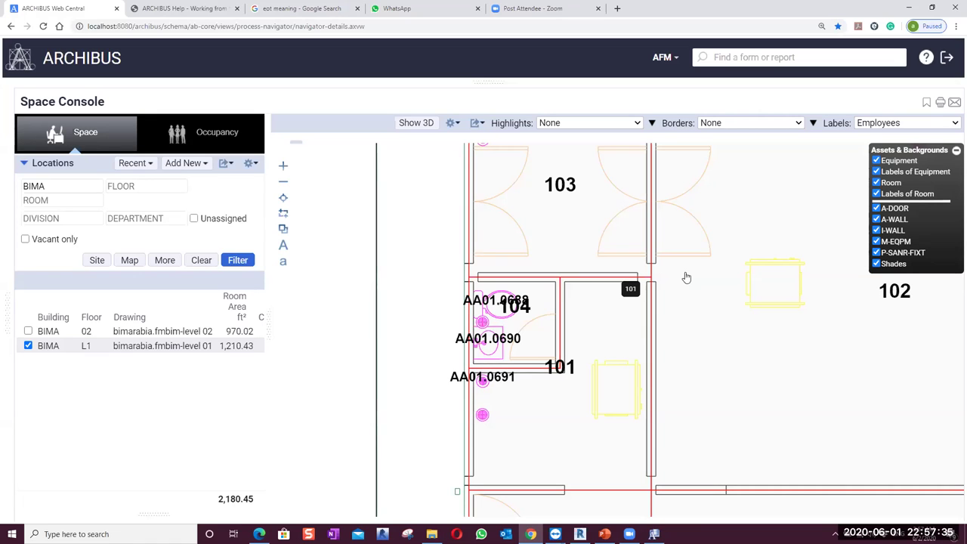
scroll(654, 304, "down", 3)
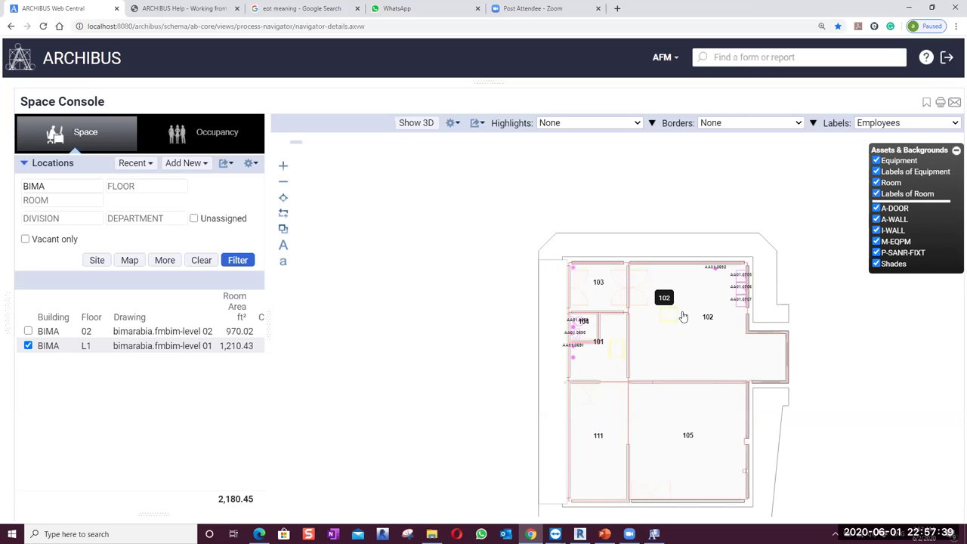
scroll(568, 326, "up", 1)
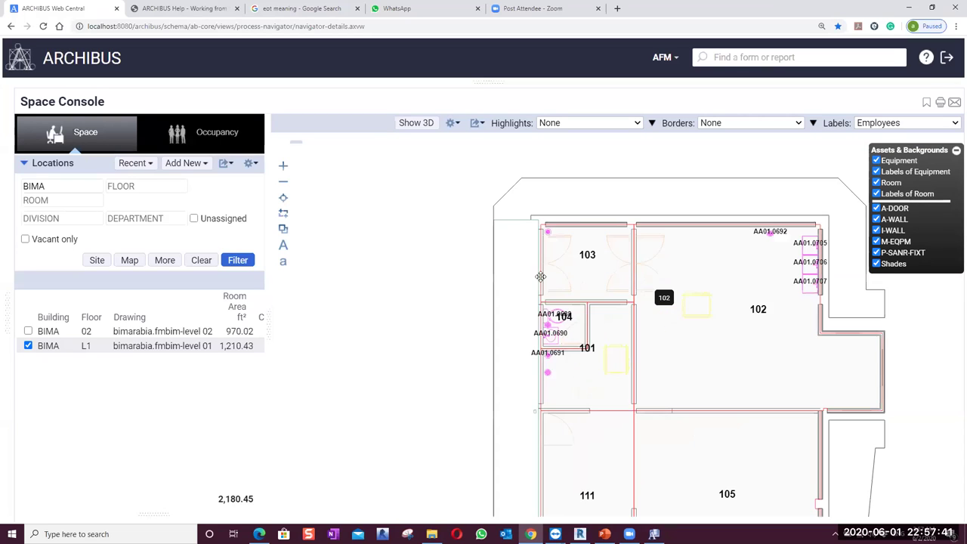
scroll(541, 277, "up", 2)
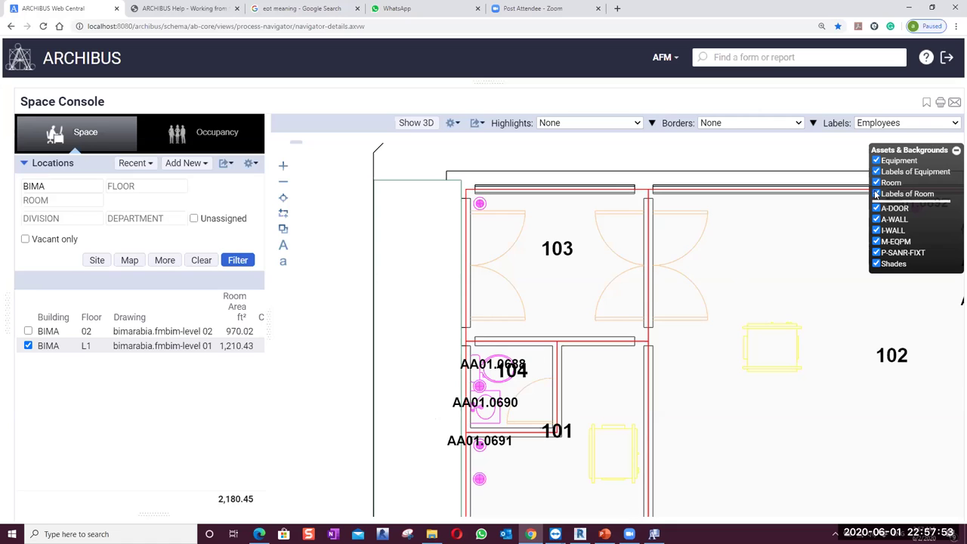
left_click(876, 172)
left_click(876, 174)
left_click(876, 172)
left_click(876, 173)
left_click(876, 172)
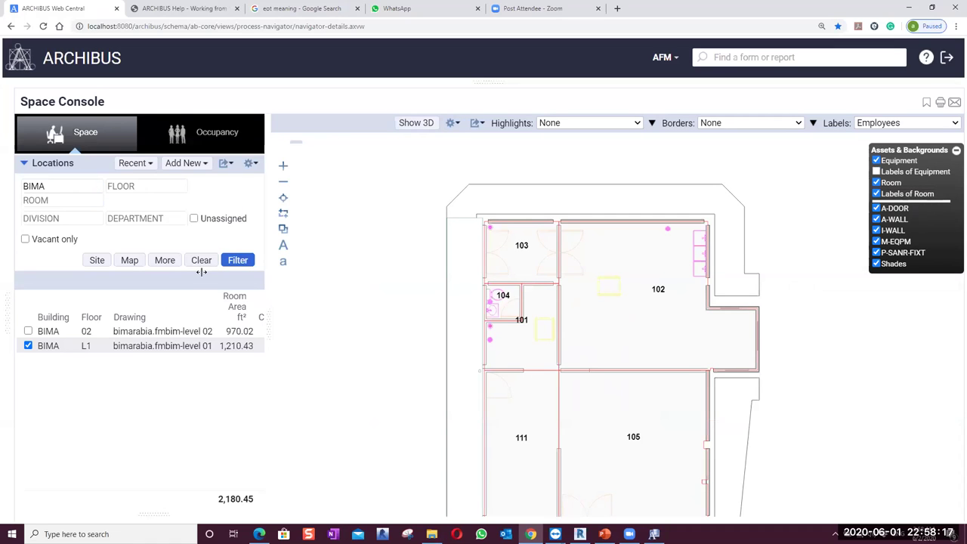
scroll(742, 252, "down", 1)
scroll(635, 302, "up", 1)
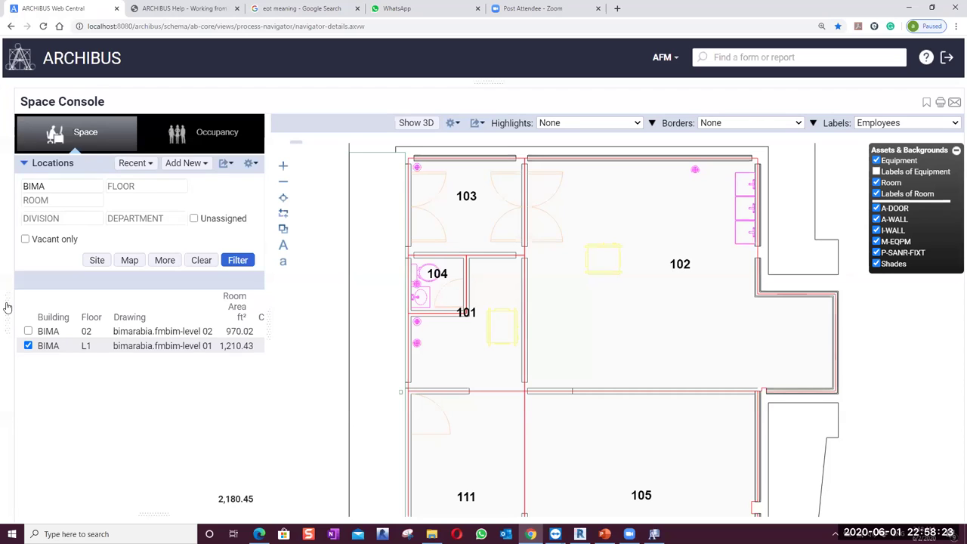
In the 3D Navigator, filter rooms by 111 and load BIMA level L1 as a 3D model
mouse_move(7, 306)
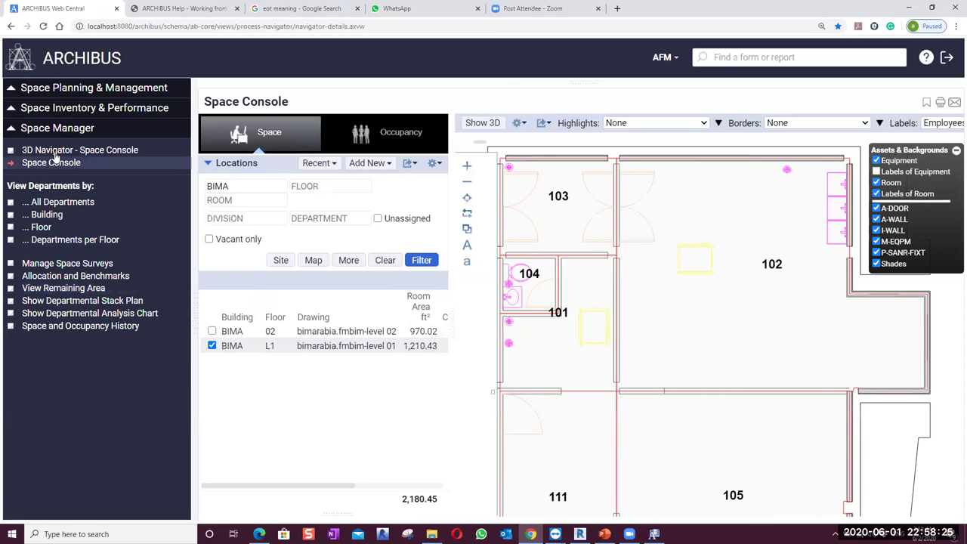
left_click(55, 153)
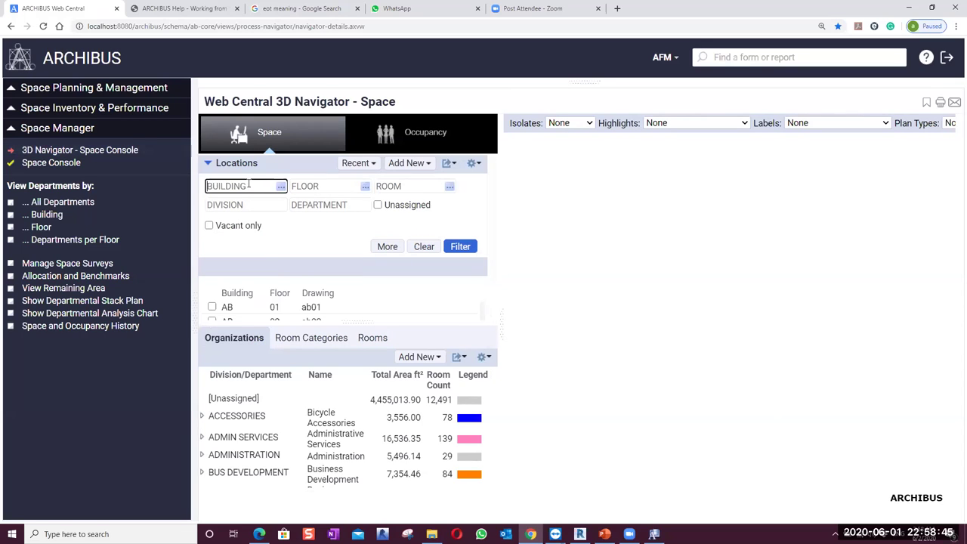
left_click(249, 182)
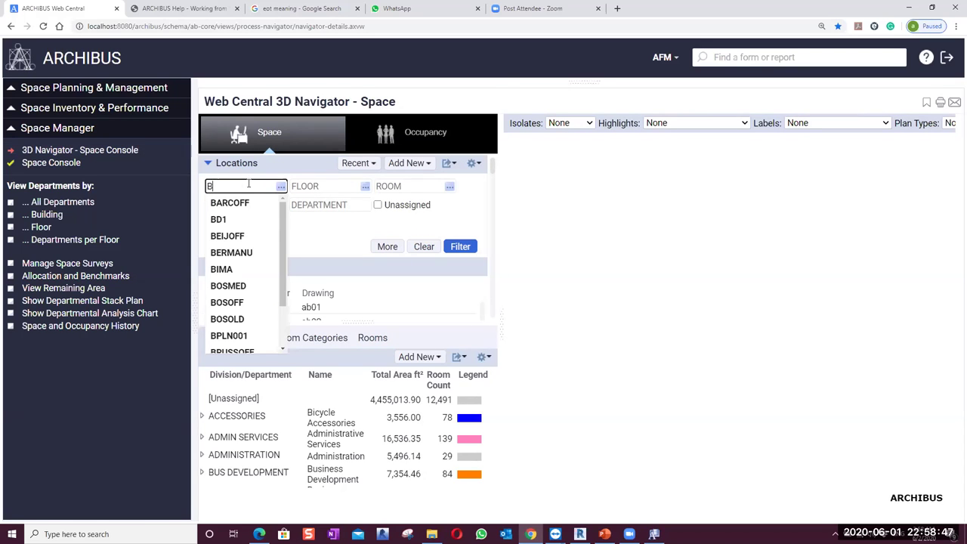
key("Escape")
left_click(398, 184)
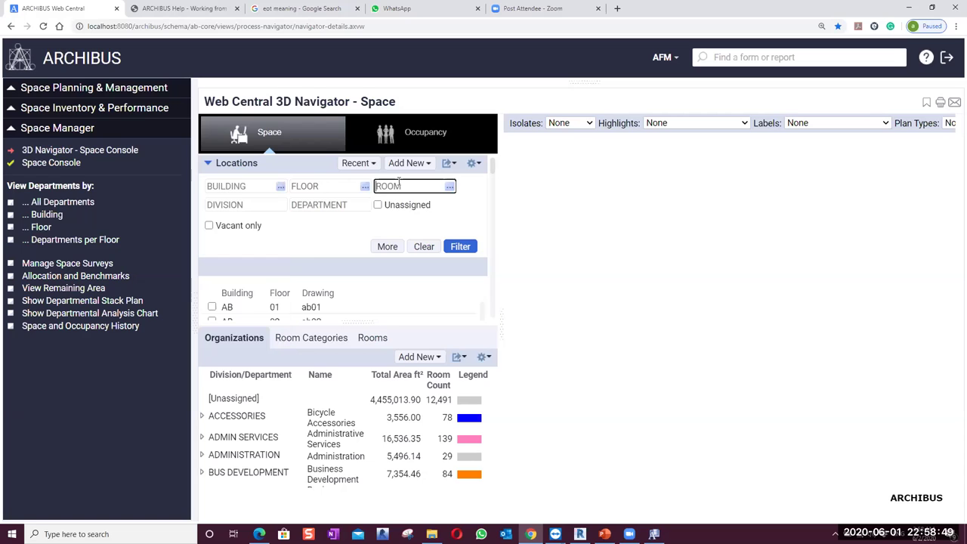
type("111")
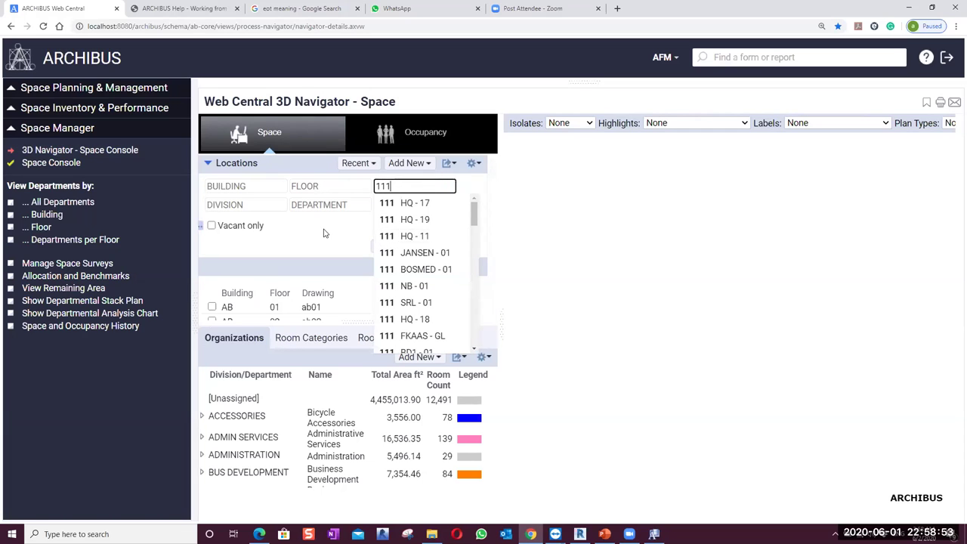
left_click(519, 269)
left_click(469, 251)
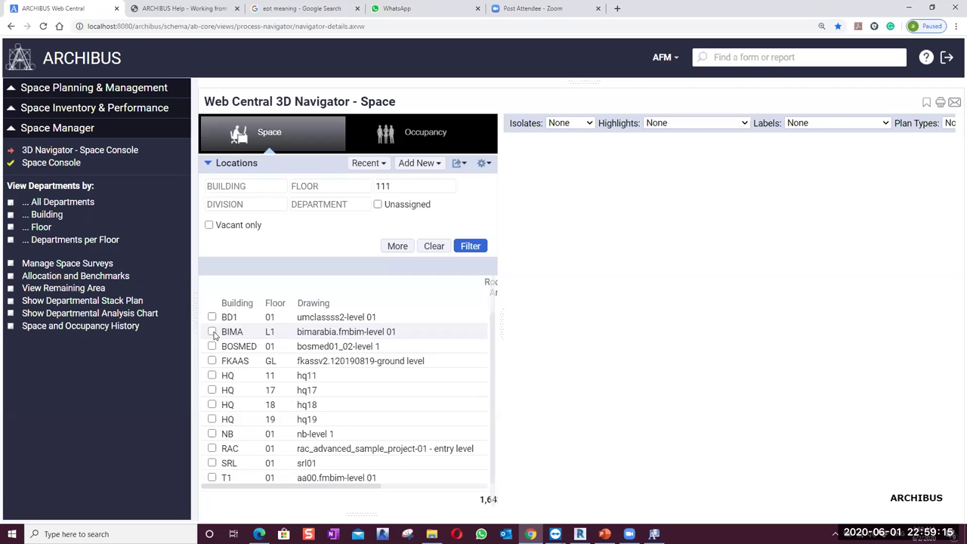
left_click(212, 333)
left_click_drag(628, 406, 770, 346)
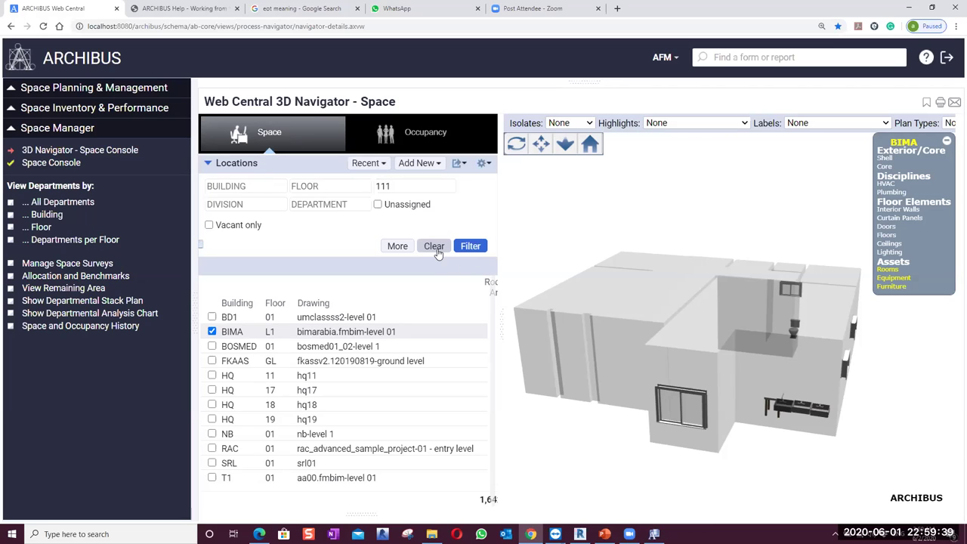
Clear the location filter, filter on building BIMA, and list its floors 02 and L1
left_click(435, 247)
left_click(210, 187)
type("BIM")
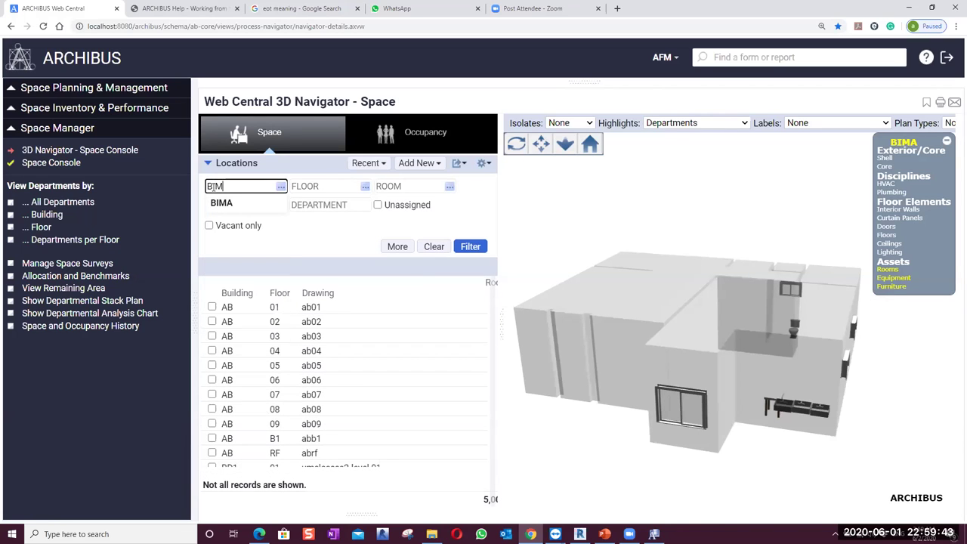
left_click(221, 201)
left_click(478, 248)
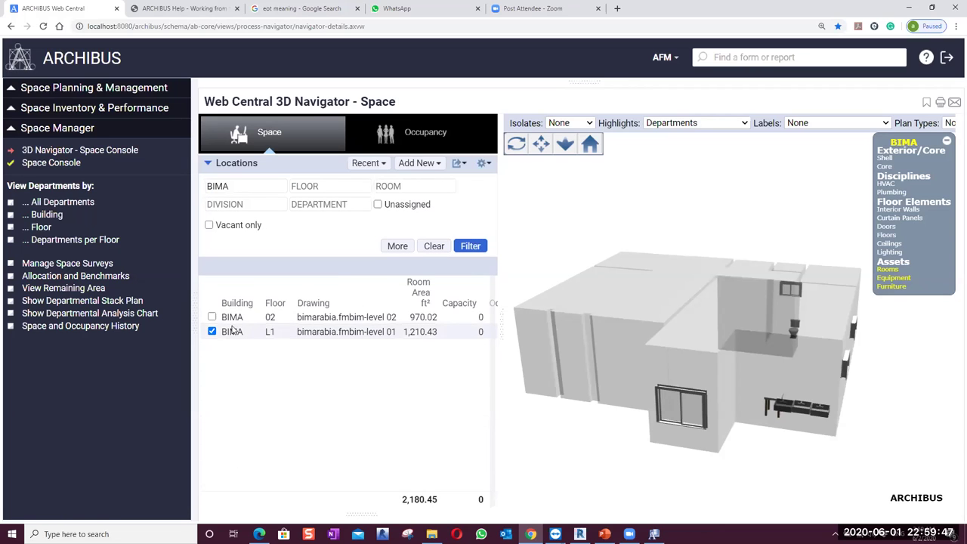
scroll(725, 344, "down", 5)
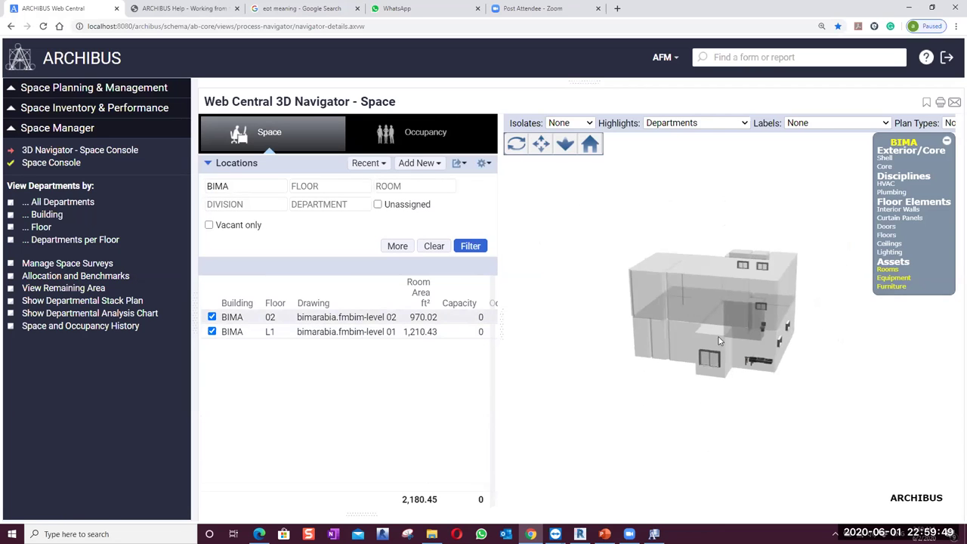
Show the shell and core, enlarge the 3D view, and toggle the doors layer while orbiting
left_click_drag(602, 340, 855, 200)
left_click(881, 165)
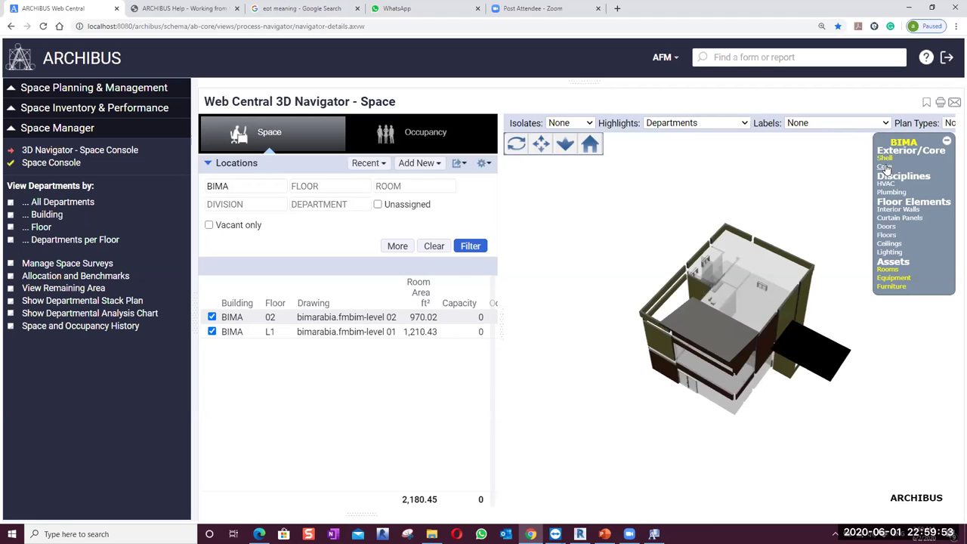
left_click_drag(596, 329, 603, 277)
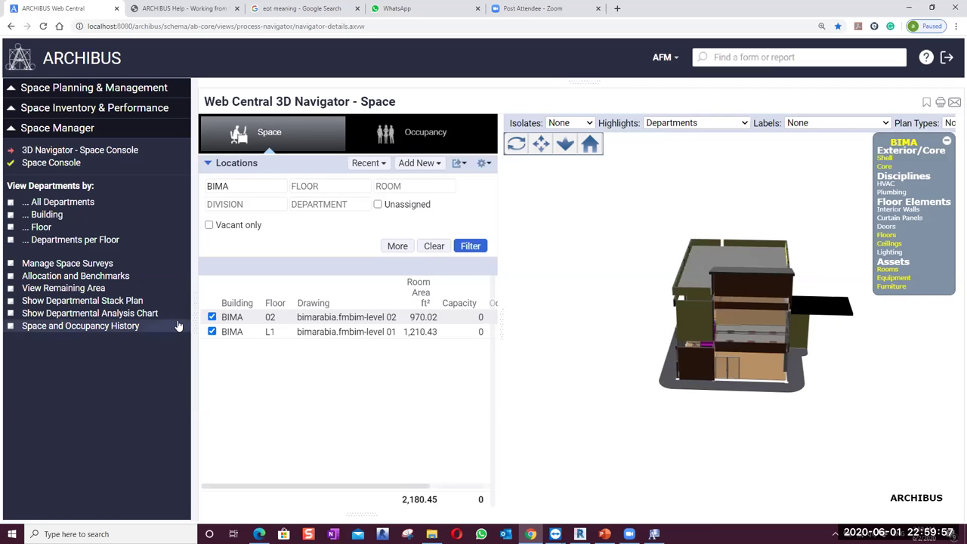
left_click(194, 317)
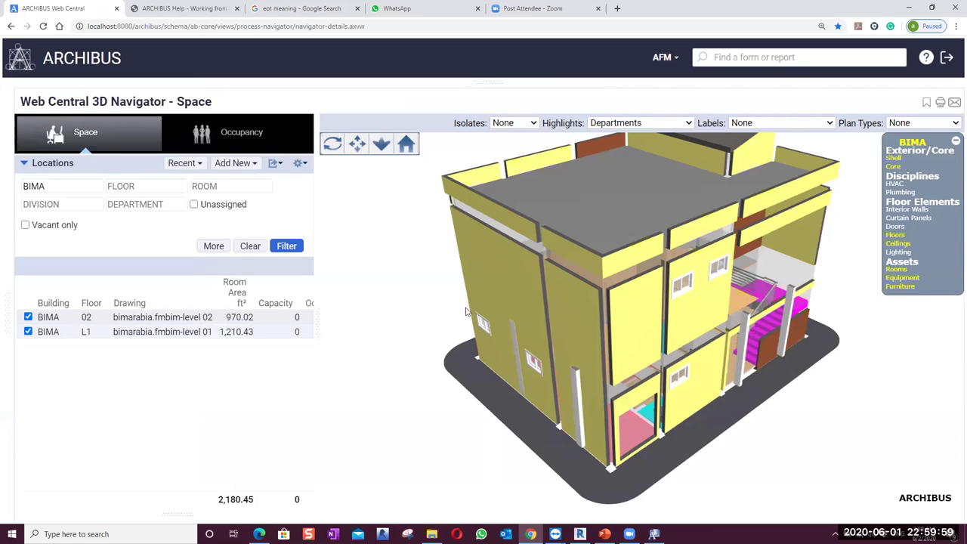
left_click_drag(434, 326, 688, 301)
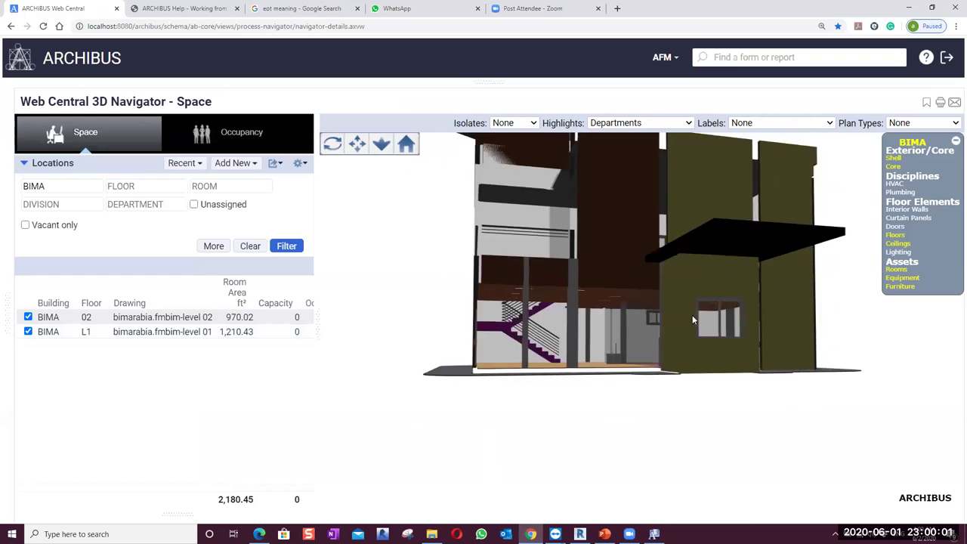
left_click(895, 225)
left_click_drag(641, 383, 657, 378)
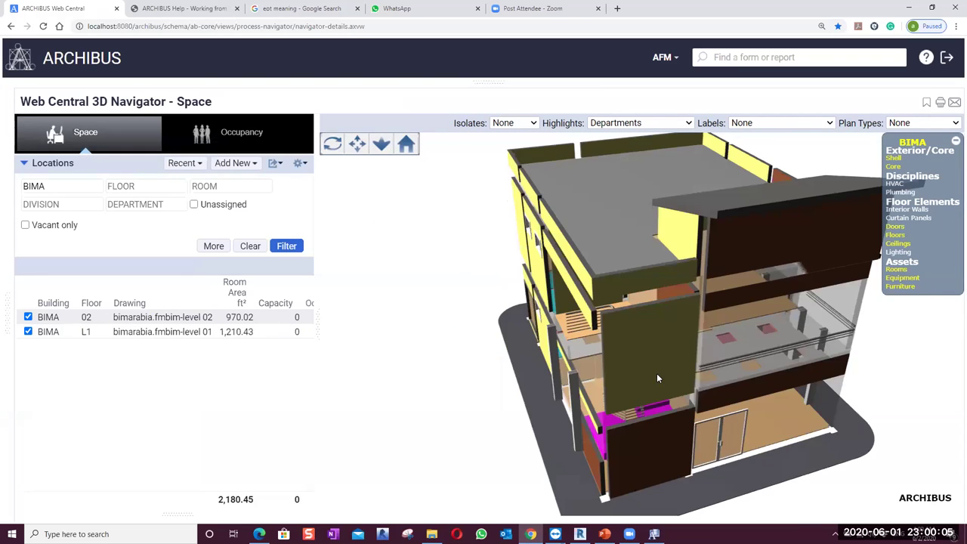
left_click(895, 226)
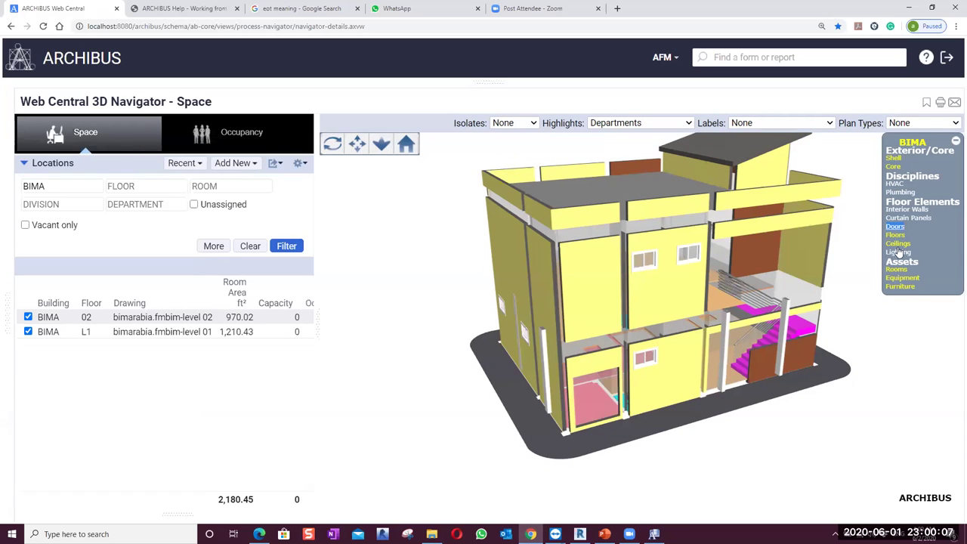
Show the furniture, HVAC and plumbing layers; hide the shell walls, floors and room volumes
left_click(899, 286)
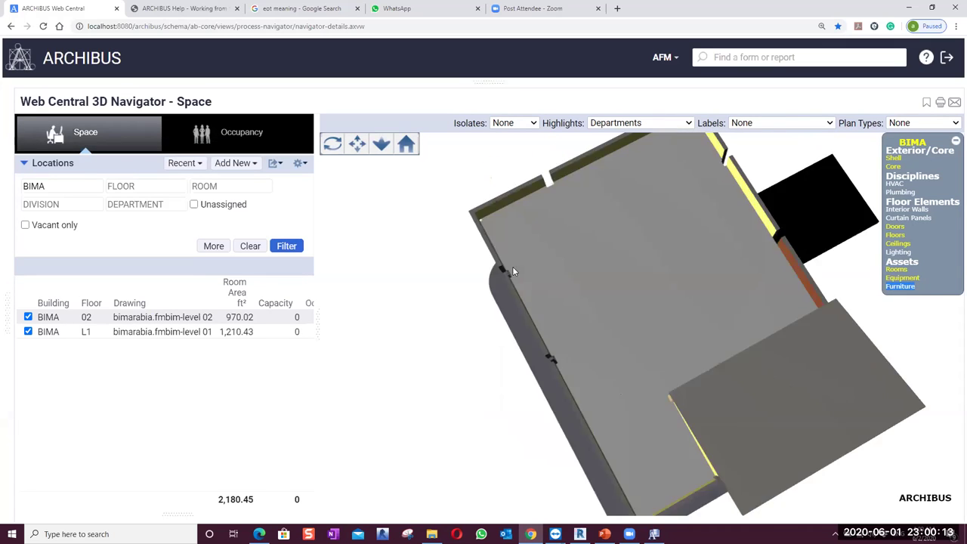
left_click(899, 184)
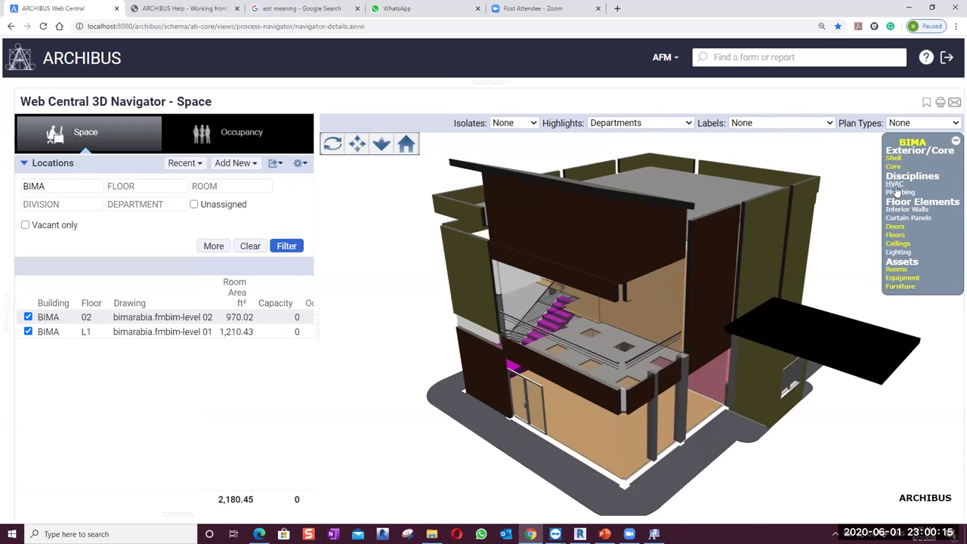
left_click(897, 192)
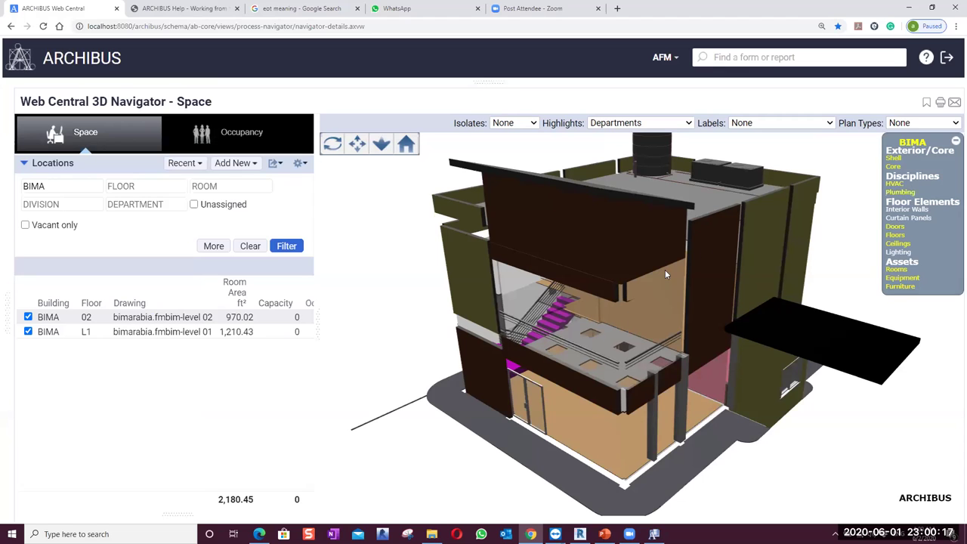
left_click(892, 158)
left_click(893, 167)
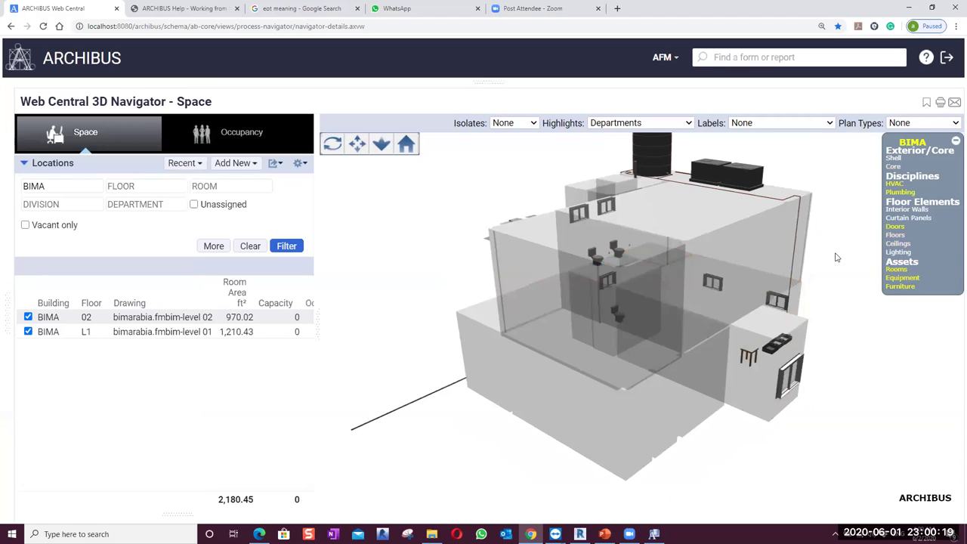
left_click(896, 269)
Orbit around the exposed ducts and water tank, dismissing the tank's options menu
left_click_drag(857, 304, 893, 334)
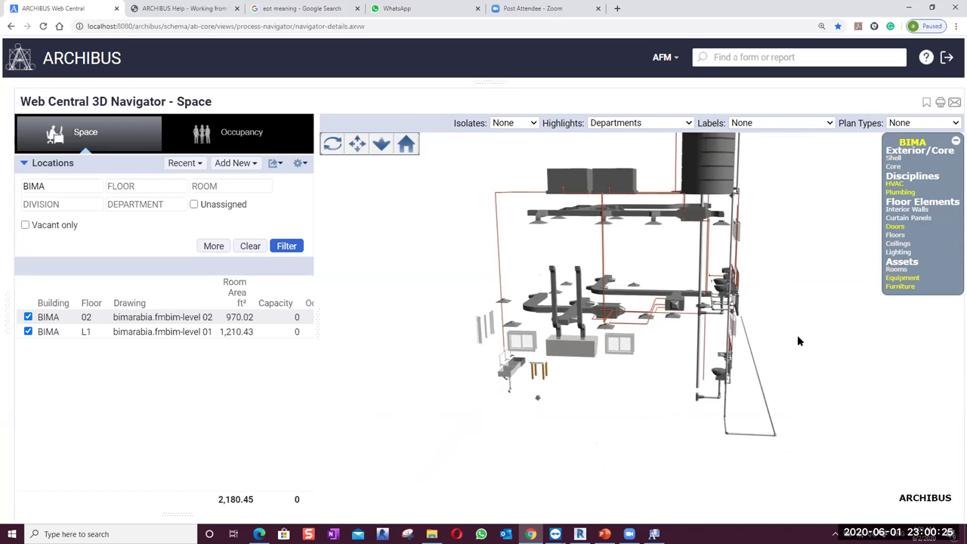
left_click_drag(653, 366, 718, 376)
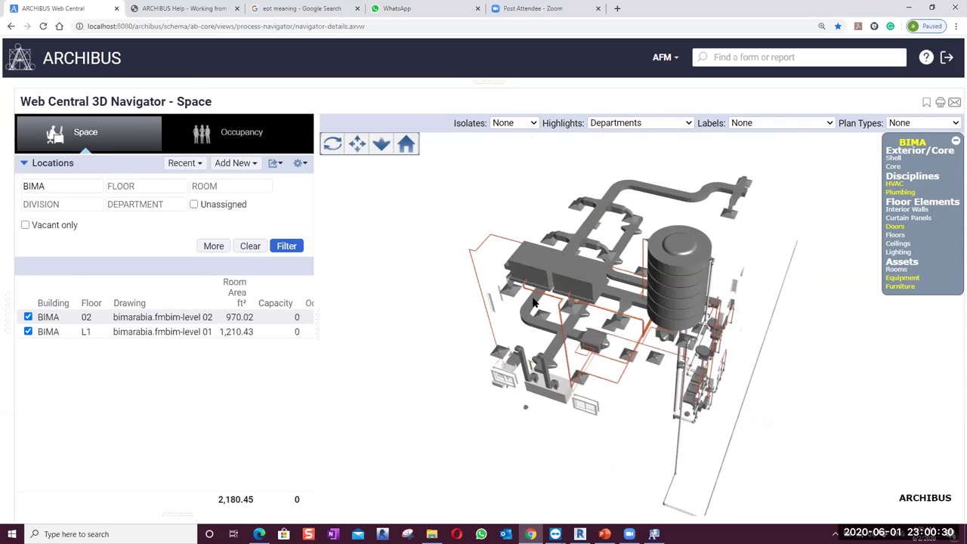
right_click(662, 273)
left_click(377, 288)
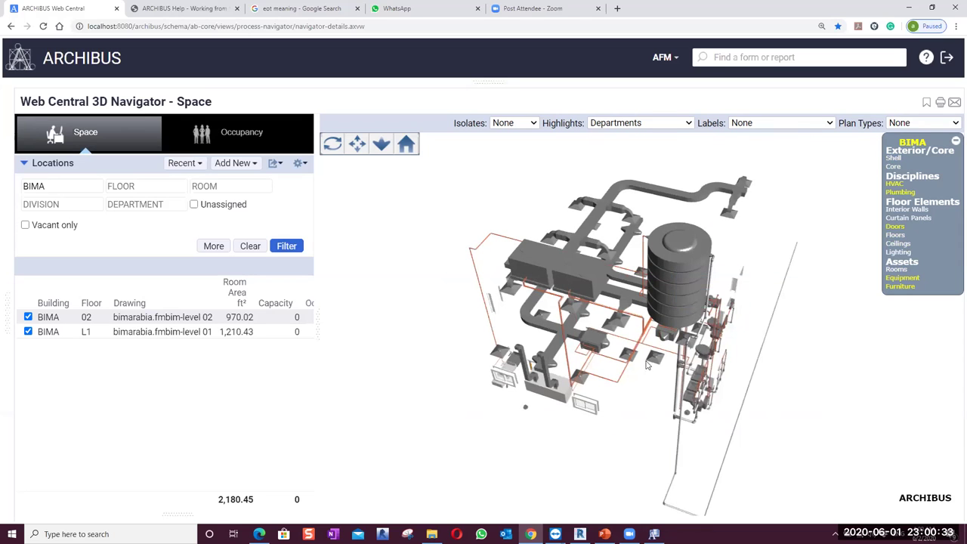
left_click_drag(637, 381, 746, 424)
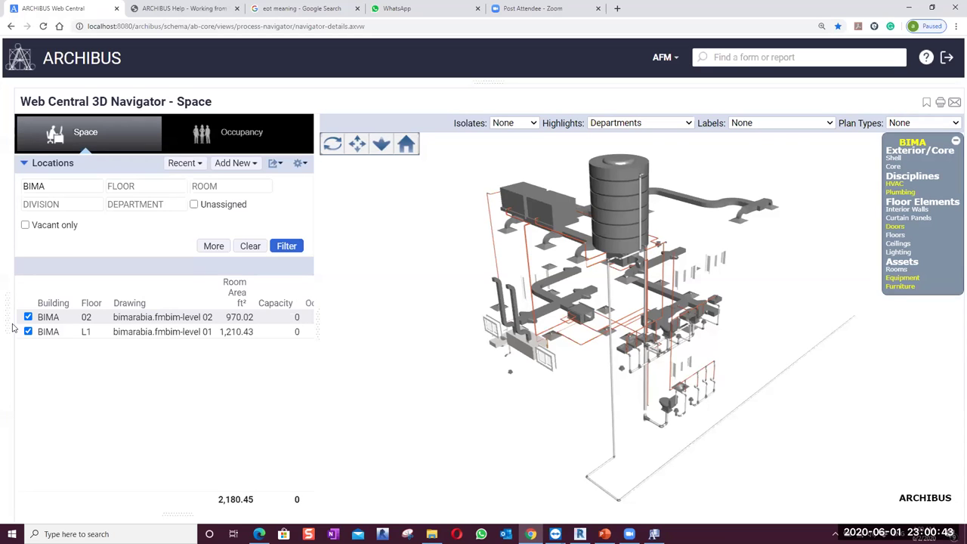
Collapse the Space Manager tasks and expand the Environmental & Risk Management applications
left_click(7, 320)
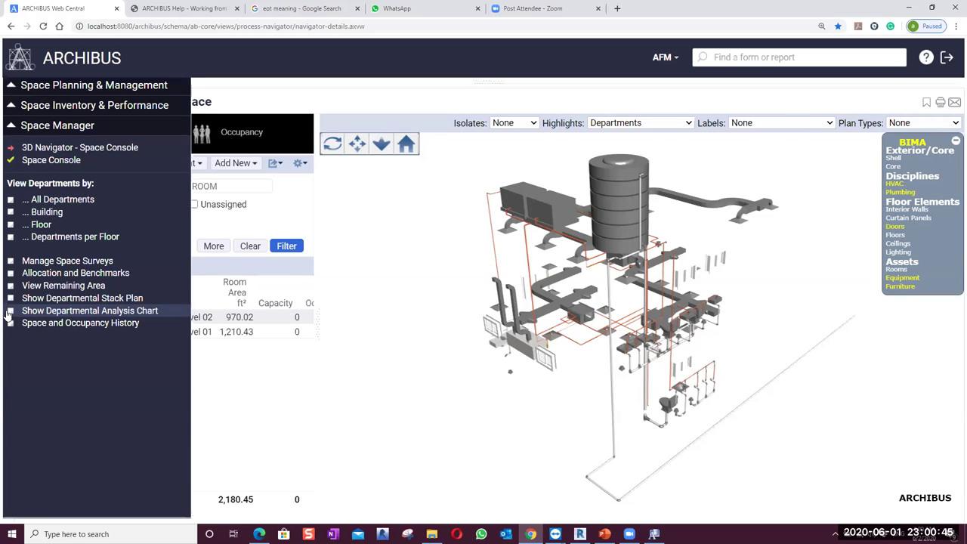
left_click(22, 127)
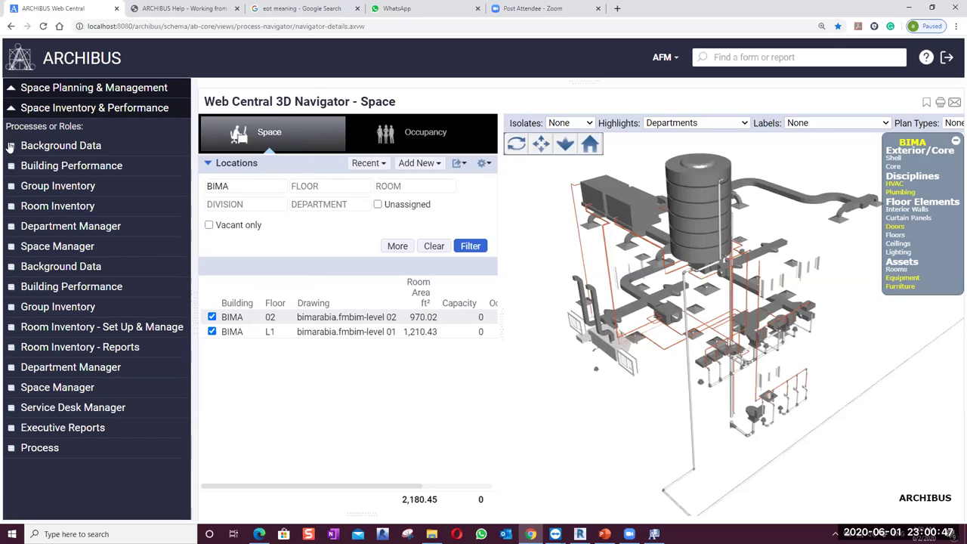
left_click(9, 108)
left_click(10, 92)
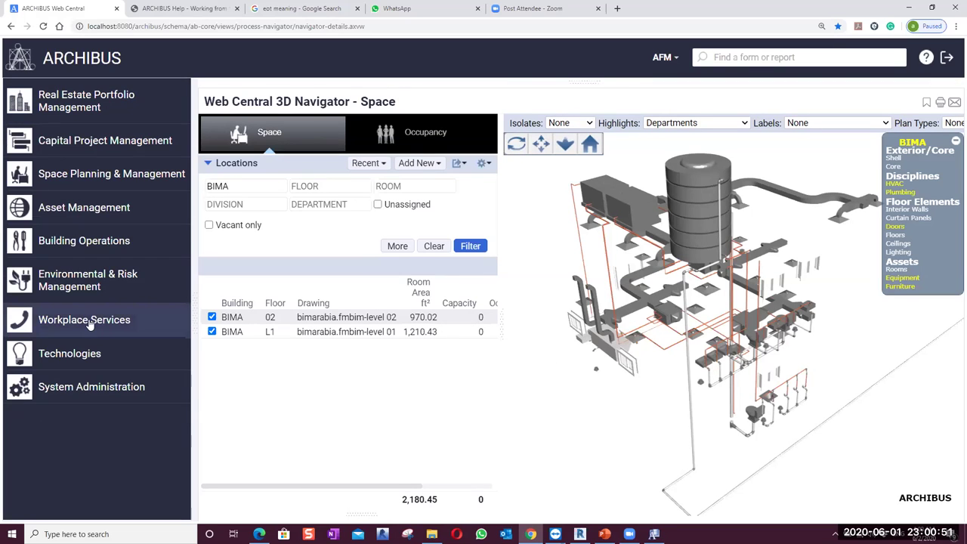
left_click(80, 283)
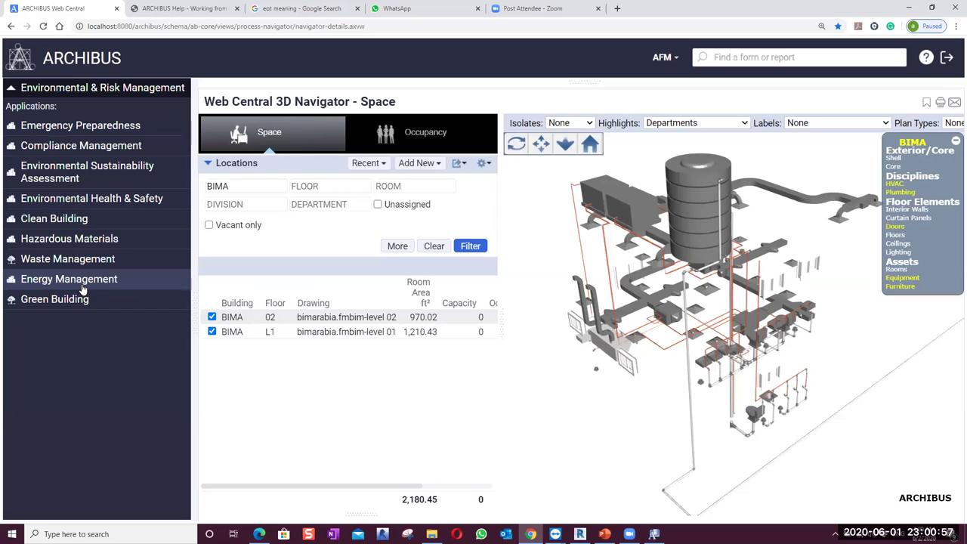
left_click(12, 94)
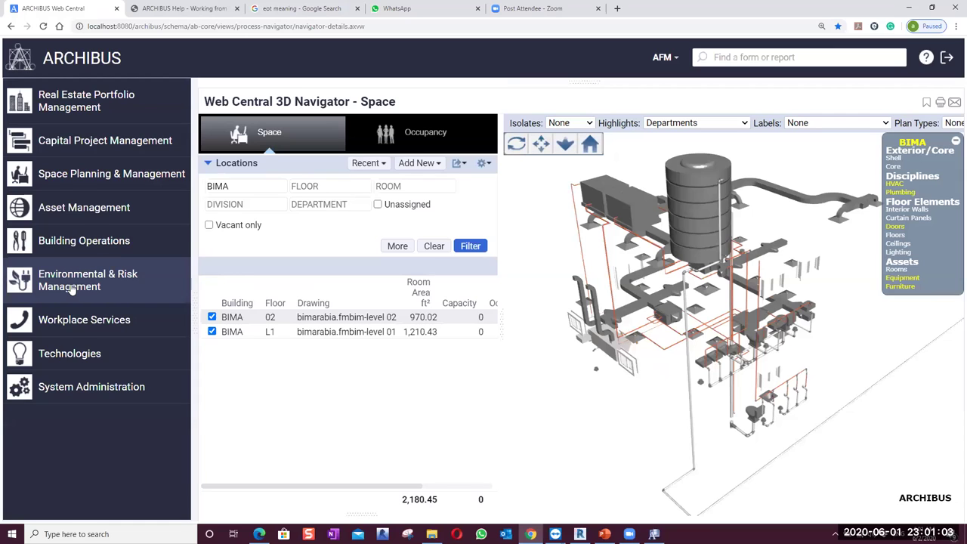
left_click(70, 290)
left_click(12, 95)
left_click(56, 284)
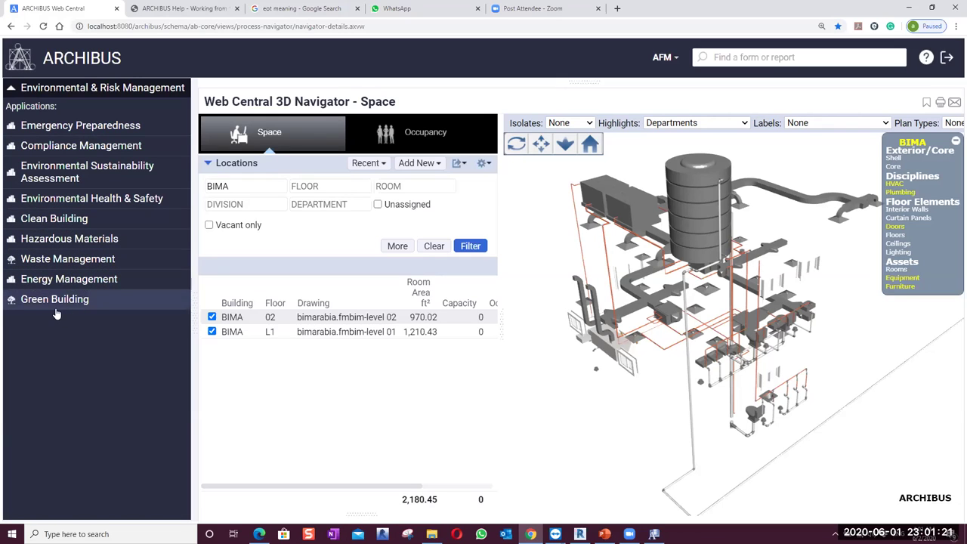
Open Green Building and list the Scoring - Review reports after glancing at Scoring - Track
left_click(56, 309)
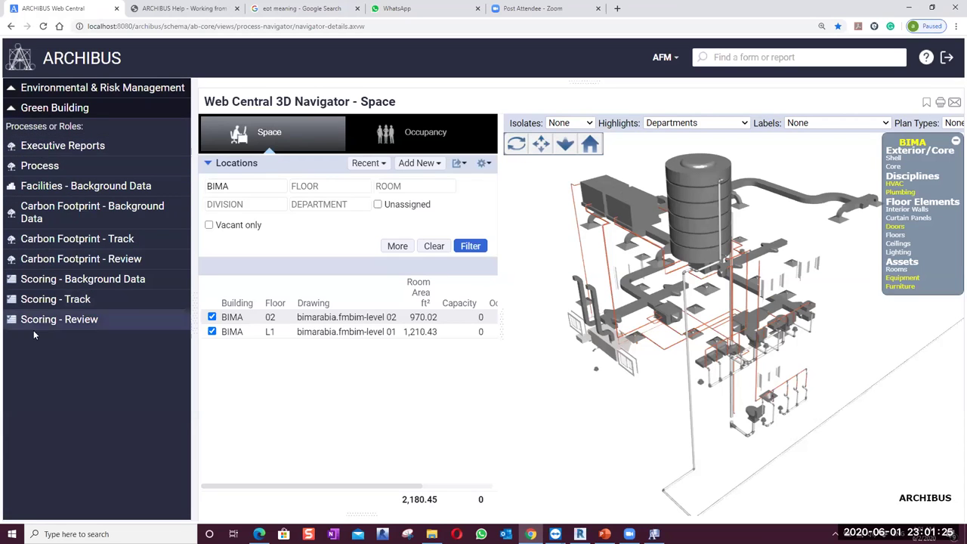
left_click(43, 303)
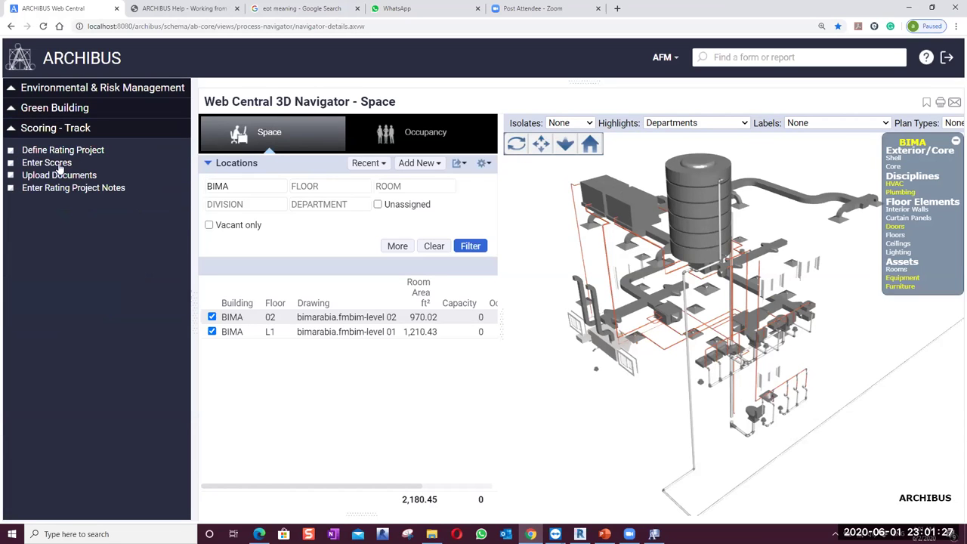
left_click(53, 132)
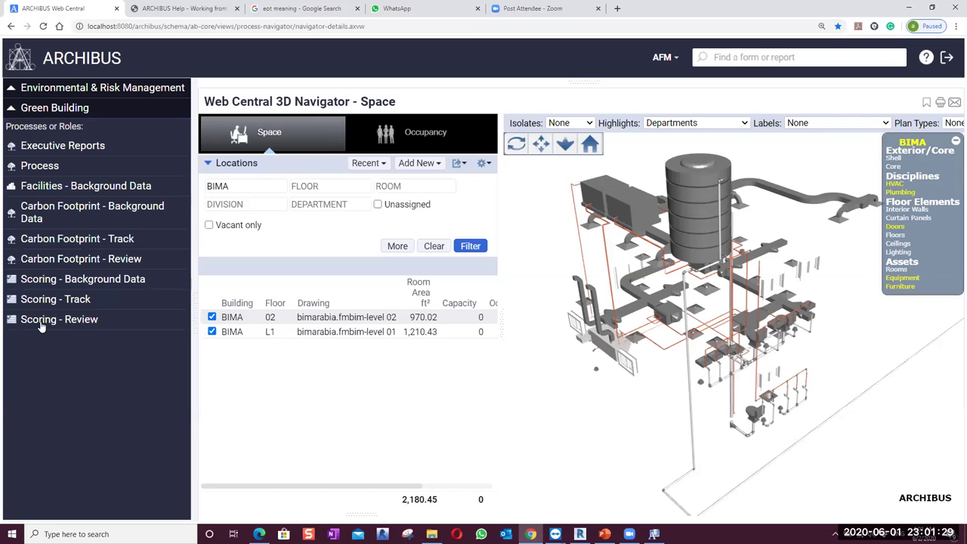
left_click(43, 320)
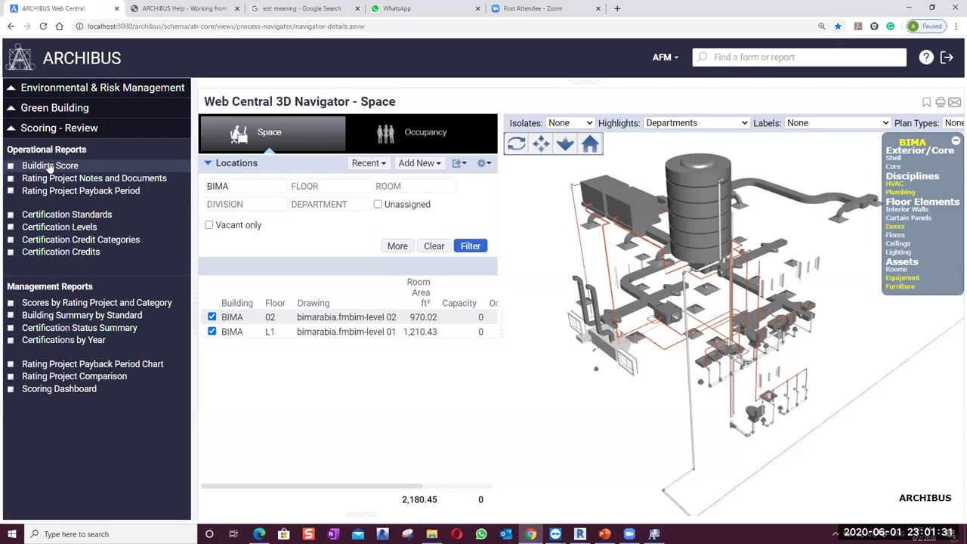
Widen the Building Score grid and review JACQUES 2011 GOLD credits: self score 75, official 69
left_click(50, 166)
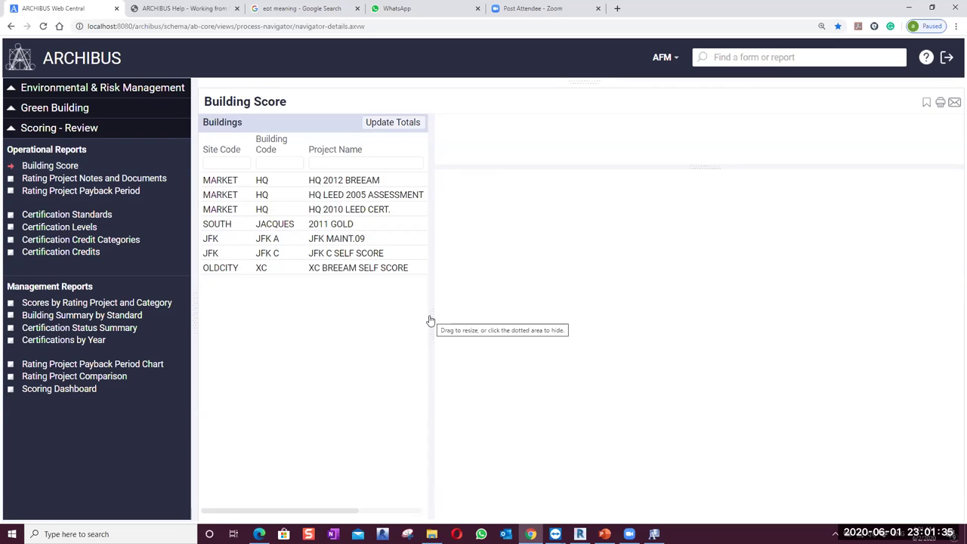
left_click_drag(429, 318, 529, 320)
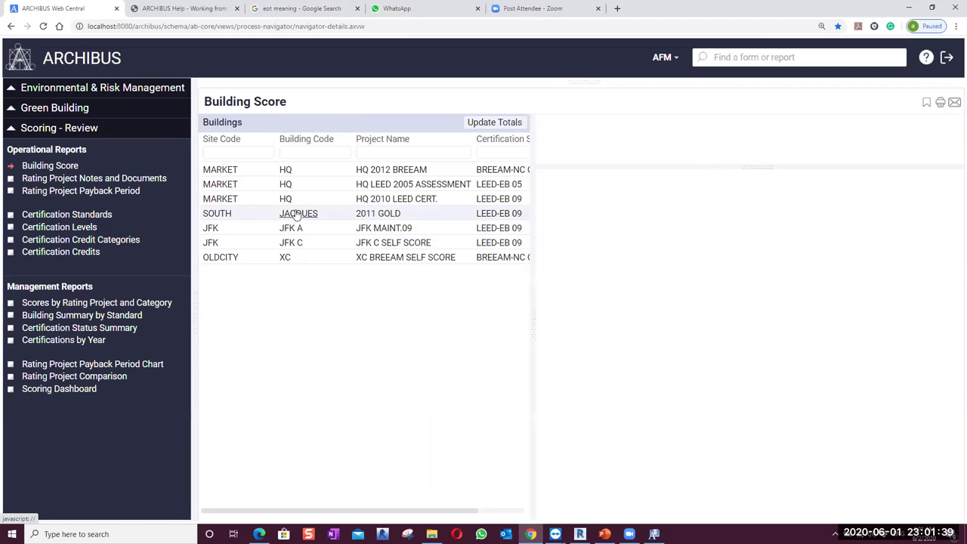
left_click(296, 213)
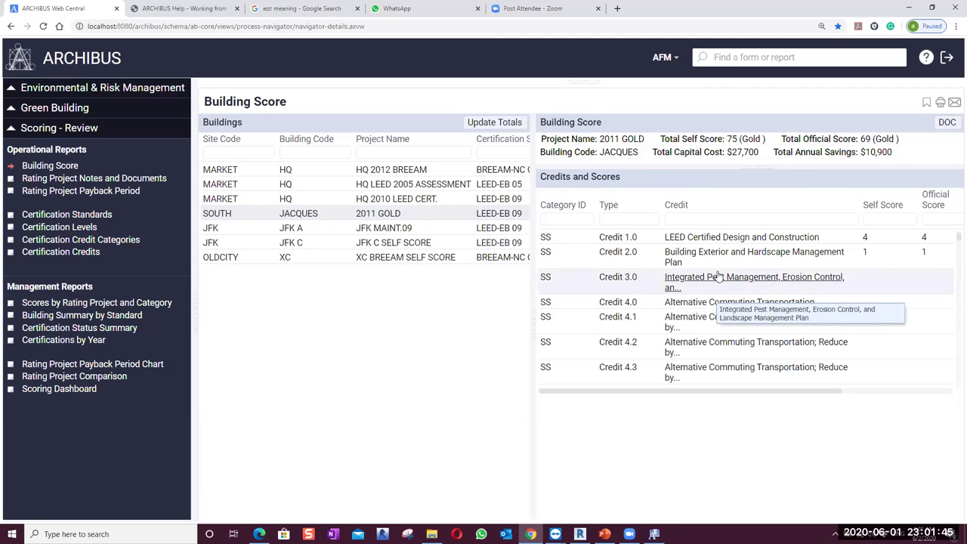
scroll(710, 276, "down", 3)
scroll(719, 275, "down", 10)
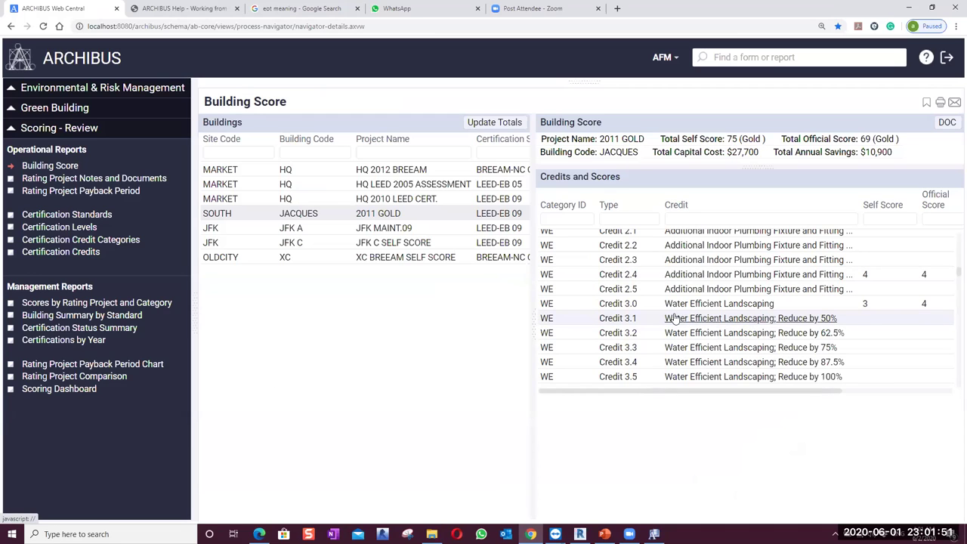
scroll(674, 315, "down", 2)
scroll(675, 317, "down", 2)
scroll(674, 317, "up", 4)
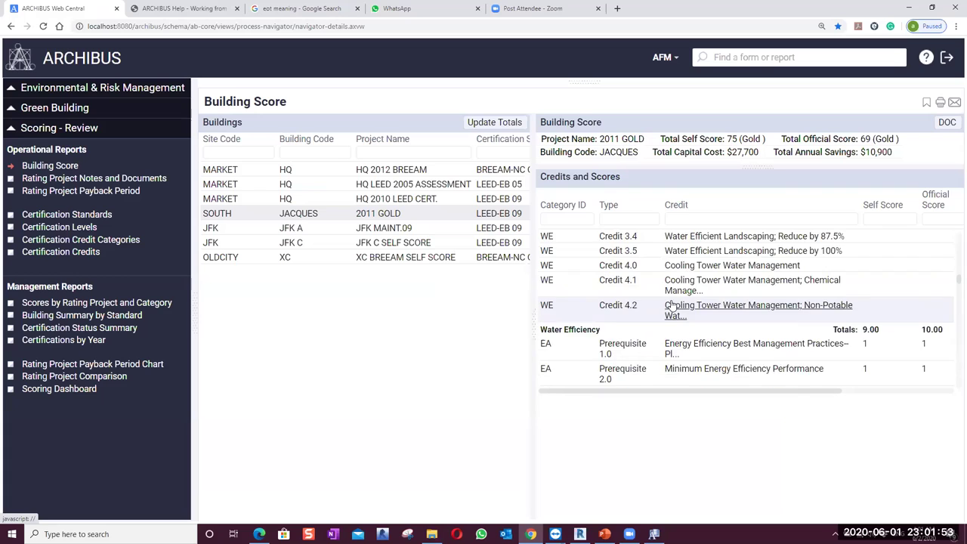
left_click(15, 110)
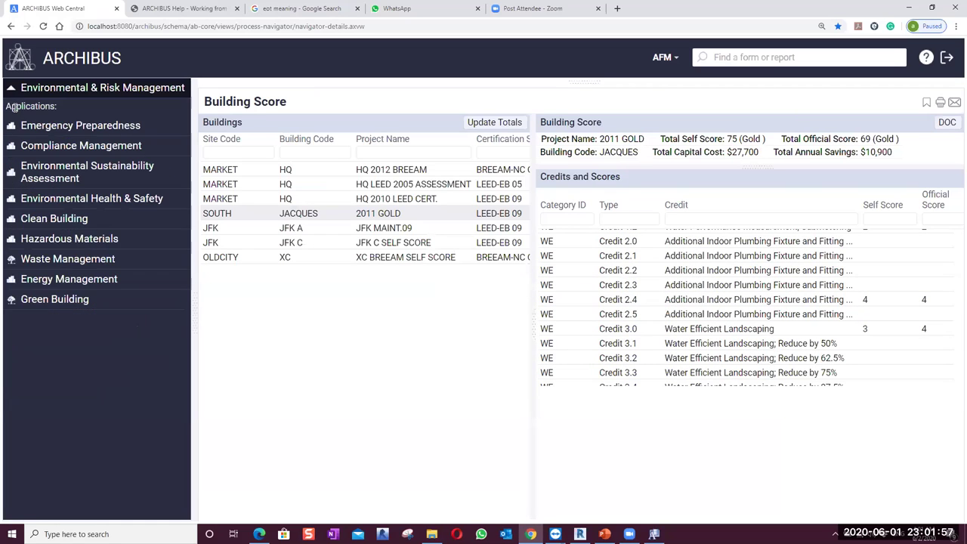
Browse the Energy Management roles and open Energy Manager / Facilities Director's Utility Analysis Console
left_click(32, 280)
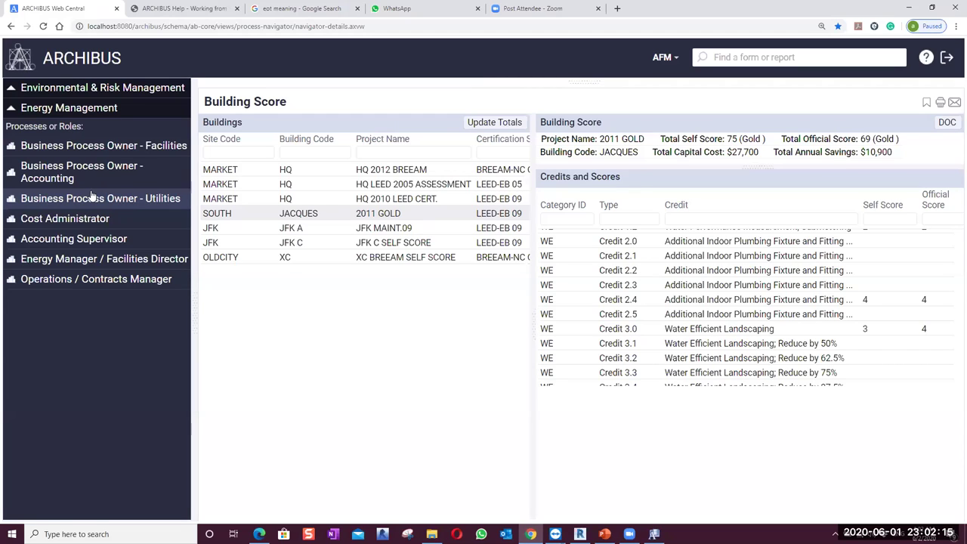
left_click(46, 279)
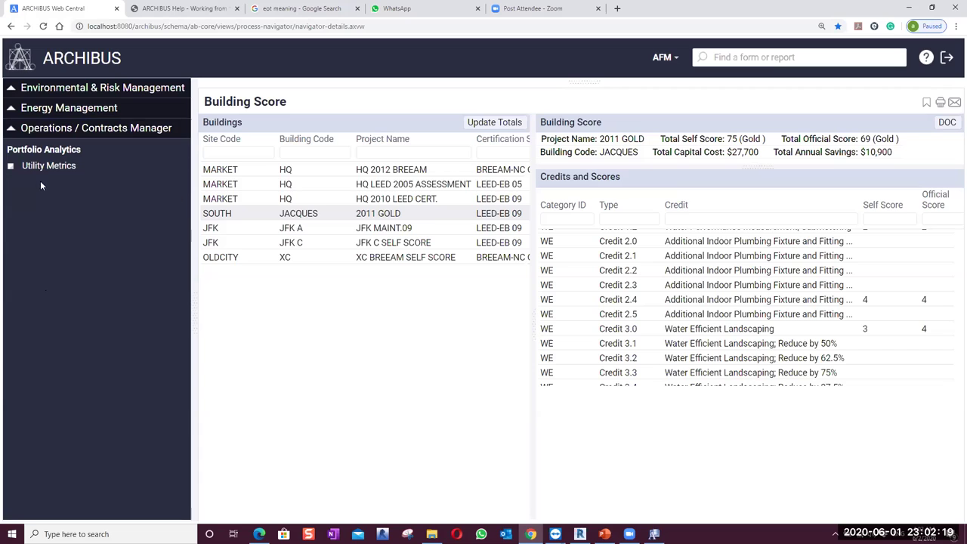
left_click(38, 129)
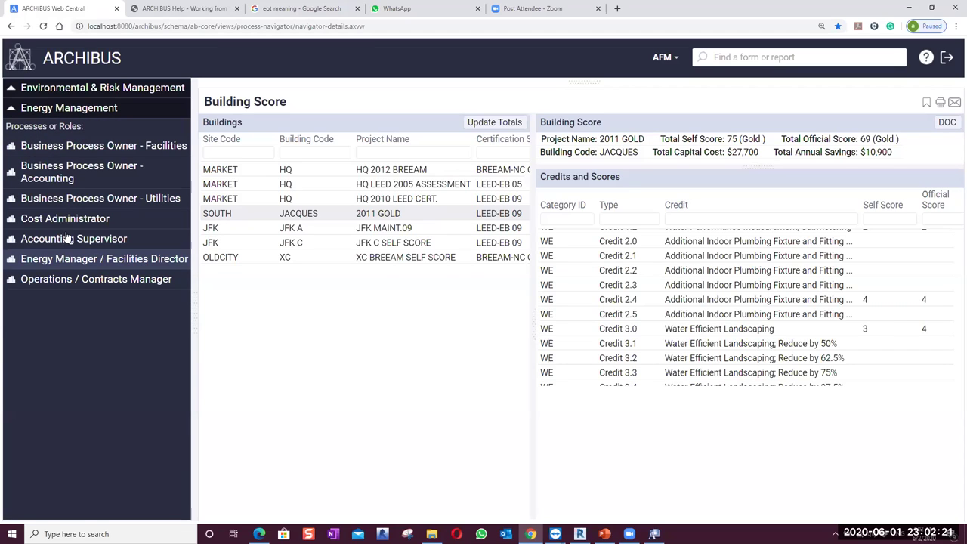
left_click(65, 221)
left_click(37, 129)
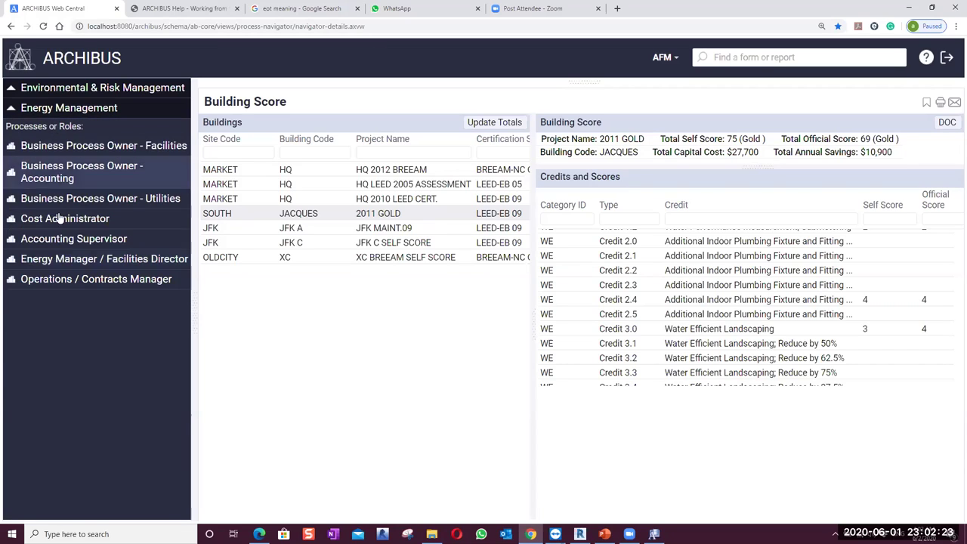
left_click(63, 200)
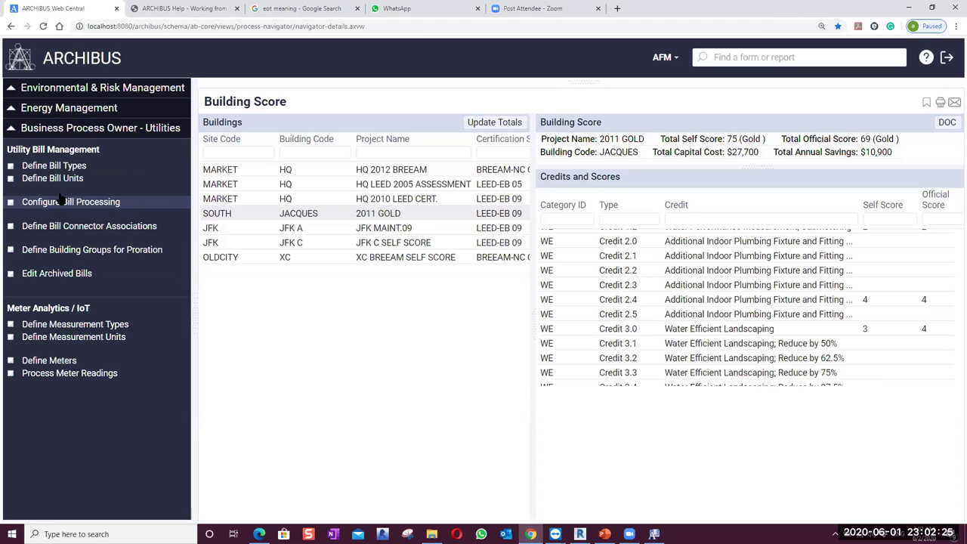
left_click(55, 130)
left_click(56, 260)
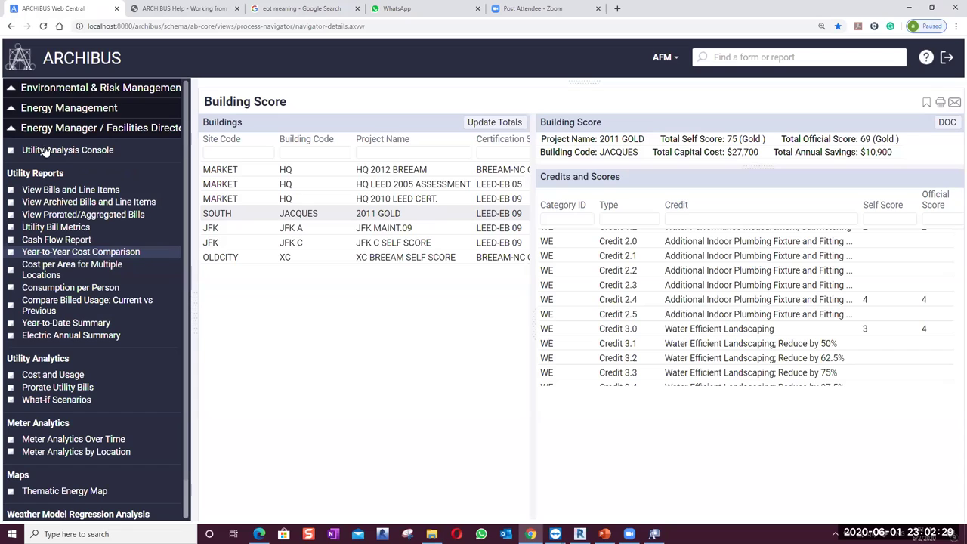
left_click(97, 154)
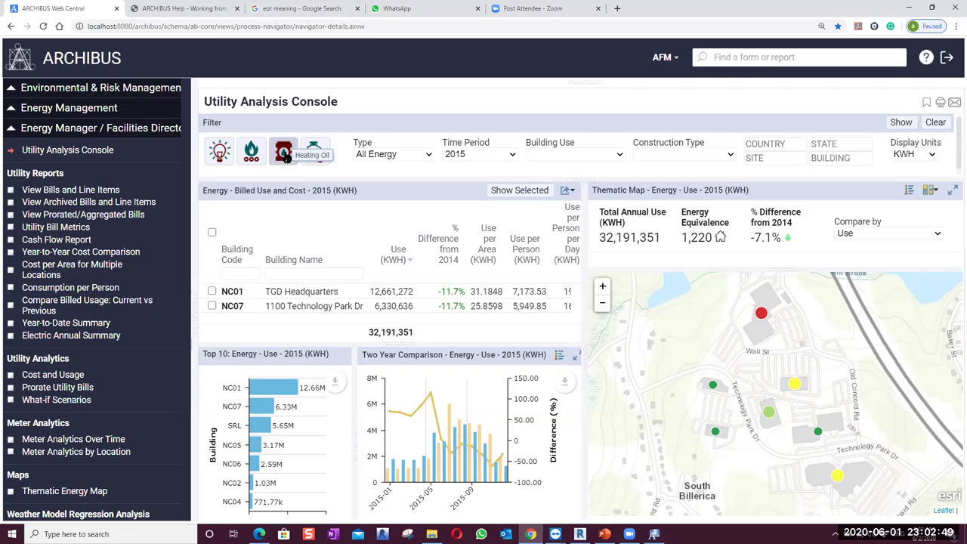
Filter the Utility Analysis Console to show electricity only
left_click(315, 159)
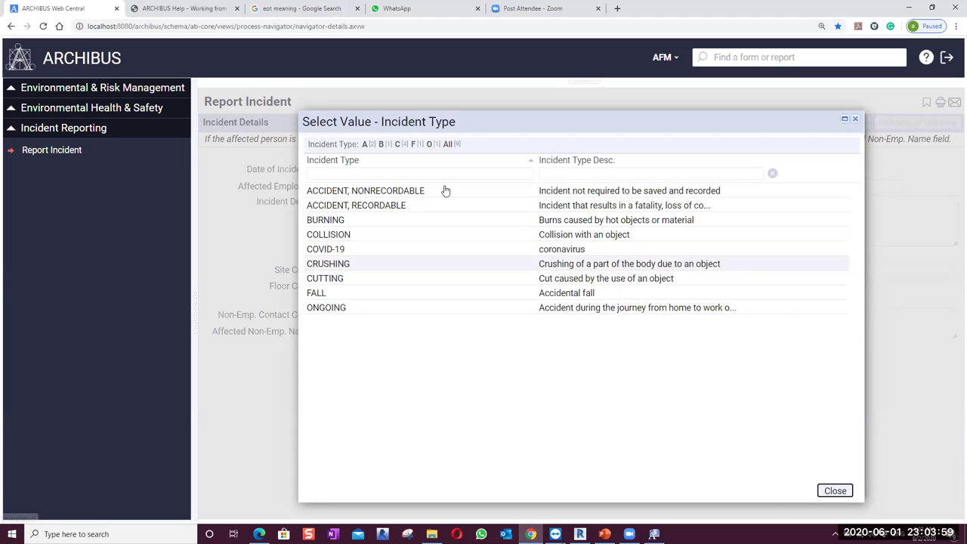
Set the incident type to COVID-19 and pick the affected employee from the list
left_click(408, 249)
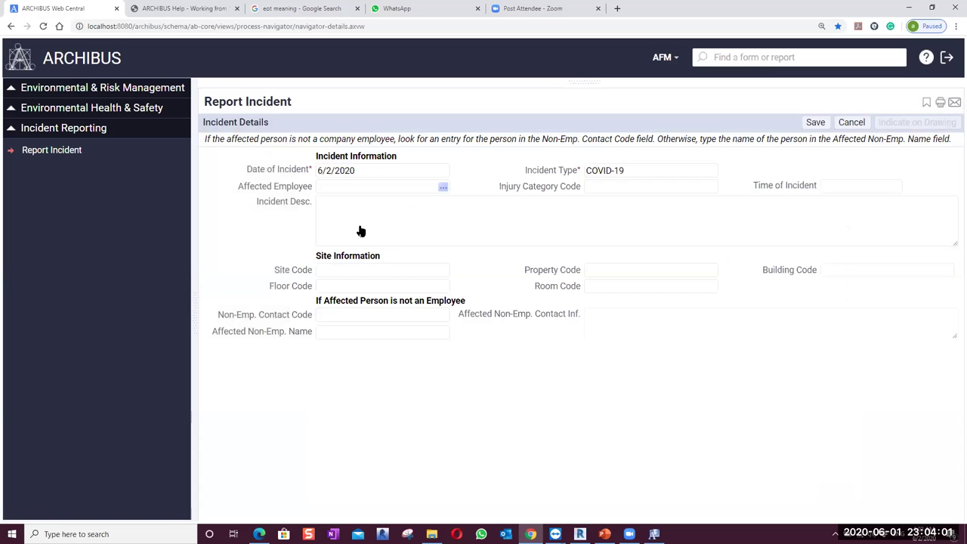
left_click(442, 186)
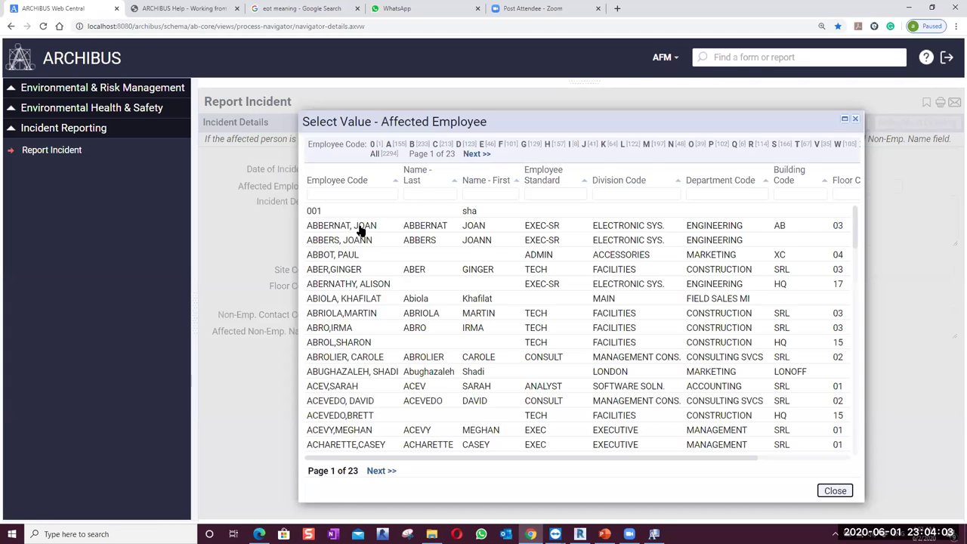
left_click(360, 229)
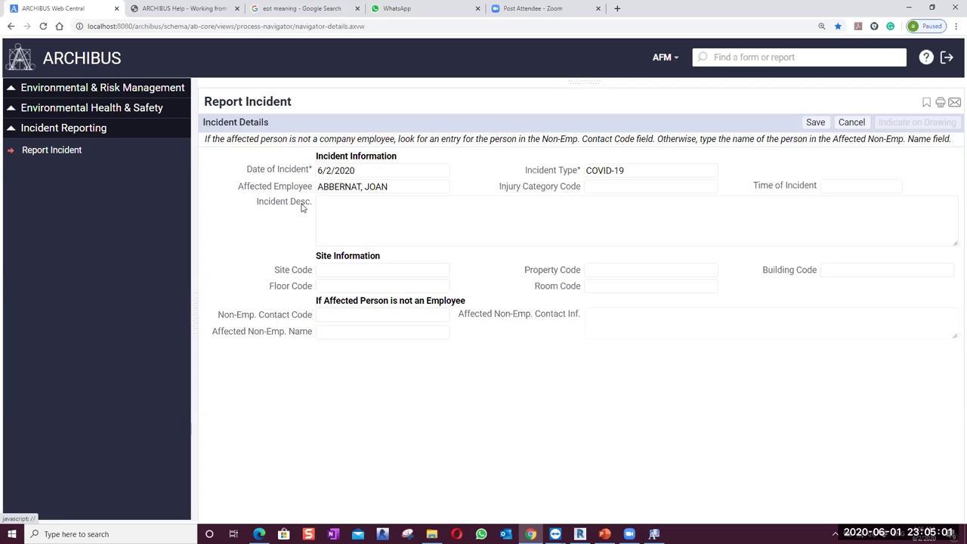
Collapse and re-expand the Incident Reporting tasks, then minimize the browser
left_click(10, 136)
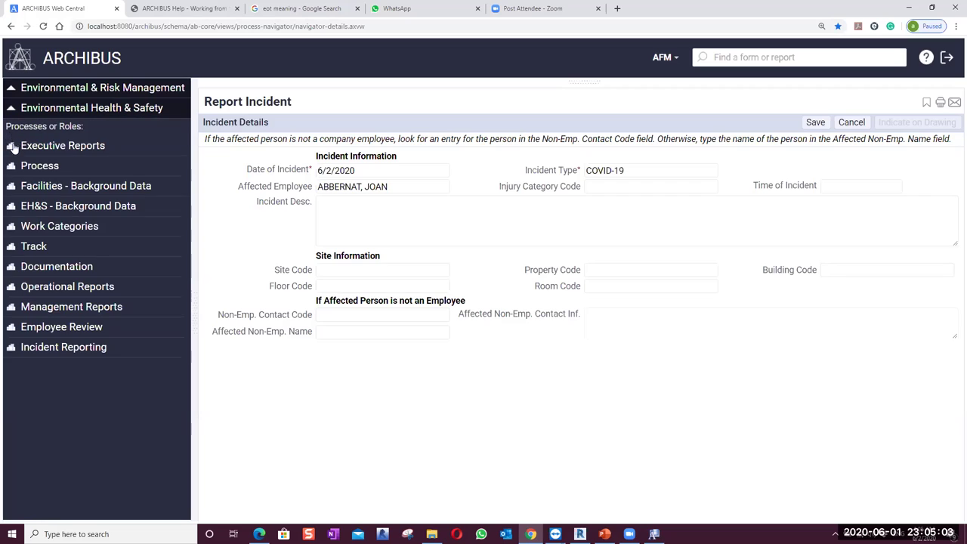
left_click(52, 352)
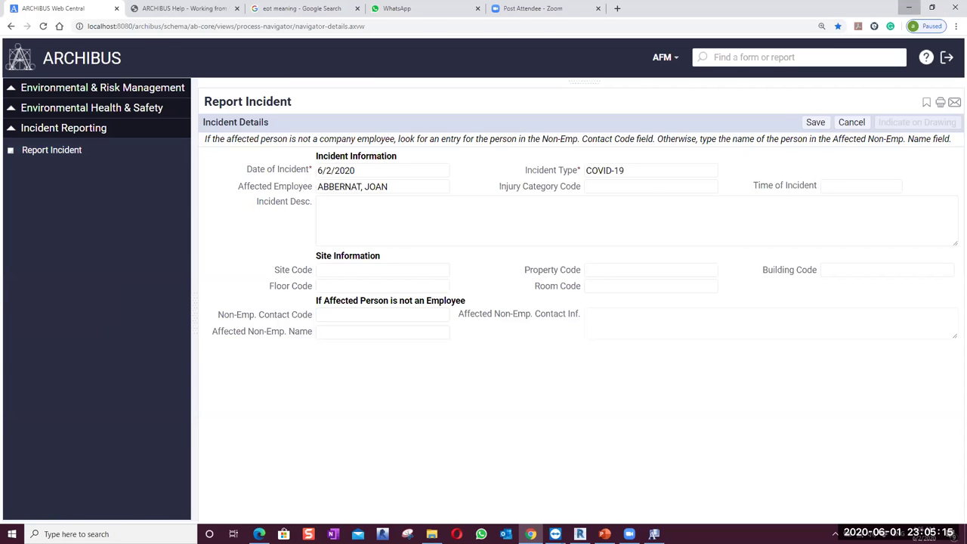
left_click(911, 7)
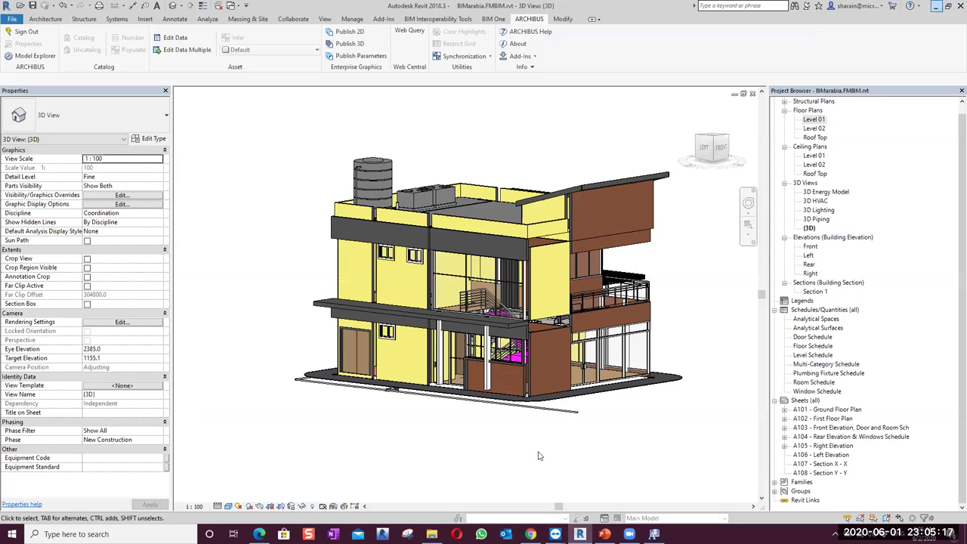
Minimize Revit, bring PowerPoint forward, and select slide 47 (Track COVID-19), then slide 48
left_click(934, 6)
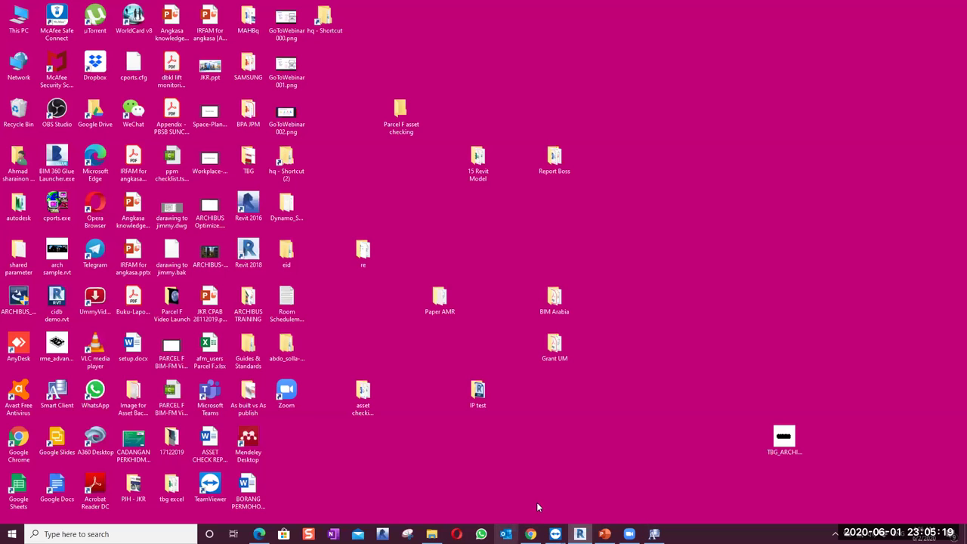
key("alt+Tab")
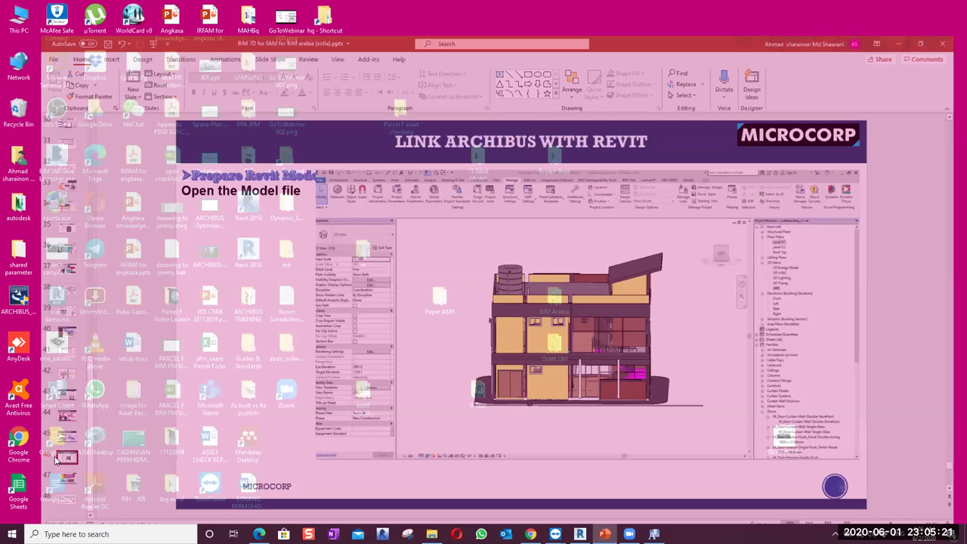
left_click(32, 470)
left_click(28, 493)
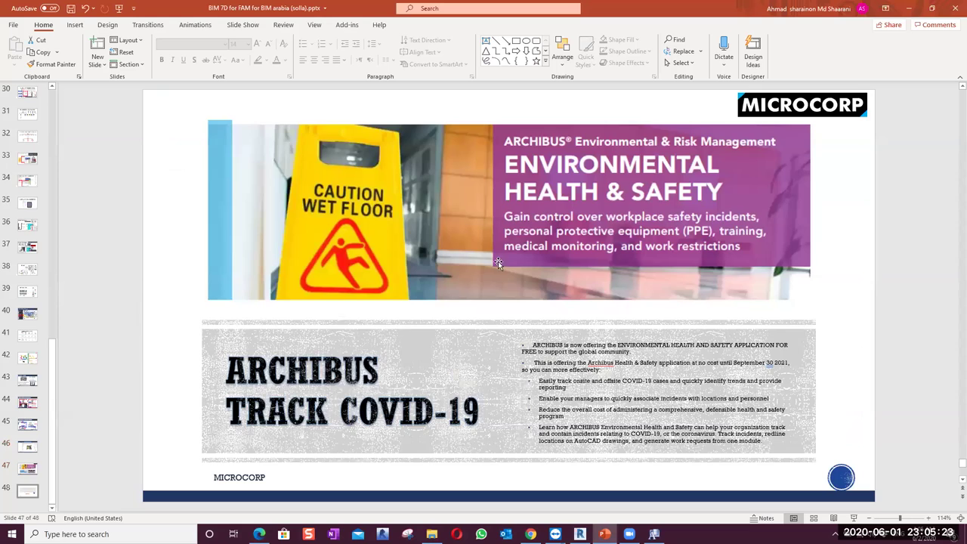